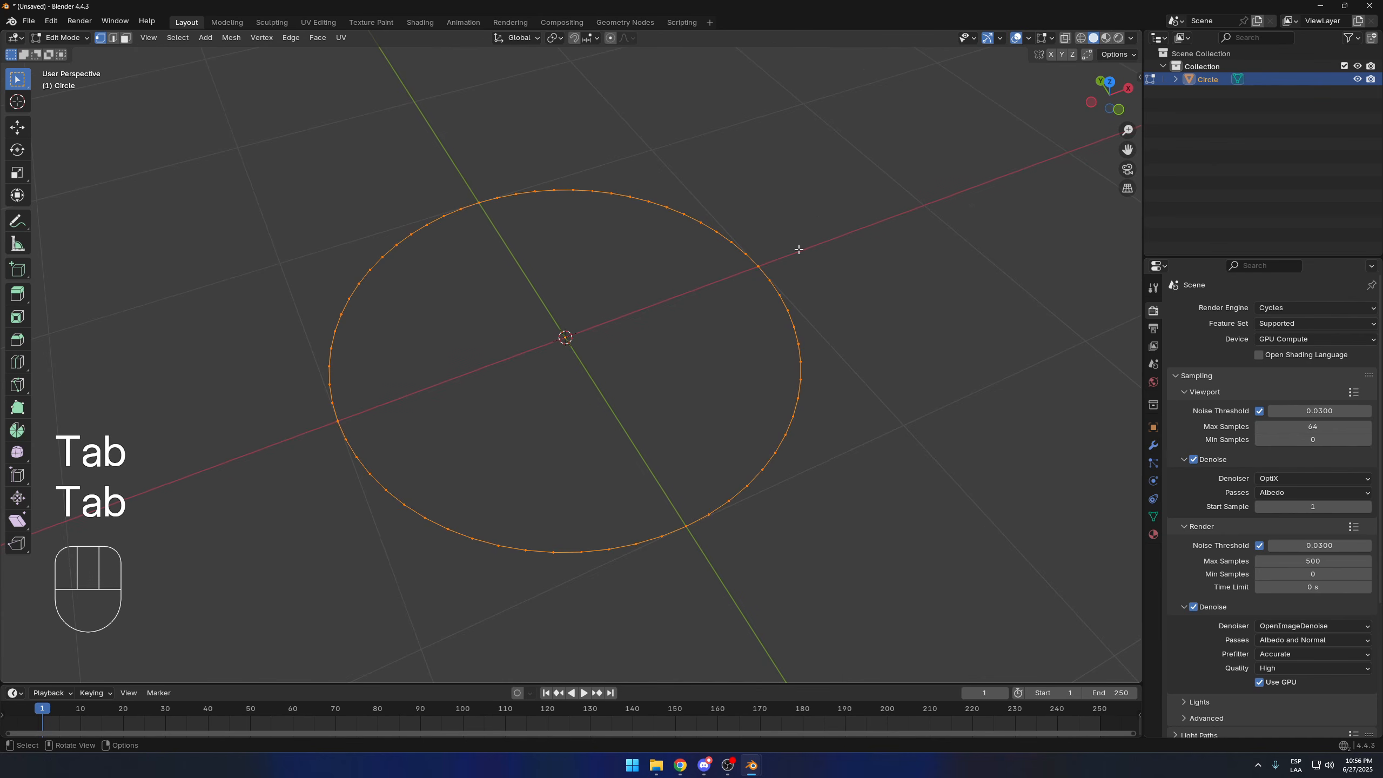
# Step: Fill the circle with a face and add a Solidify modifier to it
pyautogui.press('f')
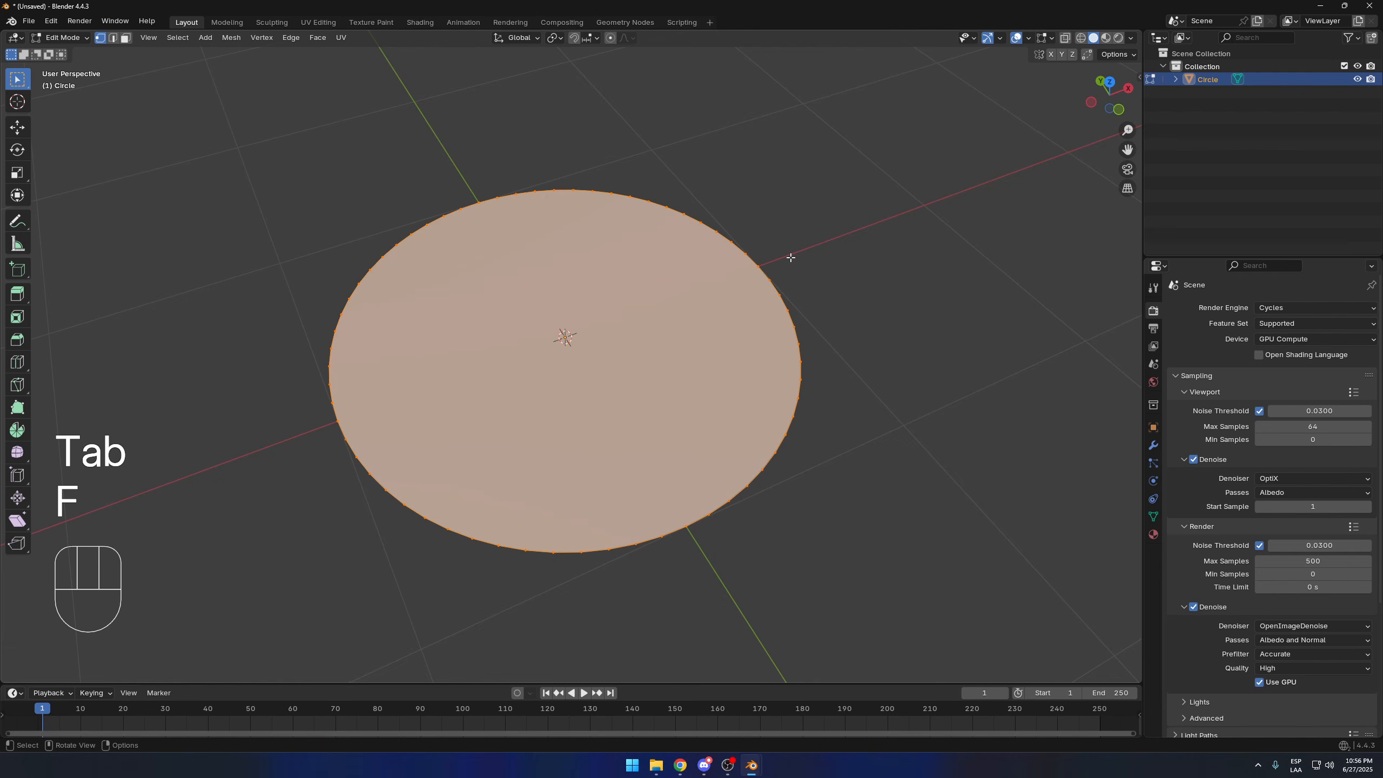
pyautogui.press('Tab')
pyautogui.click(1154, 446)
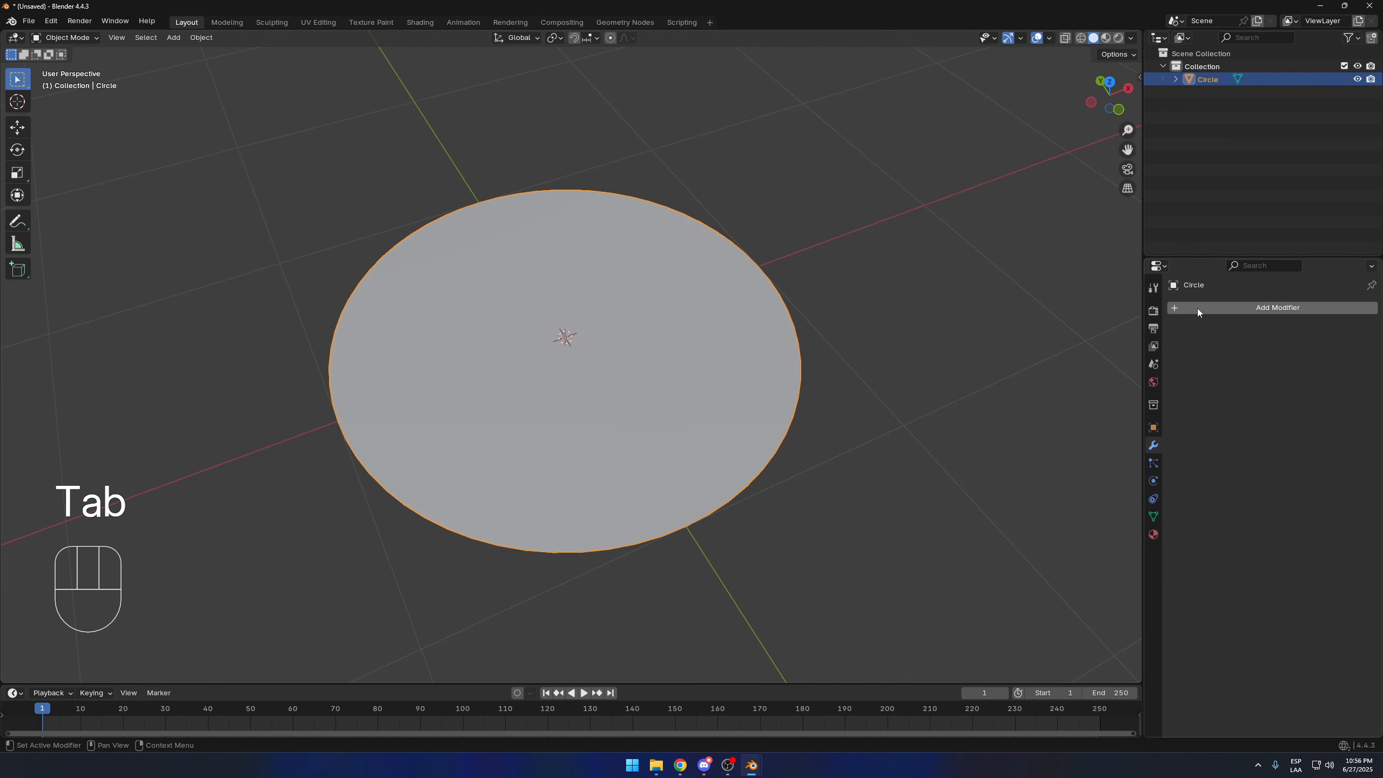
pyautogui.click(1197, 308)
pyautogui.write('sol')
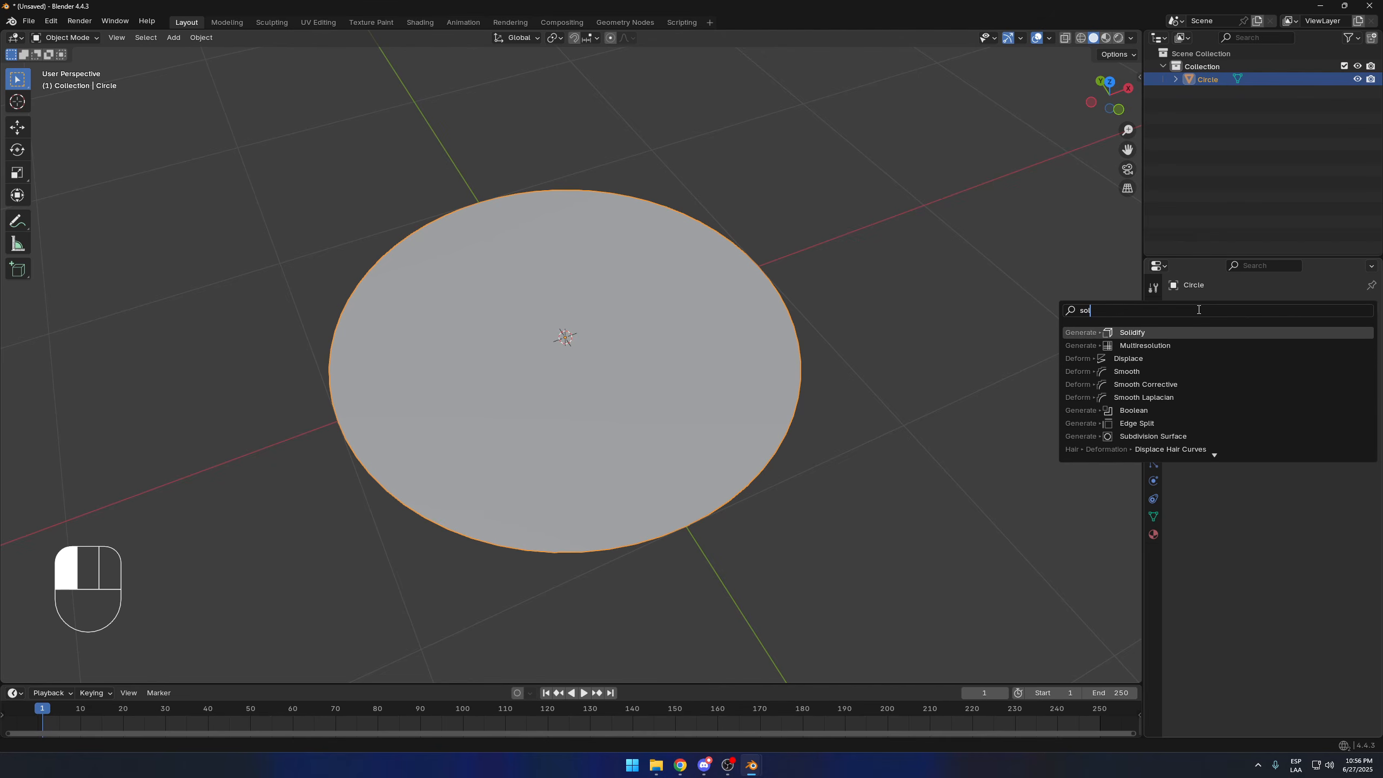
pyautogui.press('Return')
# Step: Add a Bevel modifier with extra segments for a rounded rim, and set the Solidify thickness to 0.2 m with offset 1
pyautogui.click(1198, 310)
pyautogui.write('b')
pyautogui.click(1174, 332)
pyautogui.moveTo(1017, 374); pyautogui.dragTo(987, 327, button='middle')
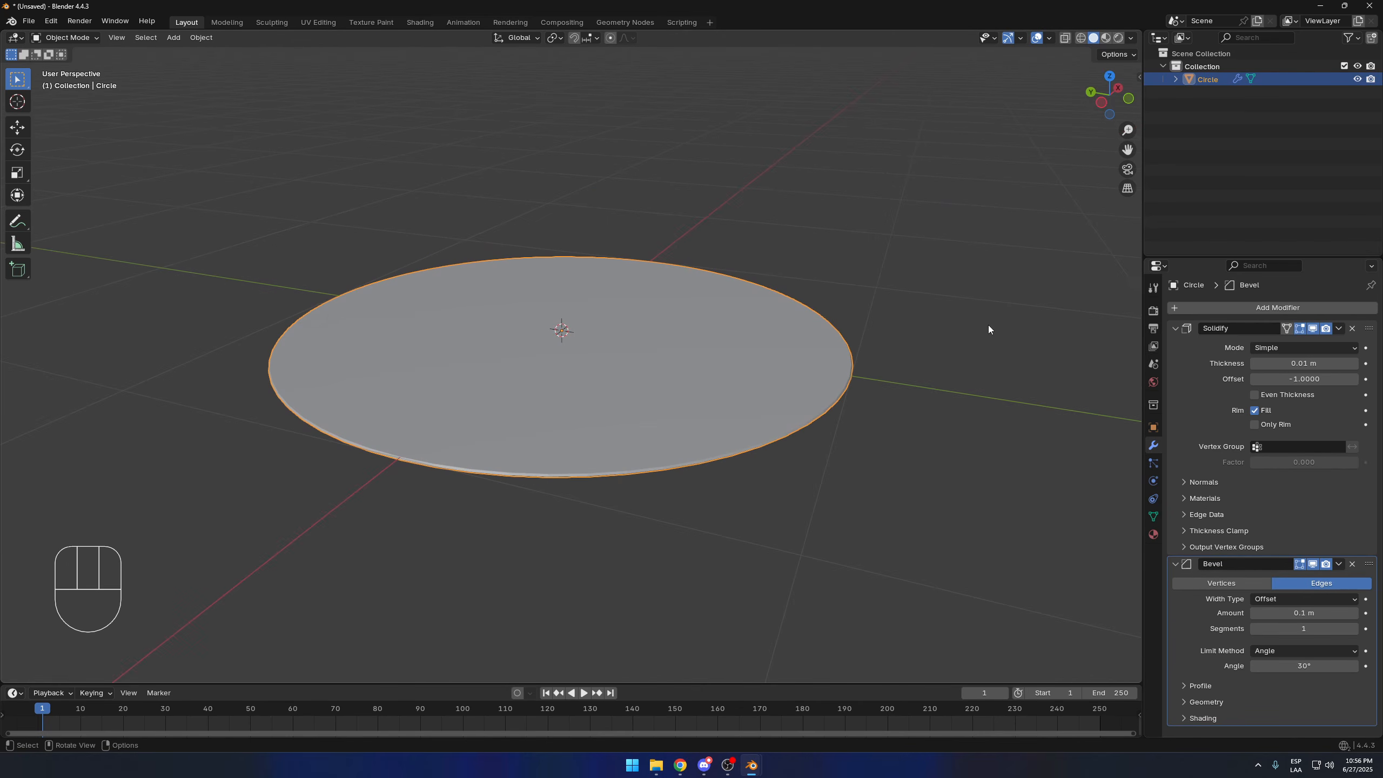
pyautogui.moveTo(1277, 379); pyautogui.dragTo(1317, 364)
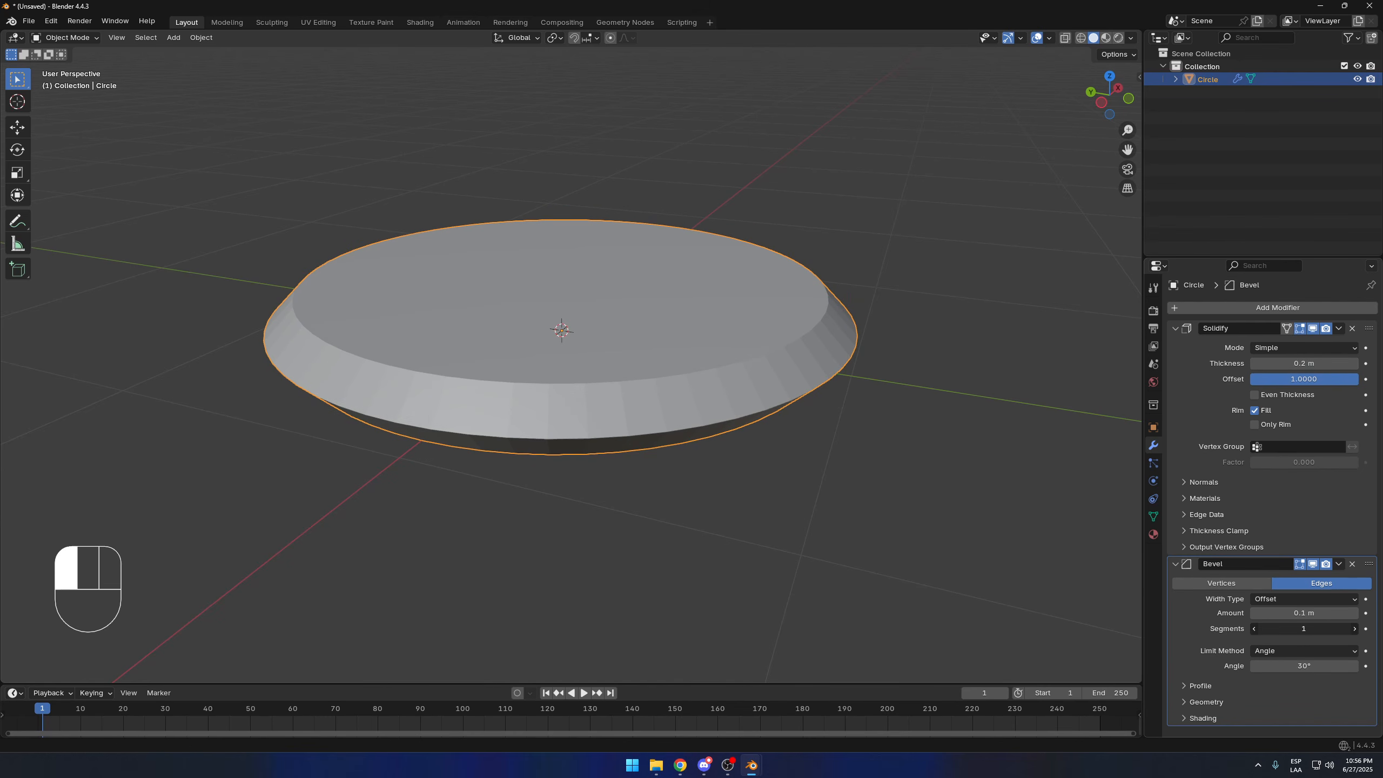
pyautogui.moveTo(1303, 629); pyautogui.dragTo(1333, 629)
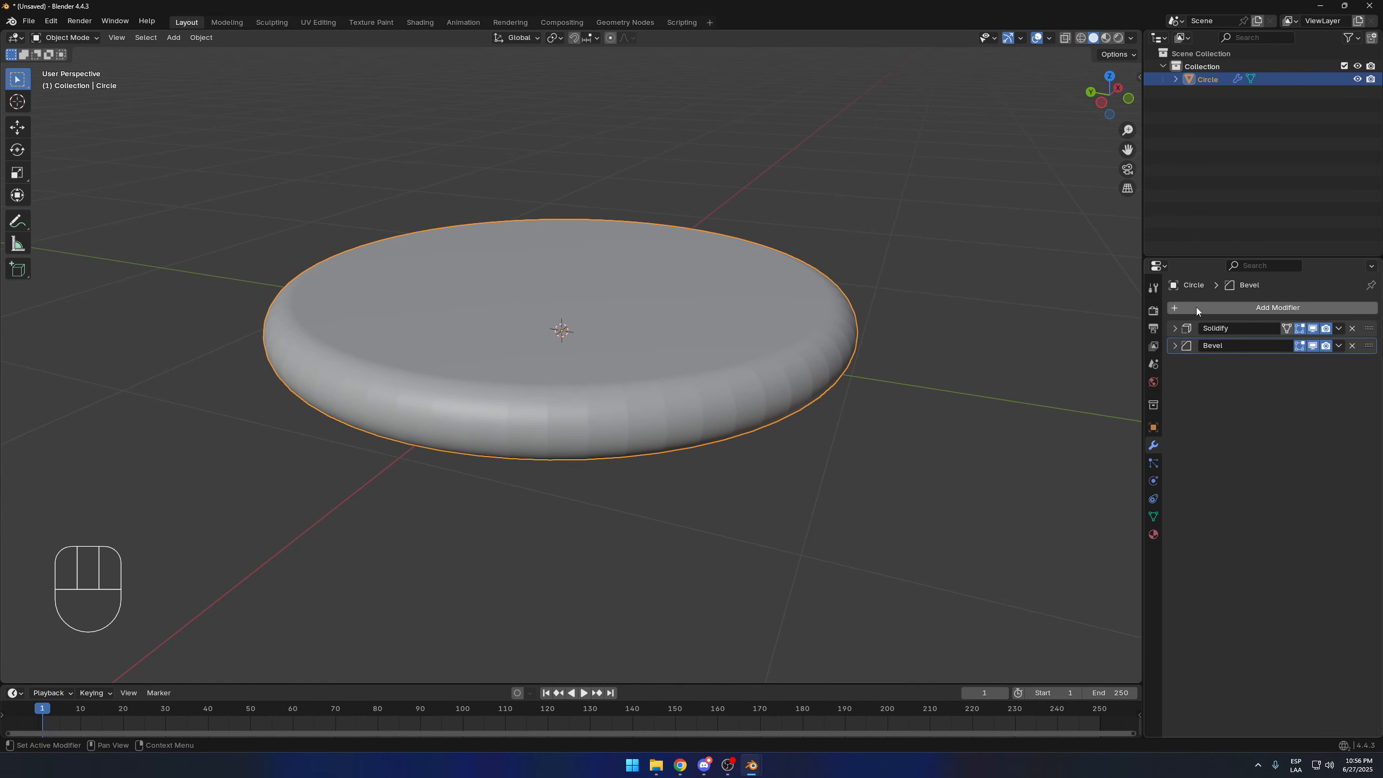
# Step: Add a Weighted Normal modifier to the disc to smooth its shading
pyautogui.click(1197, 307)
pyautogui.write('w')
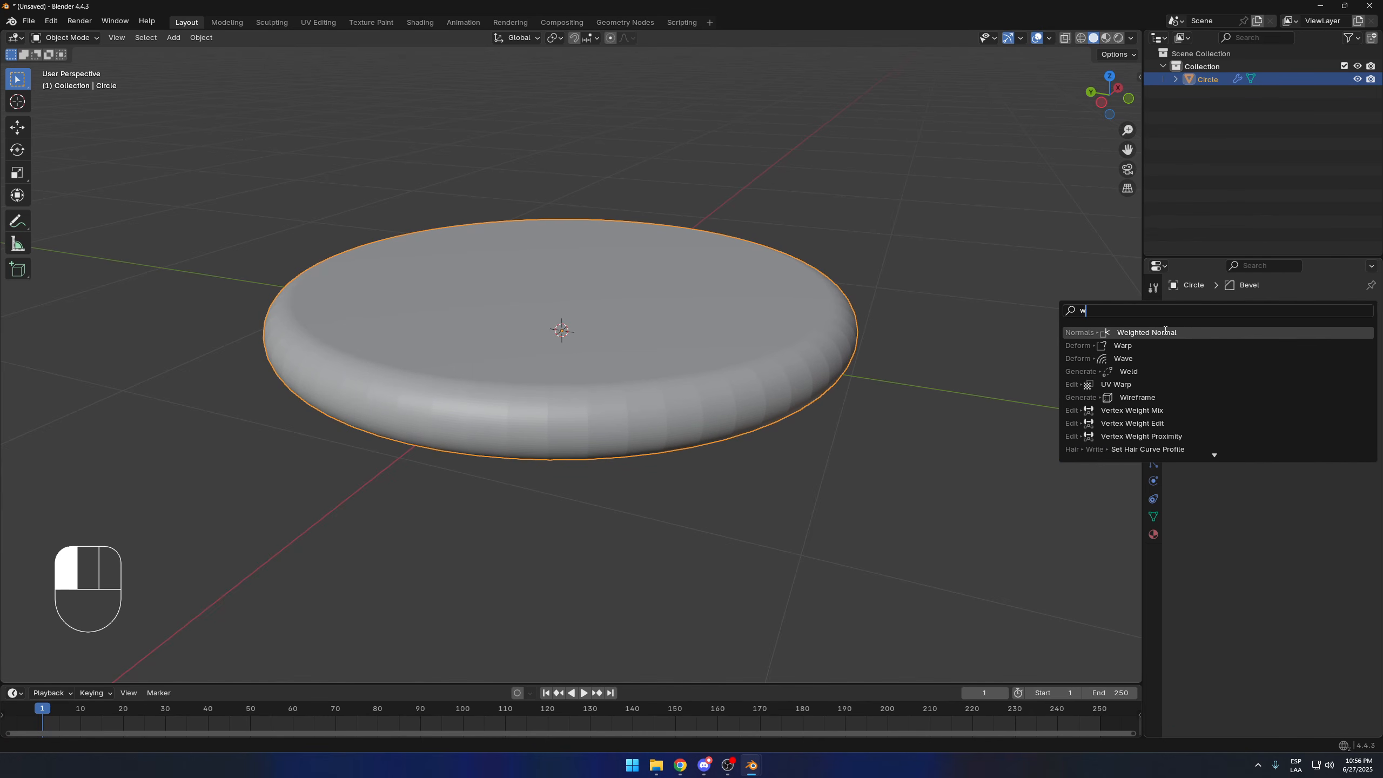
pyautogui.click(1203, 338)
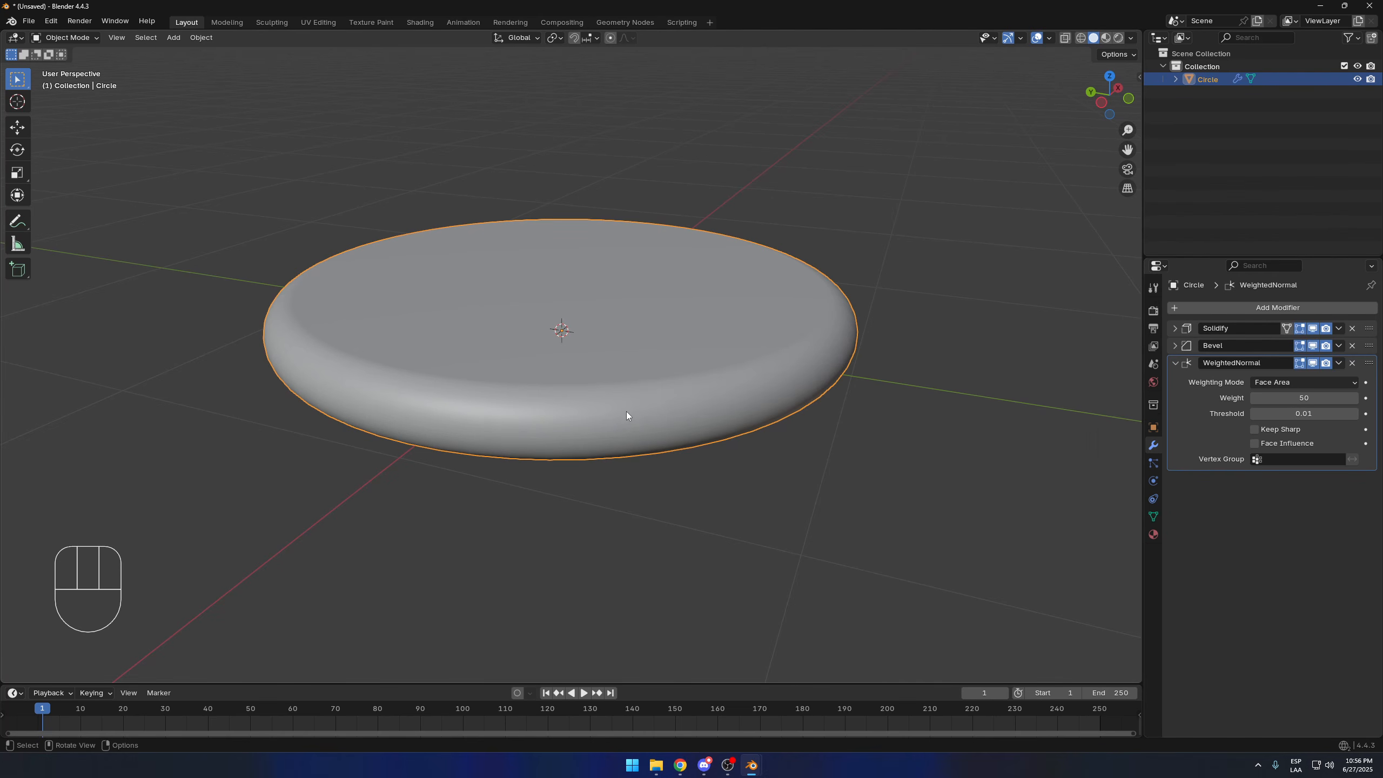
pyautogui.click(1175, 363)
# Step: Fine-tune the disc's Solidify thickness to 0.207 m
pyautogui.click(1175, 328)
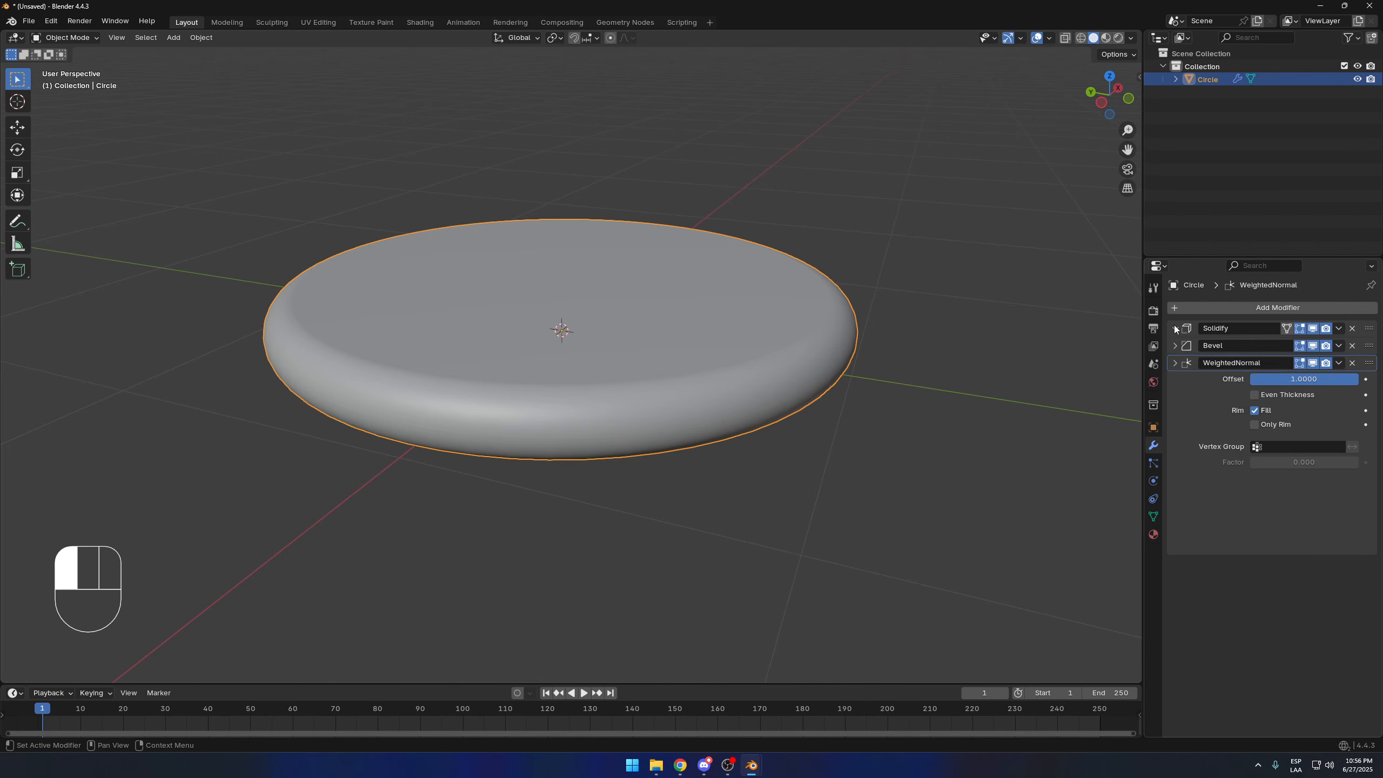
pyautogui.keyDown('shift'); pyautogui.moveTo(1305, 363); pyautogui.dragTo(1312, 363); pyautogui.keyUp('shift')
pyautogui.click(908, 389)
# Step: Rotate the disc 90° about the global X axis so it stands upright
pyautogui.moveTo(888, 371); pyautogui.dragTo(662, 374, button='middle')
pyautogui.scroll(-7, 663, 376)
pyautogui.moveTo(817, 381); pyautogui.dragTo(824, 340, button='middle')
pyautogui.click(662, 343)
pyautogui.moveTo(662, 344); pyautogui.dragTo(732, 296, button='middle')
pyautogui.press('r')
pyautogui.press('x')
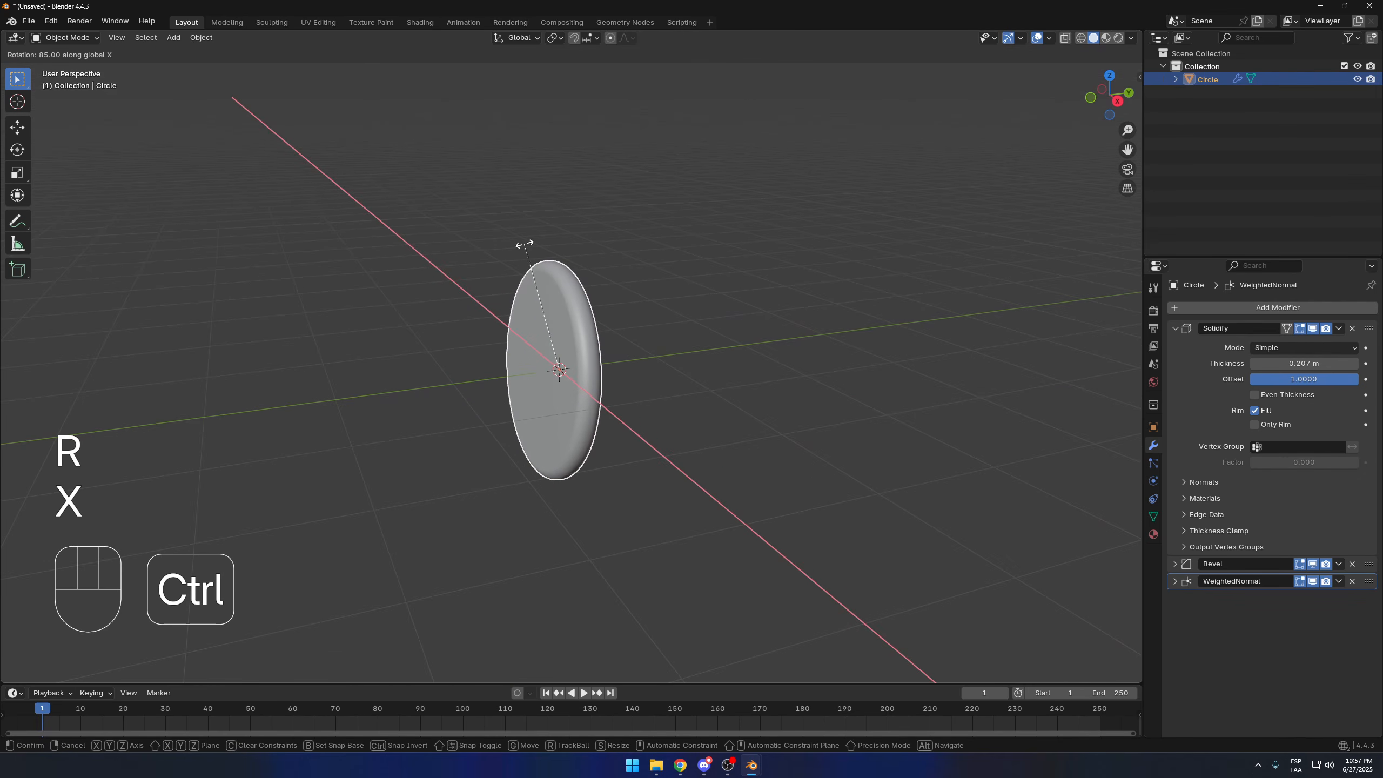
pyautogui.click(510, 247)
pyautogui.moveTo(510, 247); pyautogui.dragTo(717, 343, button='middle')
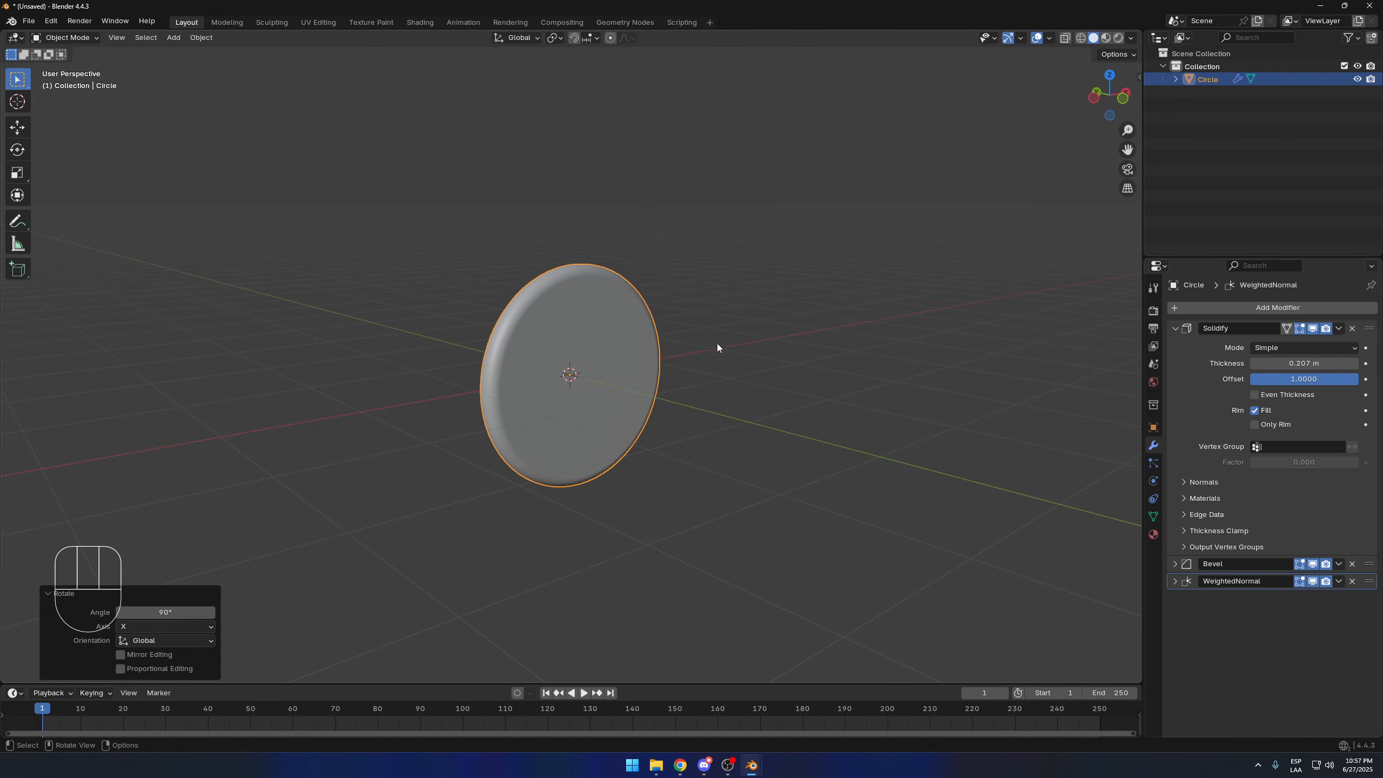
# Step: Add a plane at the origin and rotate it about the X axis to stand upright, parallel to the disc
pyautogui.moveTo(805, 327); pyautogui.dragTo(840, 331, button='middle')
pyautogui.hotkey('shift', 'a')
pyautogui.click(880, 308)
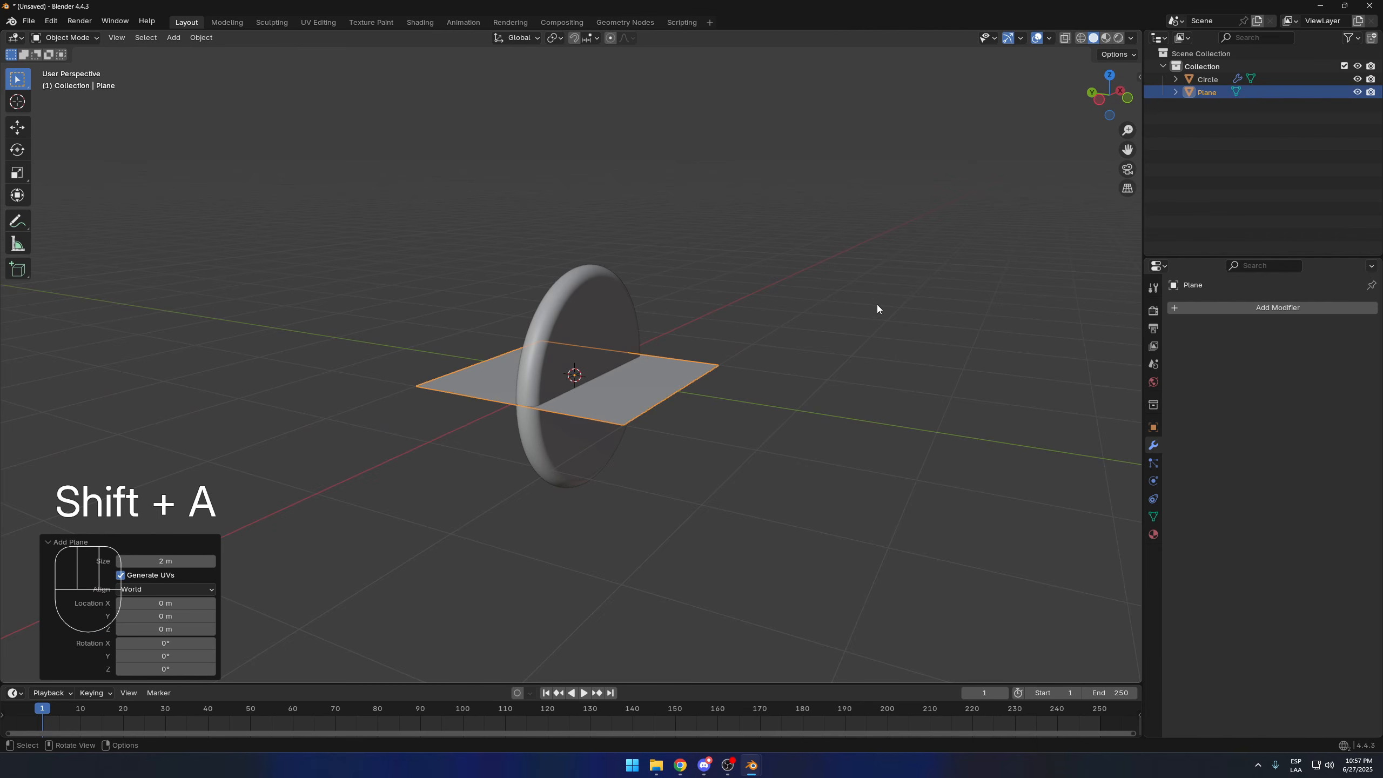
pyautogui.press('r')
pyautogui.press('x')
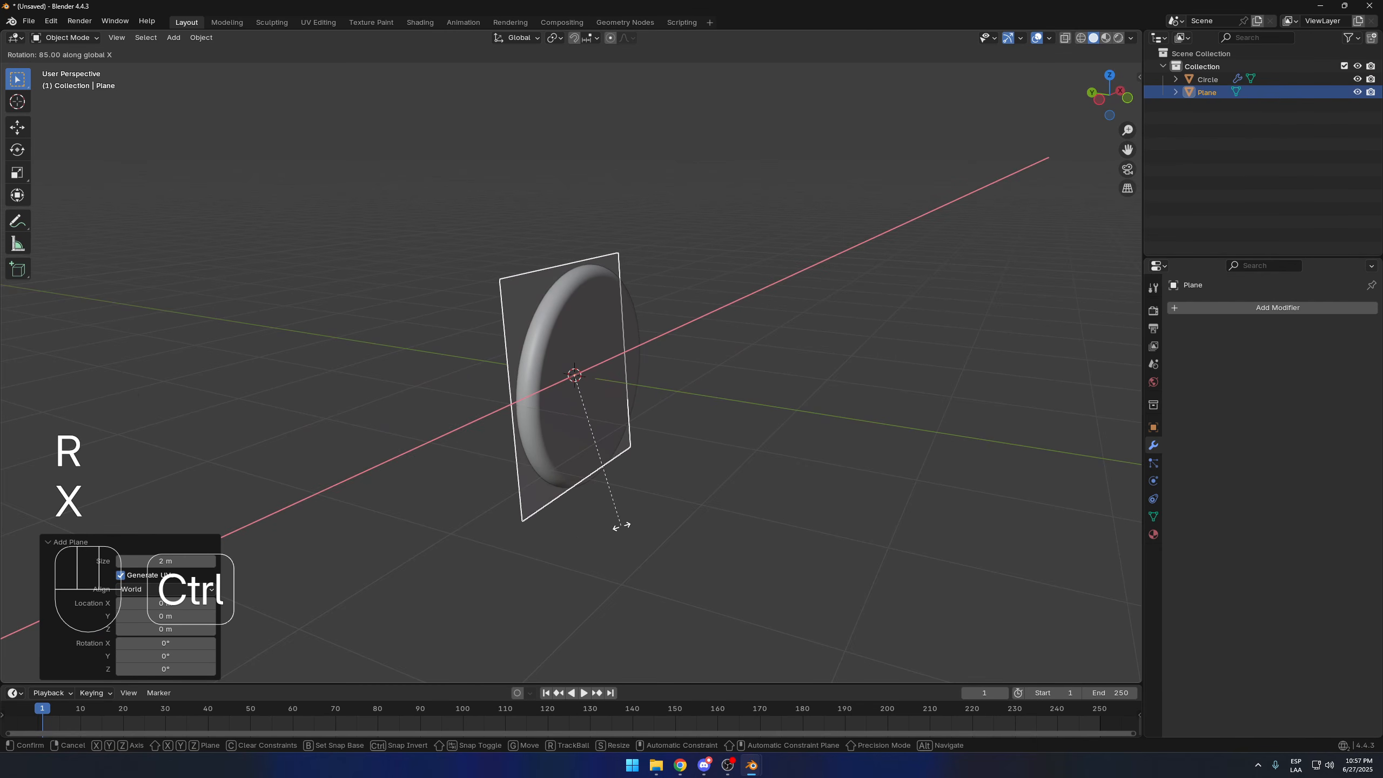
# Step: Move the plane about 0.27 m along Y behind the disc and scale it up into a large backdrop
pyautogui.press('g')
pyautogui.press('y')
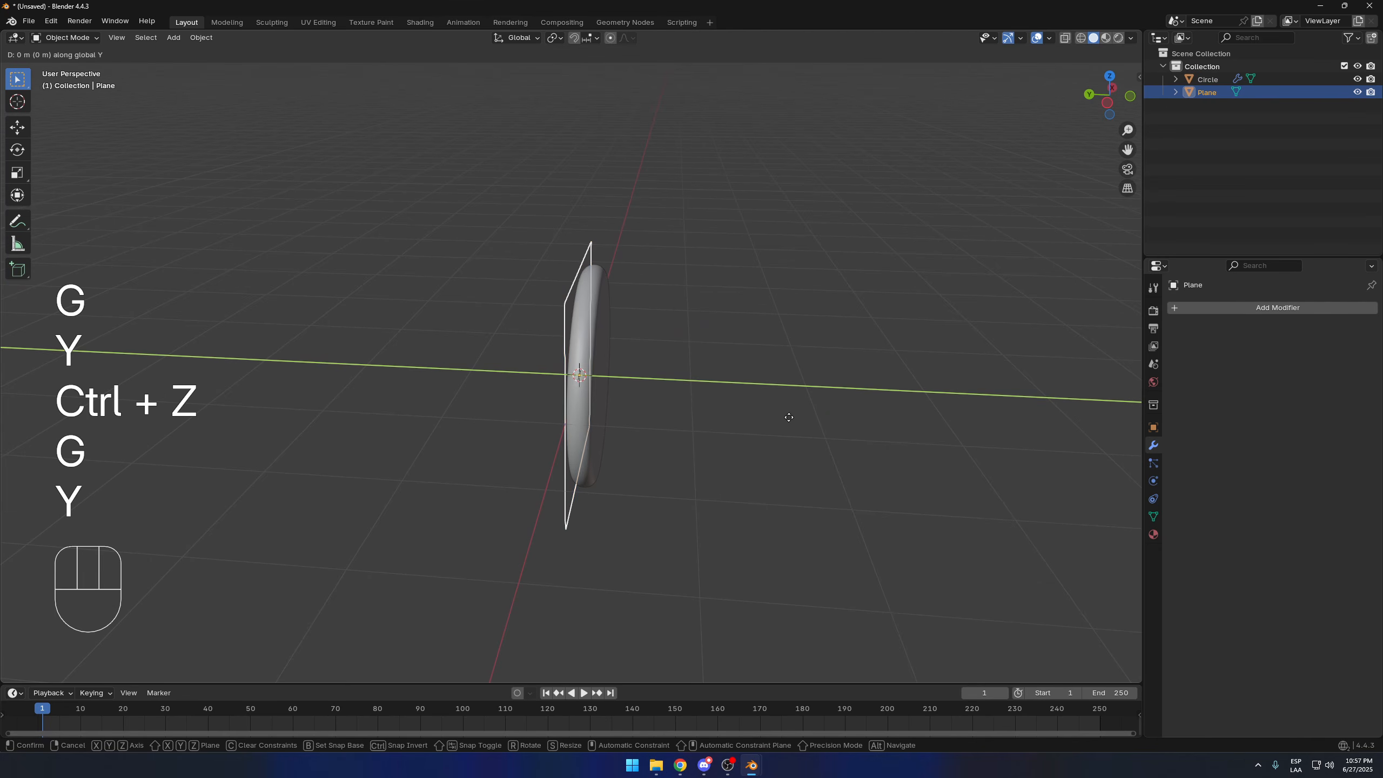
pyautogui.click(761, 415)
pyautogui.moveTo(675, 402); pyautogui.dragTo(627, 385, button='middle')
pyautogui.press('s')
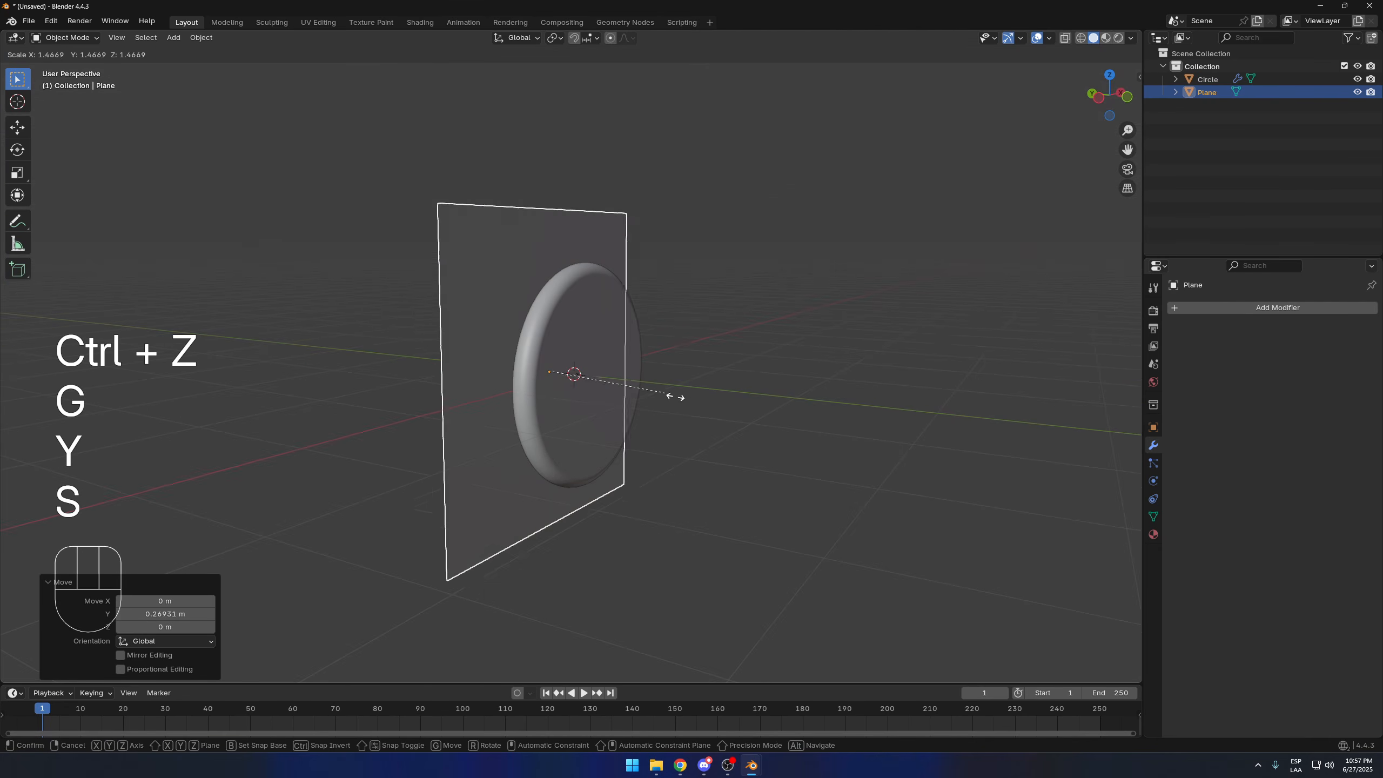
pyautogui.click(1004, 505)
pyautogui.moveTo(1004, 505); pyautogui.dragTo(904, 494, button='middle')
pyautogui.scroll(-2, 904, 493)
pyautogui.click(1049, 183)
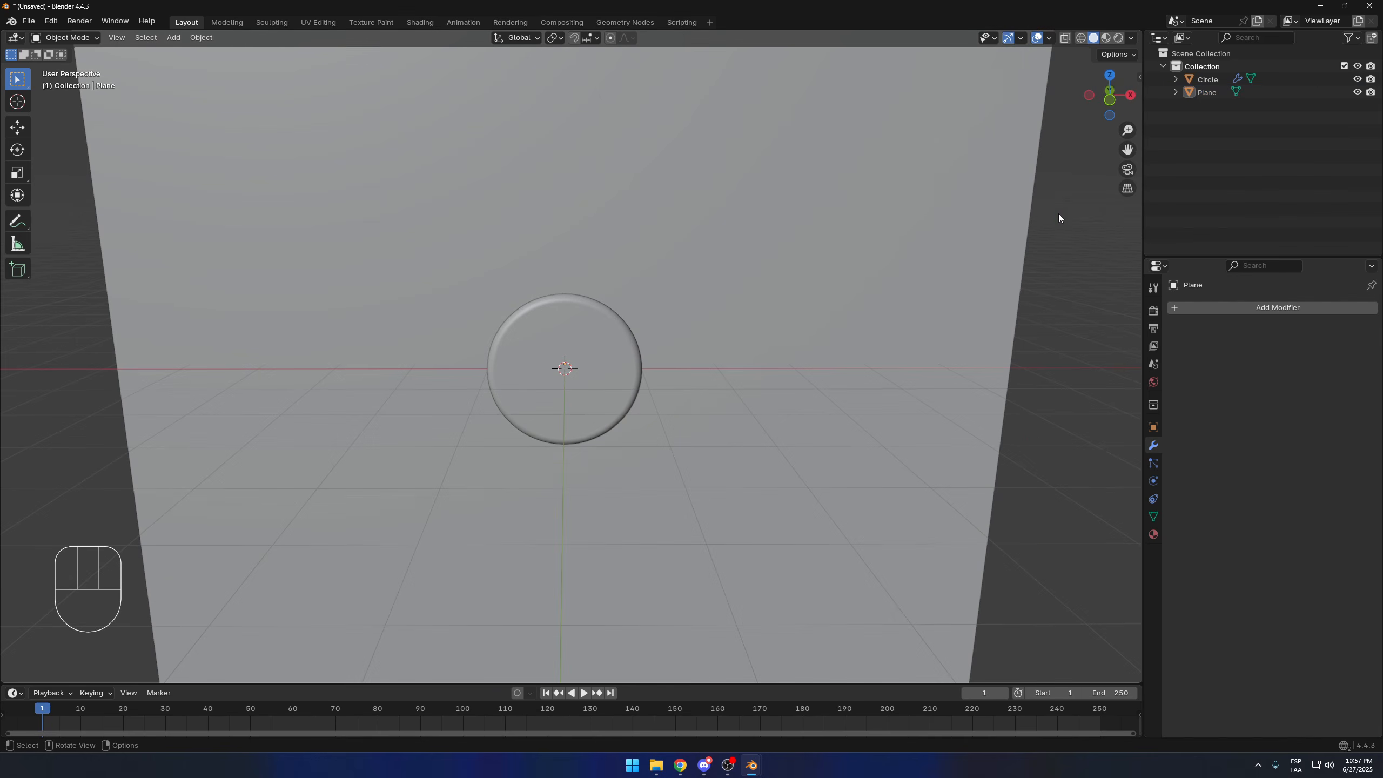
# Step: Add a camera aligned to the front view and move it about -4.62 m along Y
pyautogui.click(1109, 107)
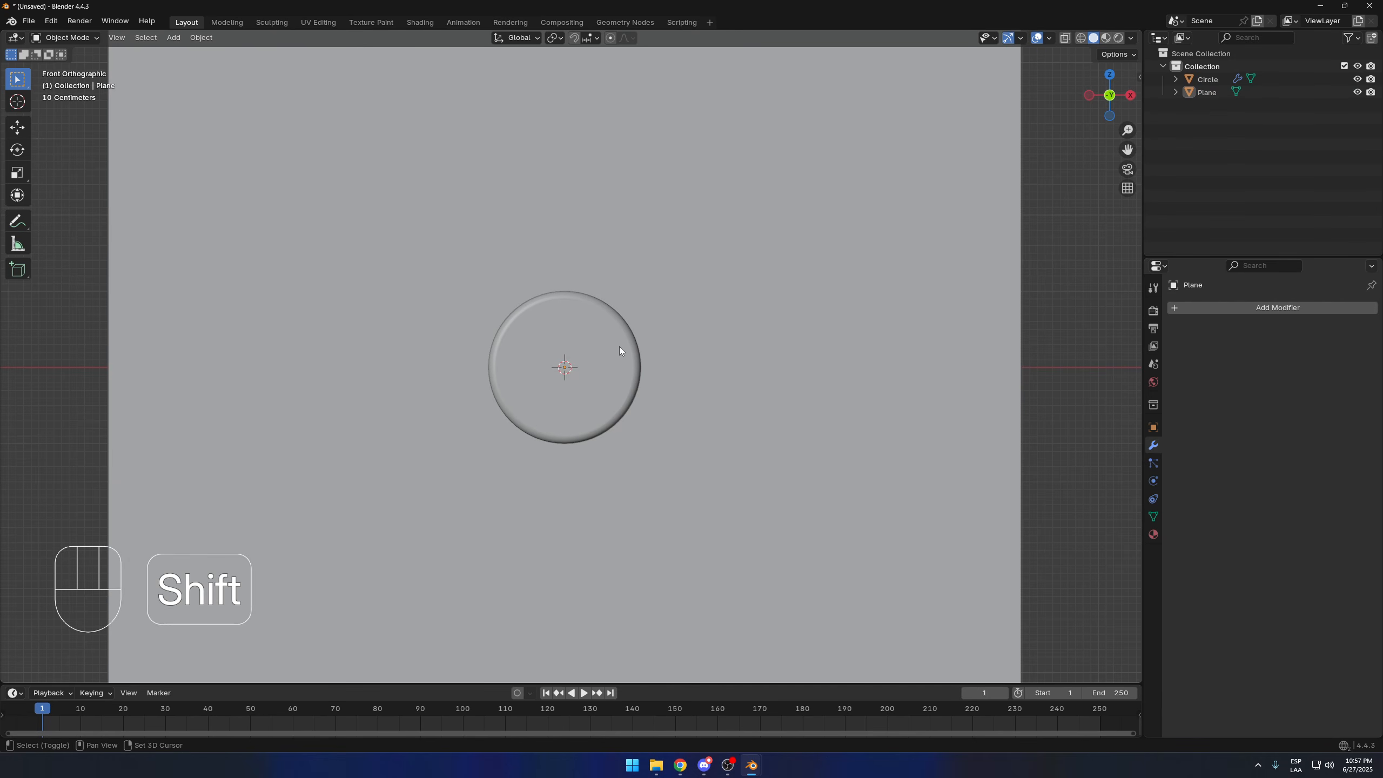
pyautogui.hotkey('shift', 'a')
pyautogui.click(649, 530)
pyautogui.moveTo(659, 493); pyautogui.dragTo(637, 378, button='middle')
pyautogui.press('g')
pyautogui.press('y')
pyautogui.click(839, 368)
# Step: Look through the camera and pull it back about 2.19 m along Y to fit the whole disc in frame
pyautogui.press('KP_0')
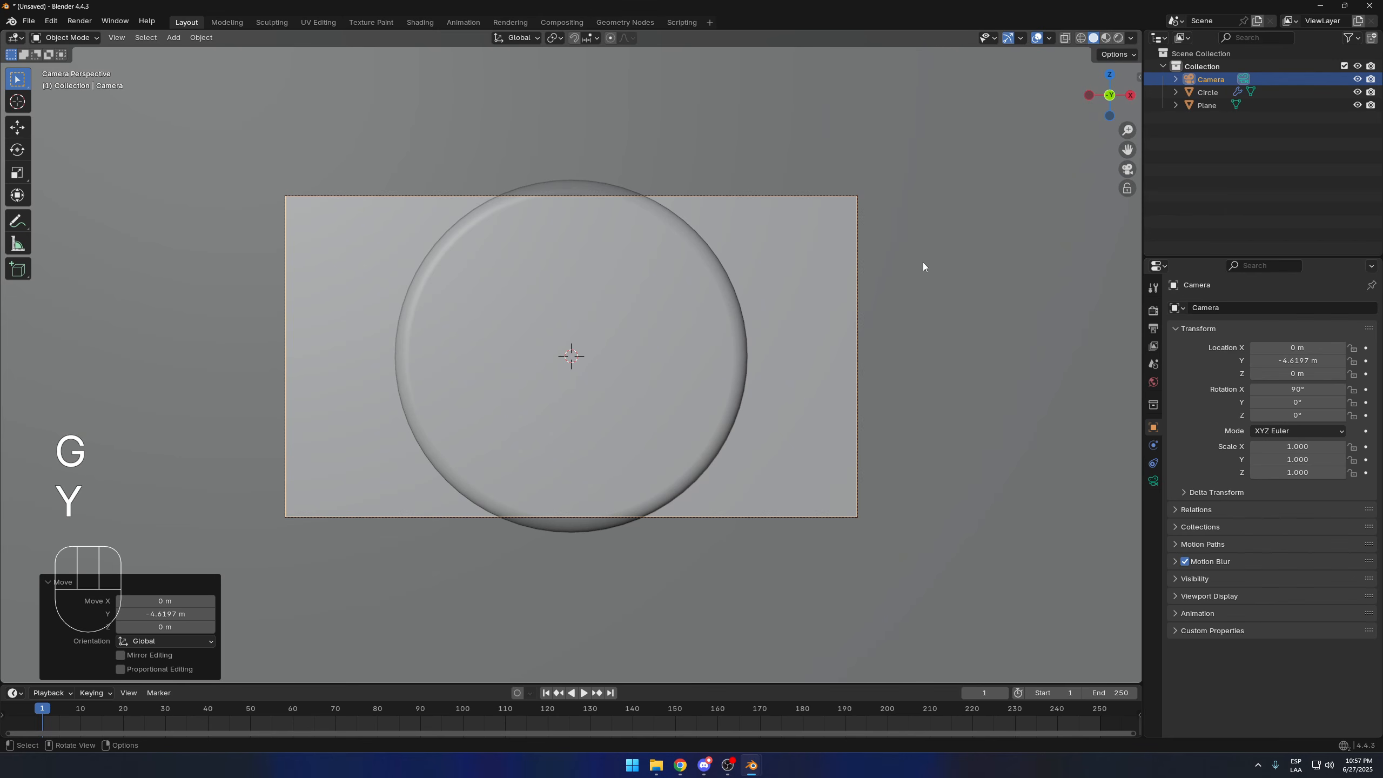
pyautogui.press('g')
pyautogui.press('y')
pyautogui.click(897, 227)
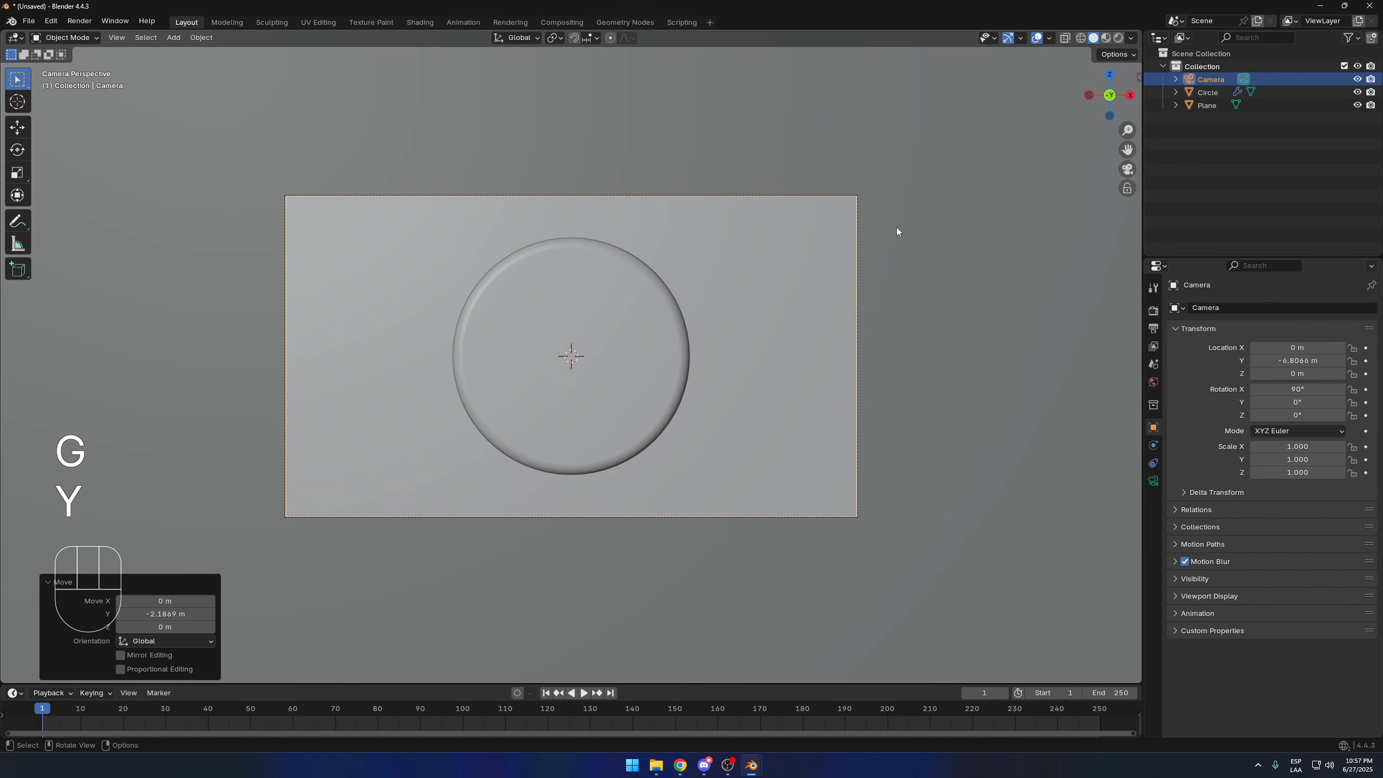
# Step: Split the 3D viewport into two side by side, set one to rendered shading and hide its toolbar
pyautogui.moveTo(1137, 34); pyautogui.dragTo(572, 47)
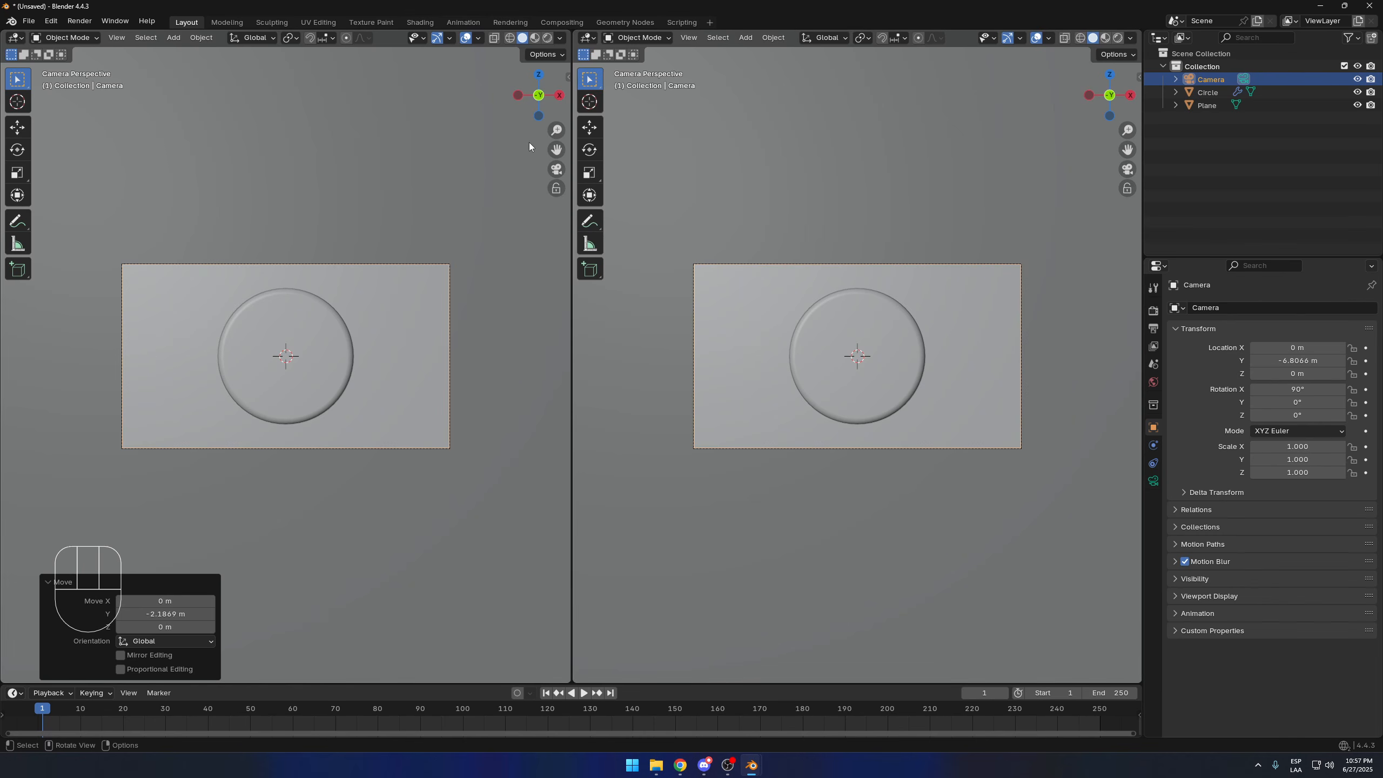
pyautogui.click(547, 40)
pyautogui.scroll(2, 413, 333)
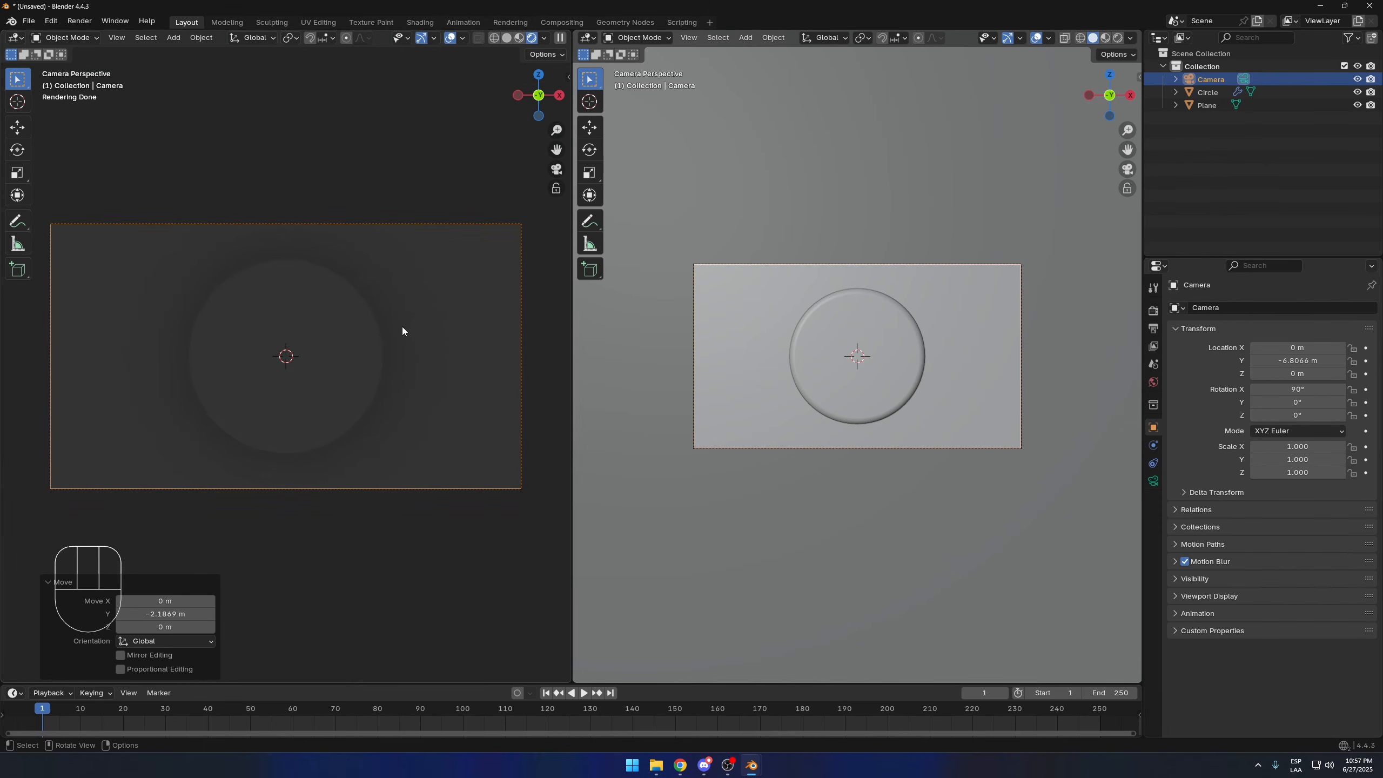
pyautogui.press('t')
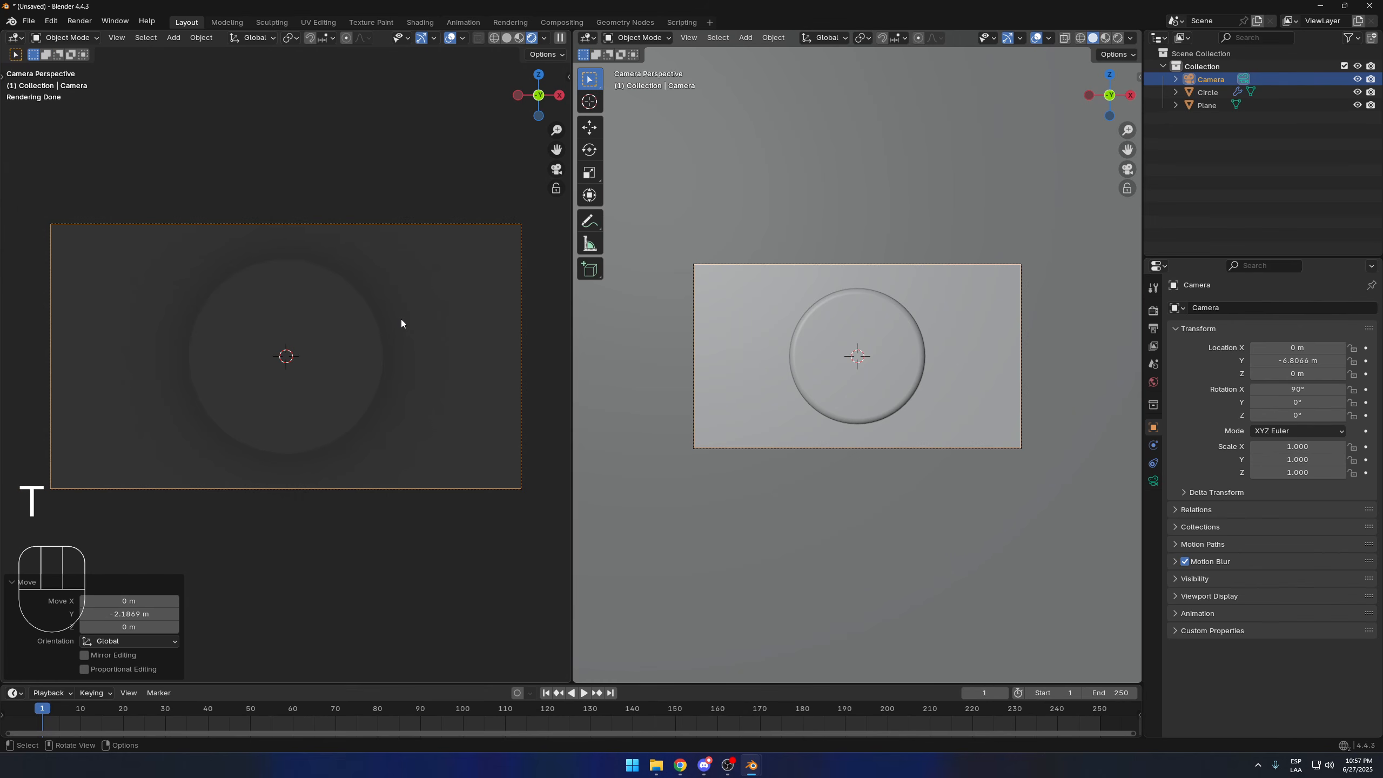
pyautogui.press('n')
pyautogui.press('n')
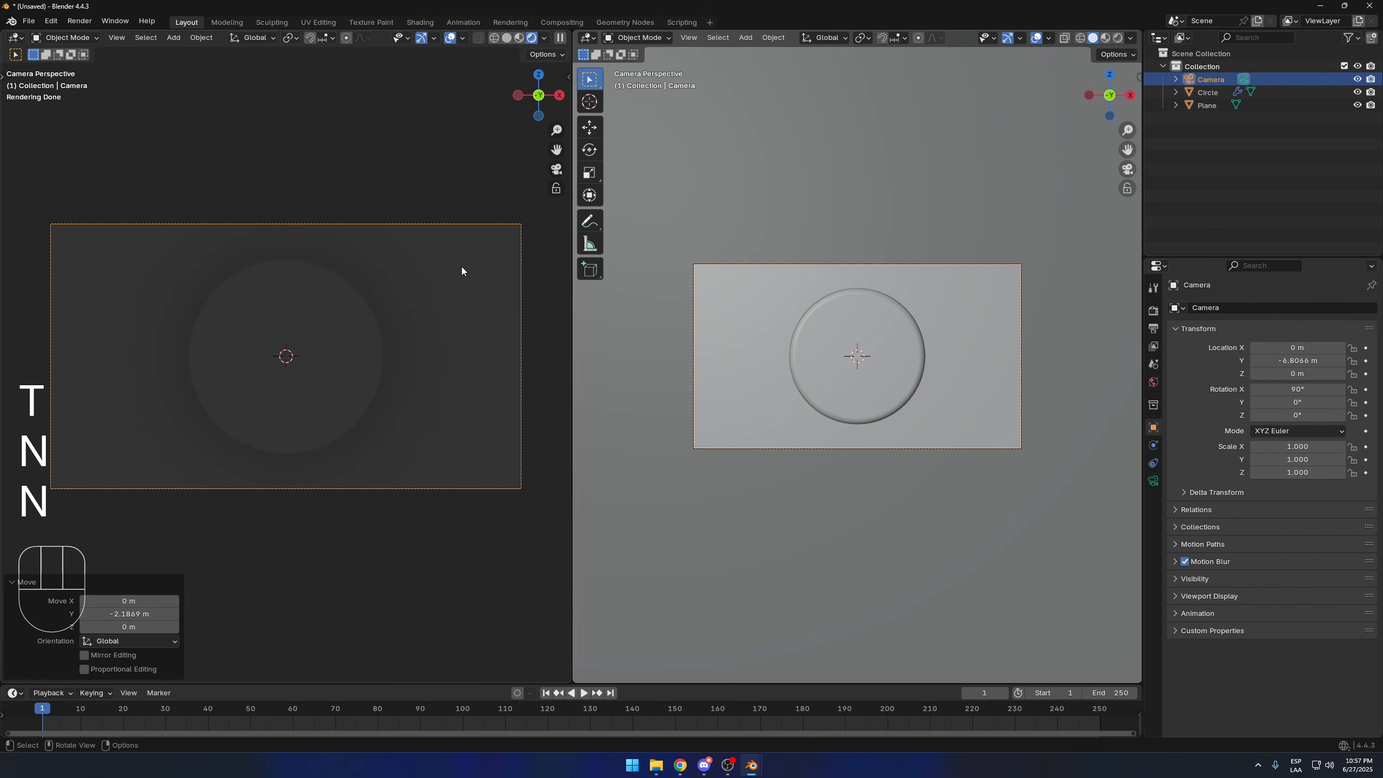
pyautogui.keyDown('ctrl'); pyautogui.moveTo(462, 266); pyautogui.dragTo(465, 308, button='middle'); pyautogui.keyUp('ctrl')
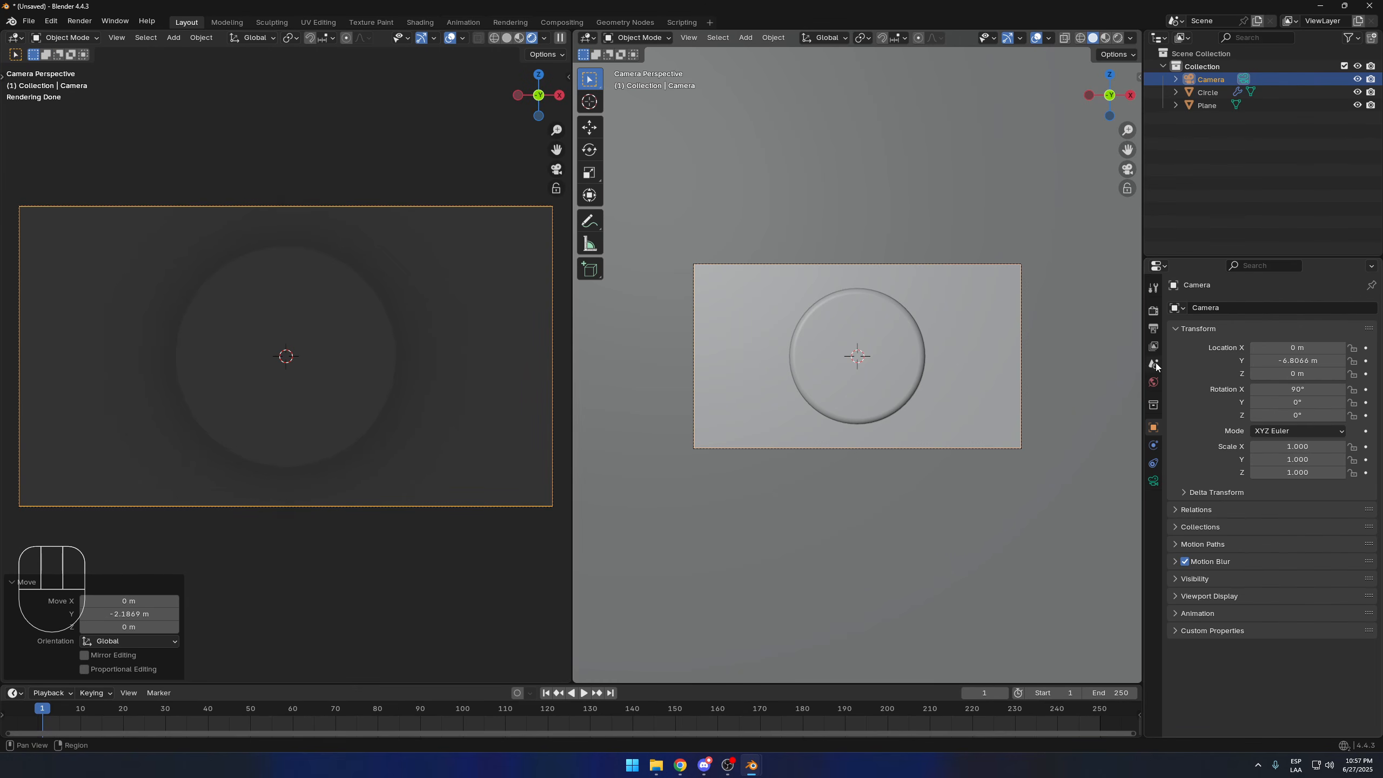
# Step: Enable Render Region in the output settings and hide the overlays in the rendered viewport
pyautogui.click(1155, 328)
pyautogui.click(1259, 395)
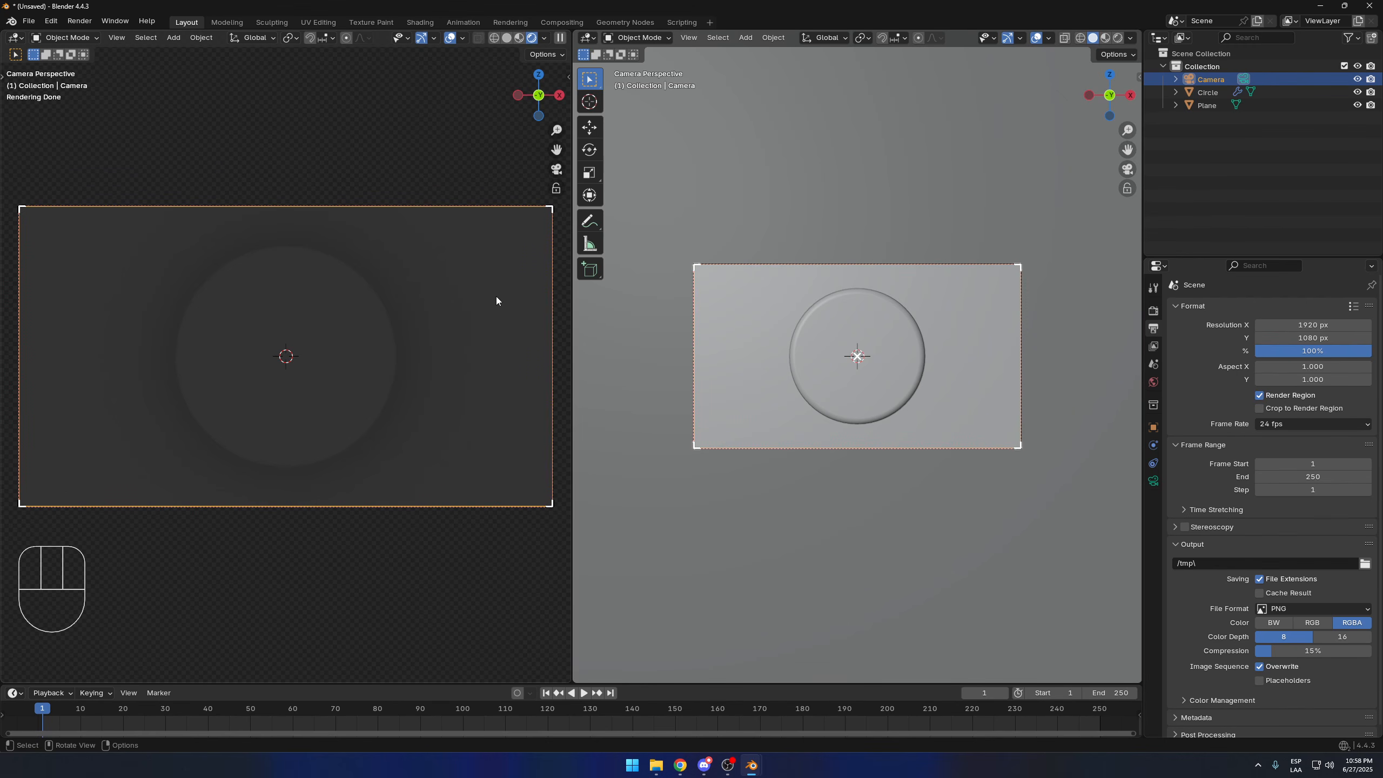
pyautogui.moveTo(572, 125); pyautogui.dragTo(547, 109)
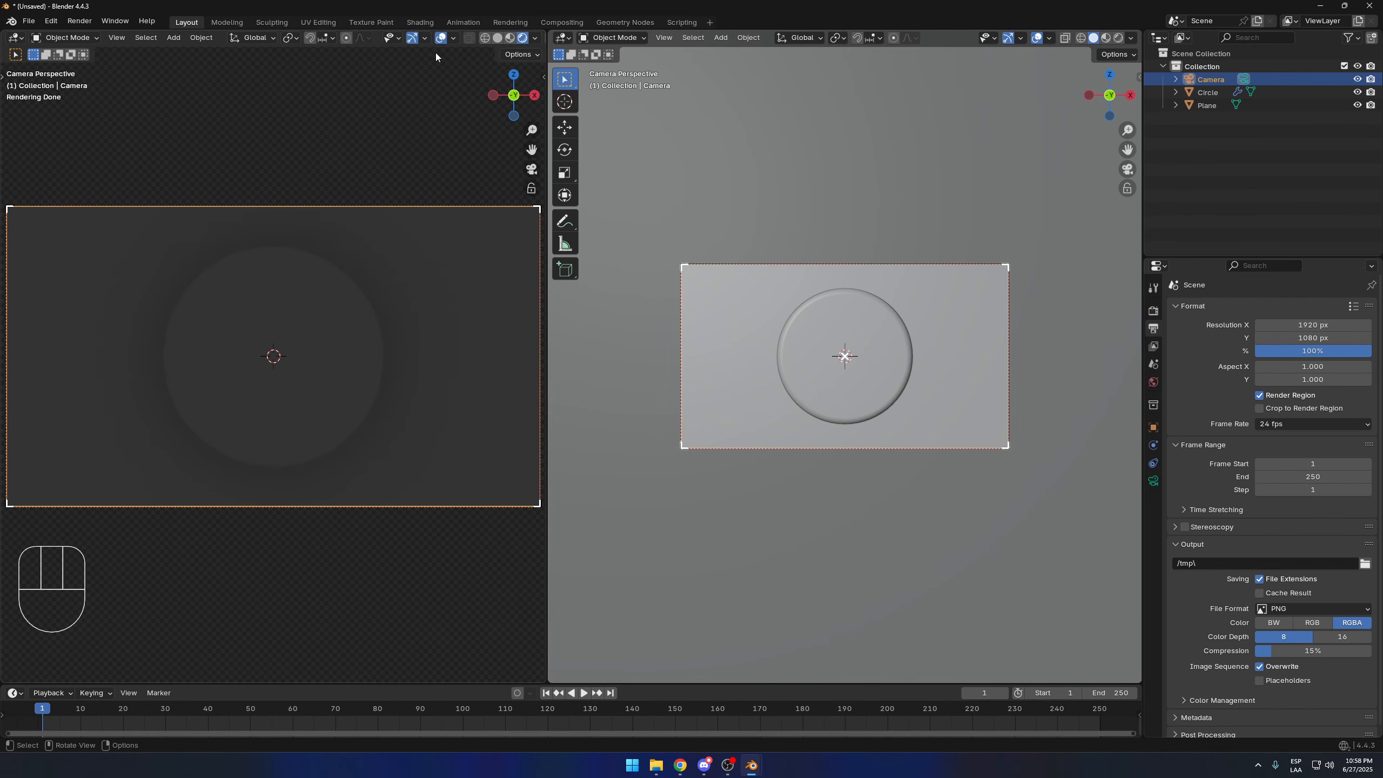
pyautogui.keyDown('ctrl'); pyautogui.moveTo(407, 185); pyautogui.dragTo(447, 206, button='middle'); pyautogui.keyUp('ctrl')
pyautogui.click(440, 39)
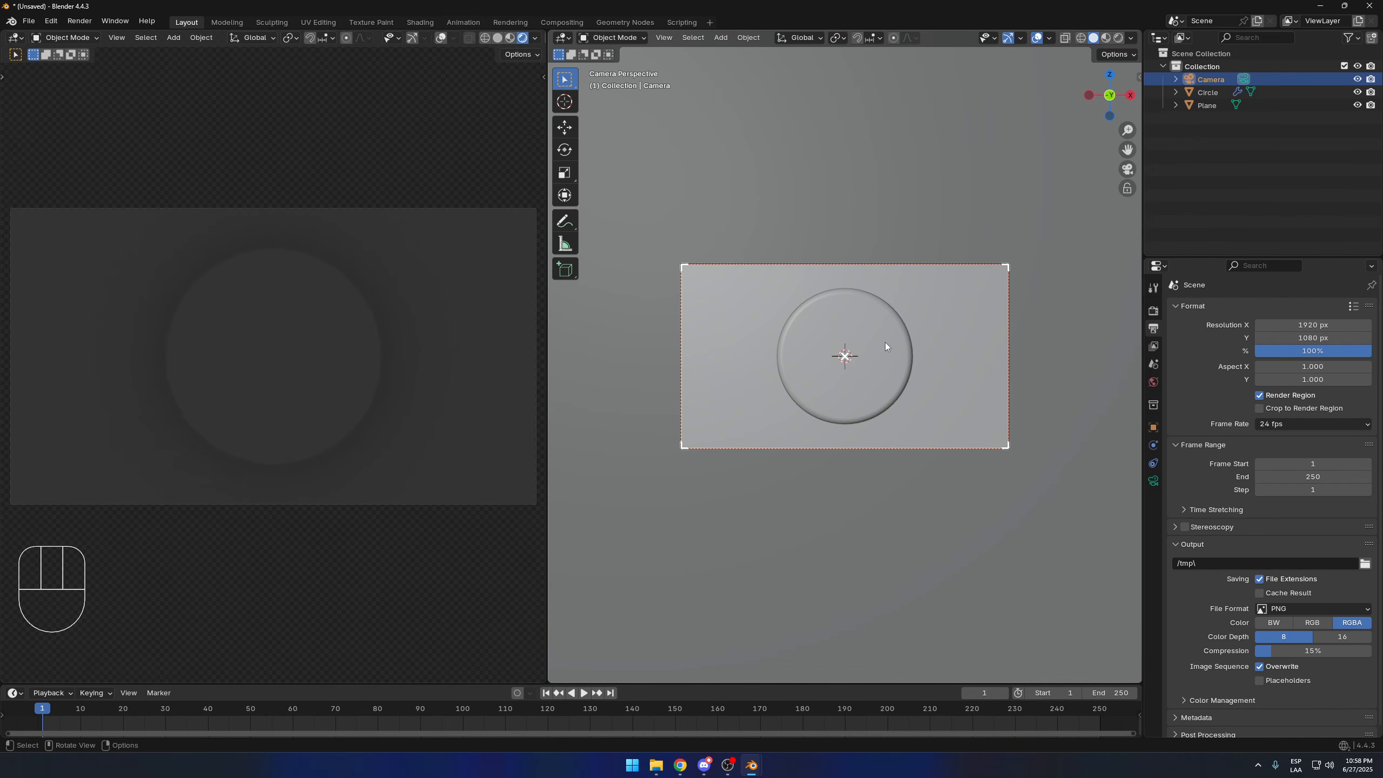
# Step: Set the world background color to pure black (#000000FF)
pyautogui.moveTo(885, 341); pyautogui.dragTo(690, 286, button='middle')
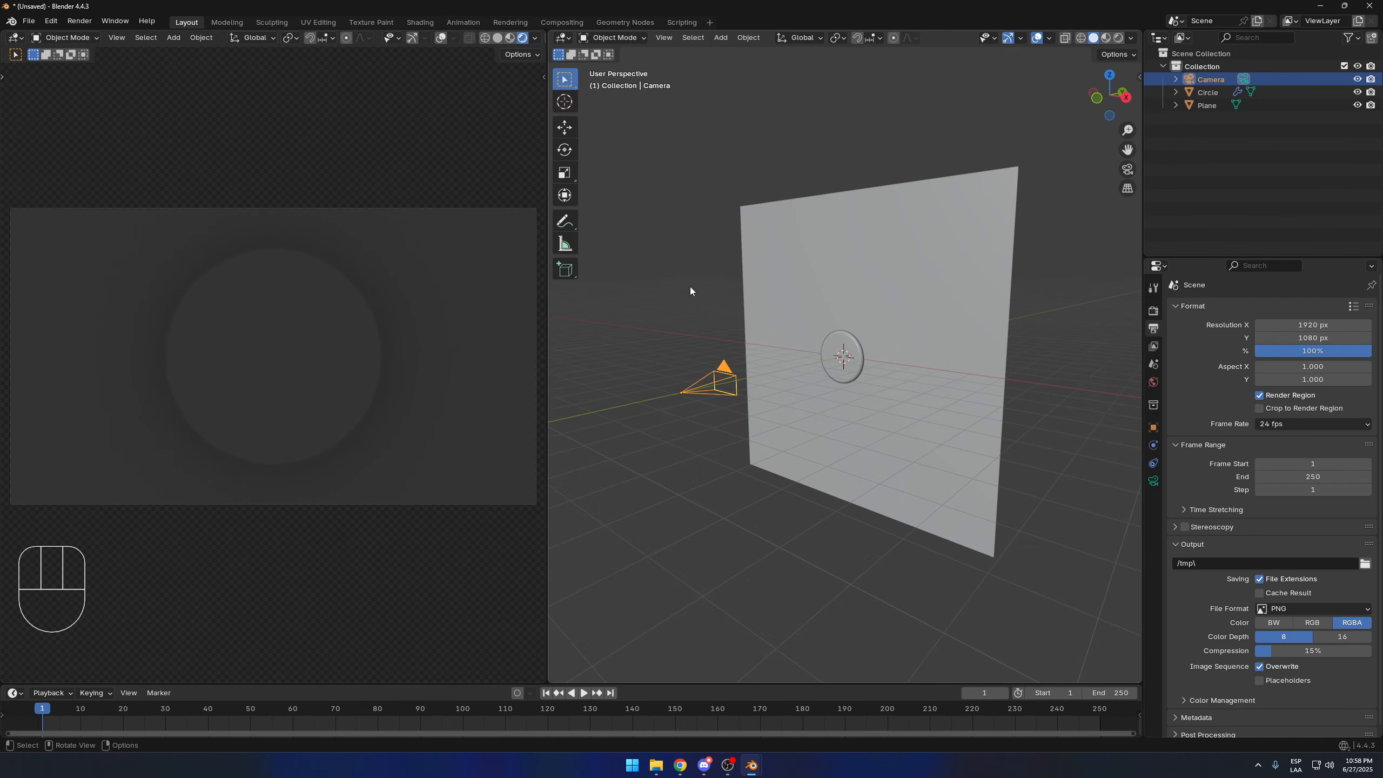
pyautogui.click(1157, 384)
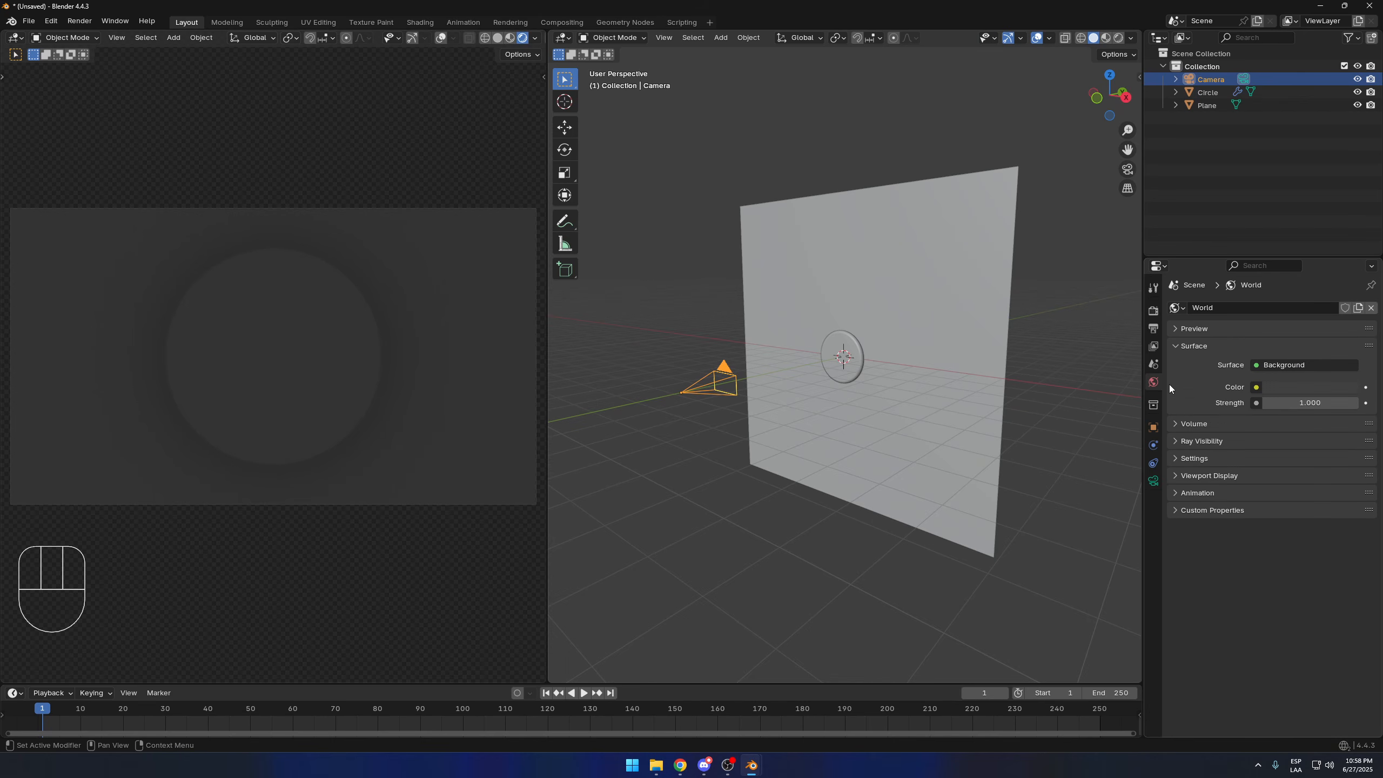
pyautogui.click(1283, 388)
pyautogui.moveTo(1347, 262); pyautogui.dragTo(1348, 275)
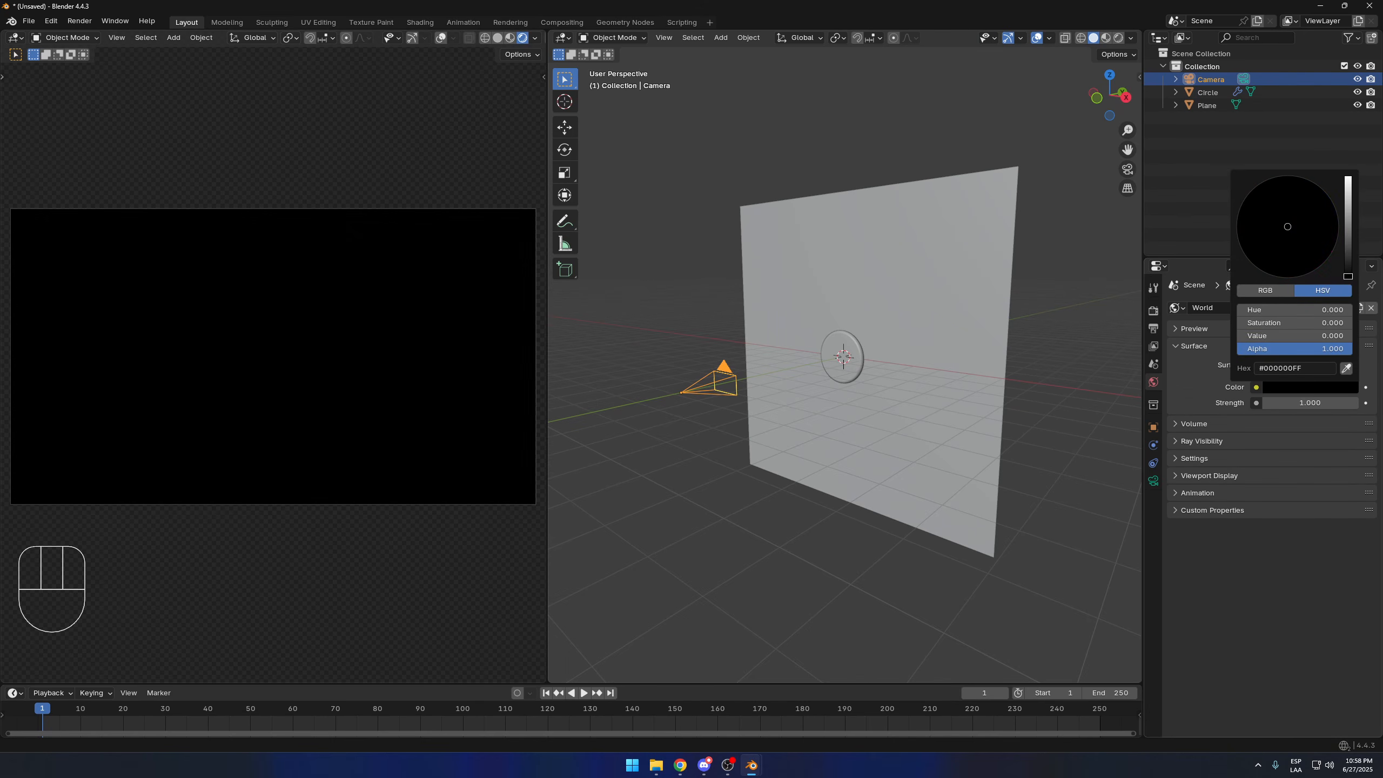
# Step: Add an area light at the origin and raise it about 1.4 m along Z above the disc
pyautogui.moveTo(1022, 360); pyautogui.dragTo(1007, 360, button='middle')
pyautogui.hotkey('shift', 'a')
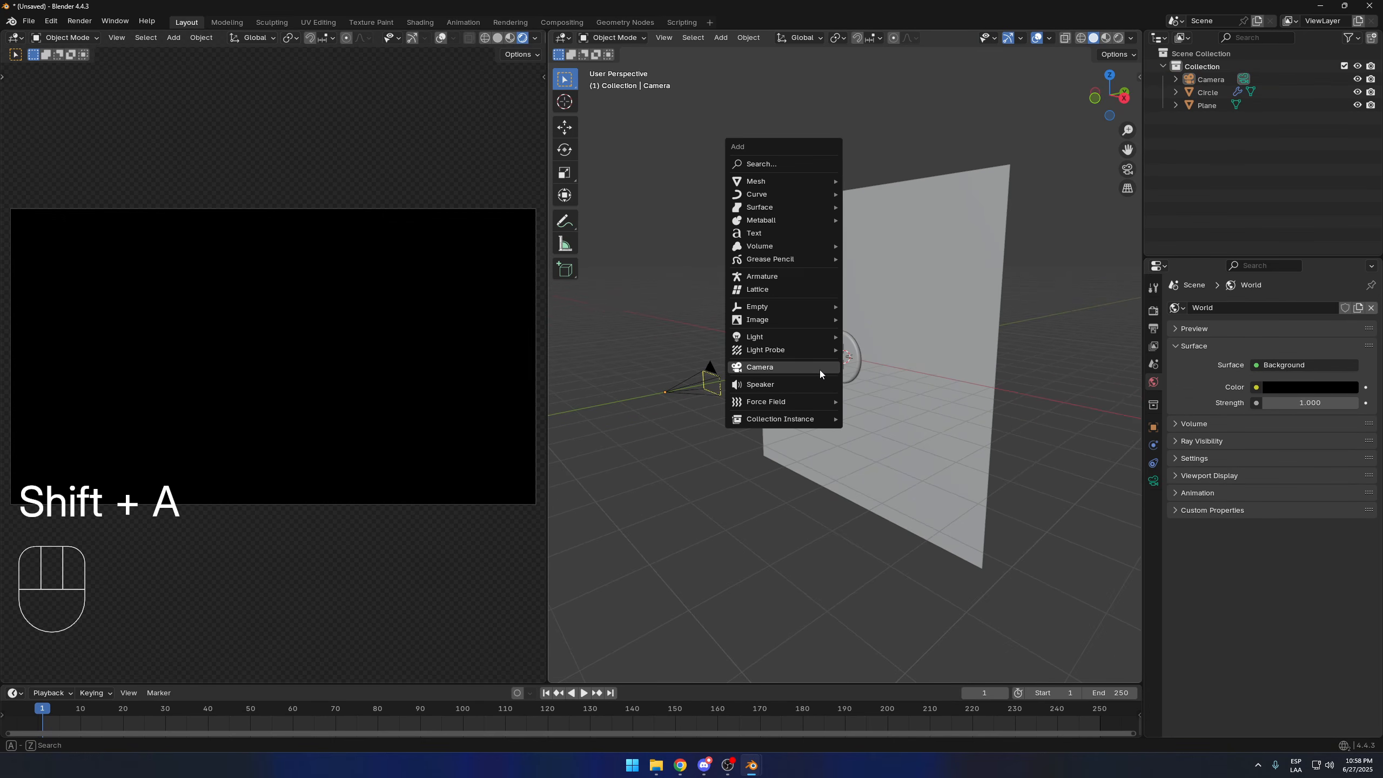
pyautogui.moveTo(793, 333)
pyautogui.click(874, 378)
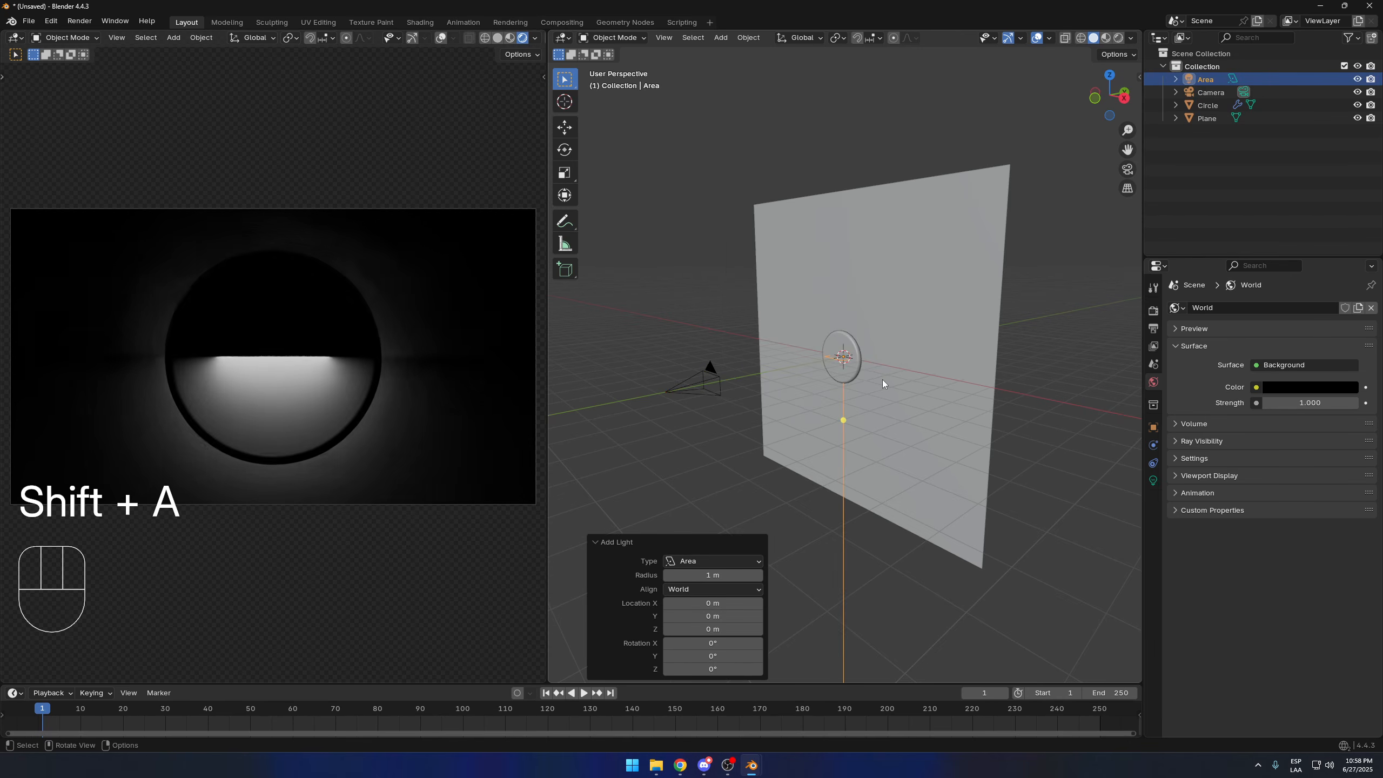
pyautogui.moveTo(881, 380); pyautogui.dragTo(851, 376, button='middle')
pyautogui.press('g')
pyautogui.press('z')
pyautogui.click(882, 326)
# Step: Move the area light about -1.04 m along Y toward the camera and raise it about 0.26 m
pyautogui.press('g')
pyautogui.press('y')
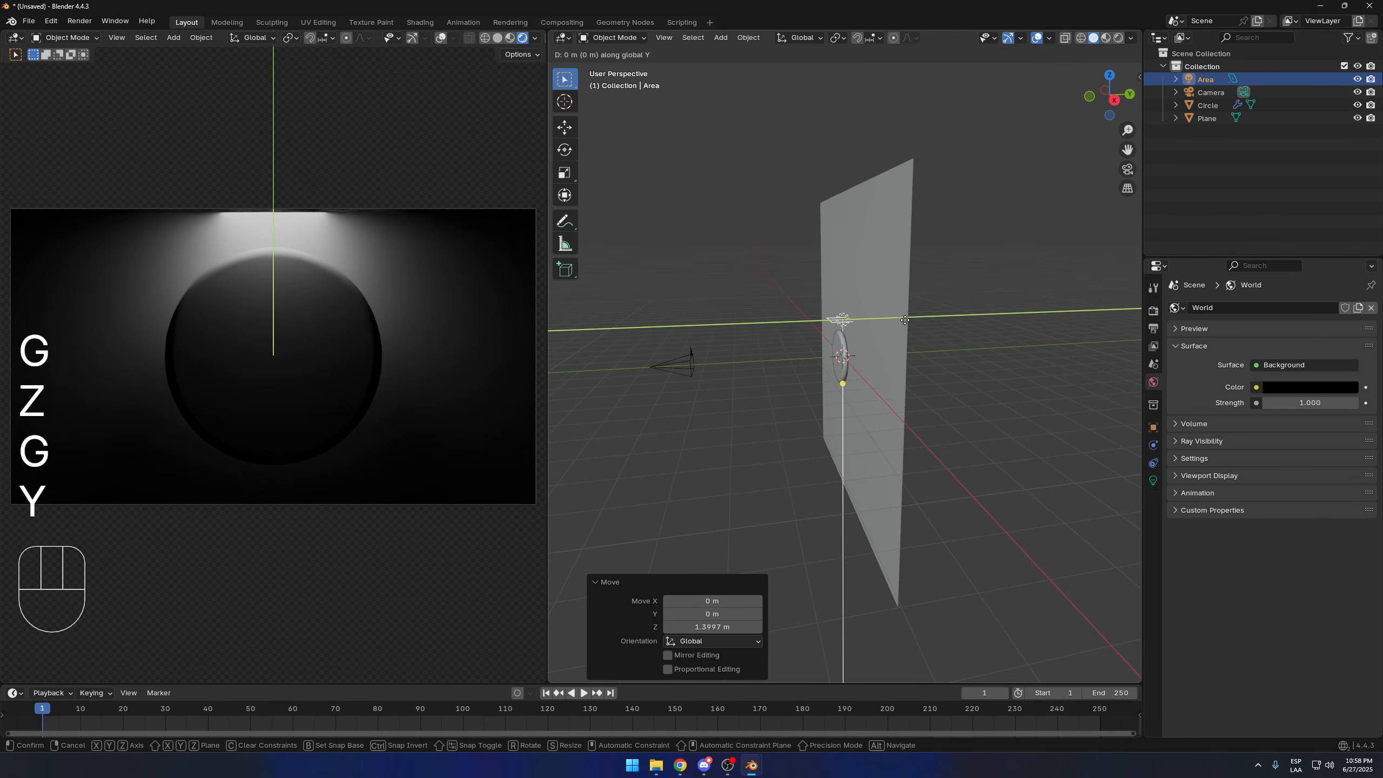
pyautogui.click(875, 320)
pyautogui.press('g')
pyautogui.press('z')
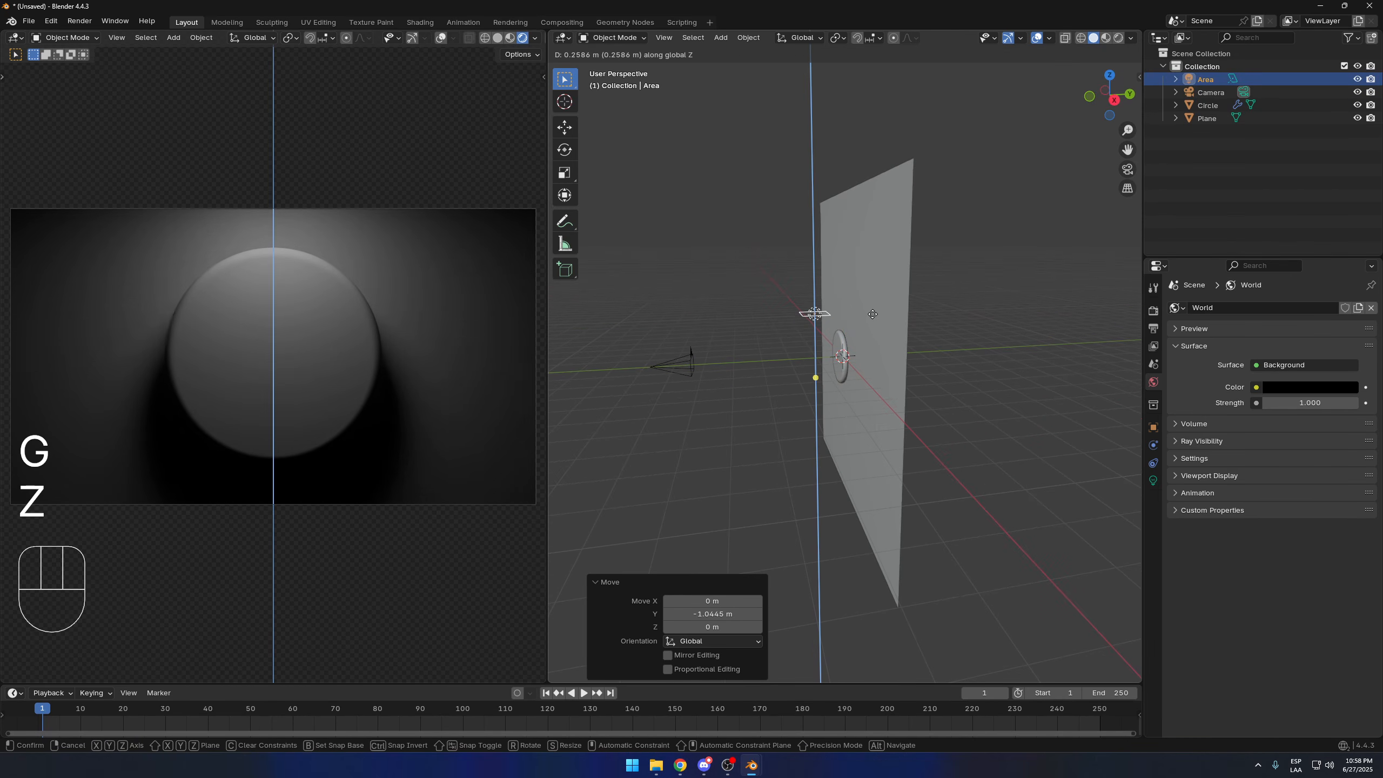
pyautogui.click(871, 314)
# Step: Raise the area light about 0.1 m along Z and scale it by about 6.4 along X
pyautogui.scroll(3, 866, 315)
pyautogui.moveTo(862, 324); pyautogui.dragTo(932, 349, button='middle')
pyautogui.press('g')
pyautogui.press('z')
pyautogui.click(909, 326)
pyautogui.press('s')
pyautogui.press('x')
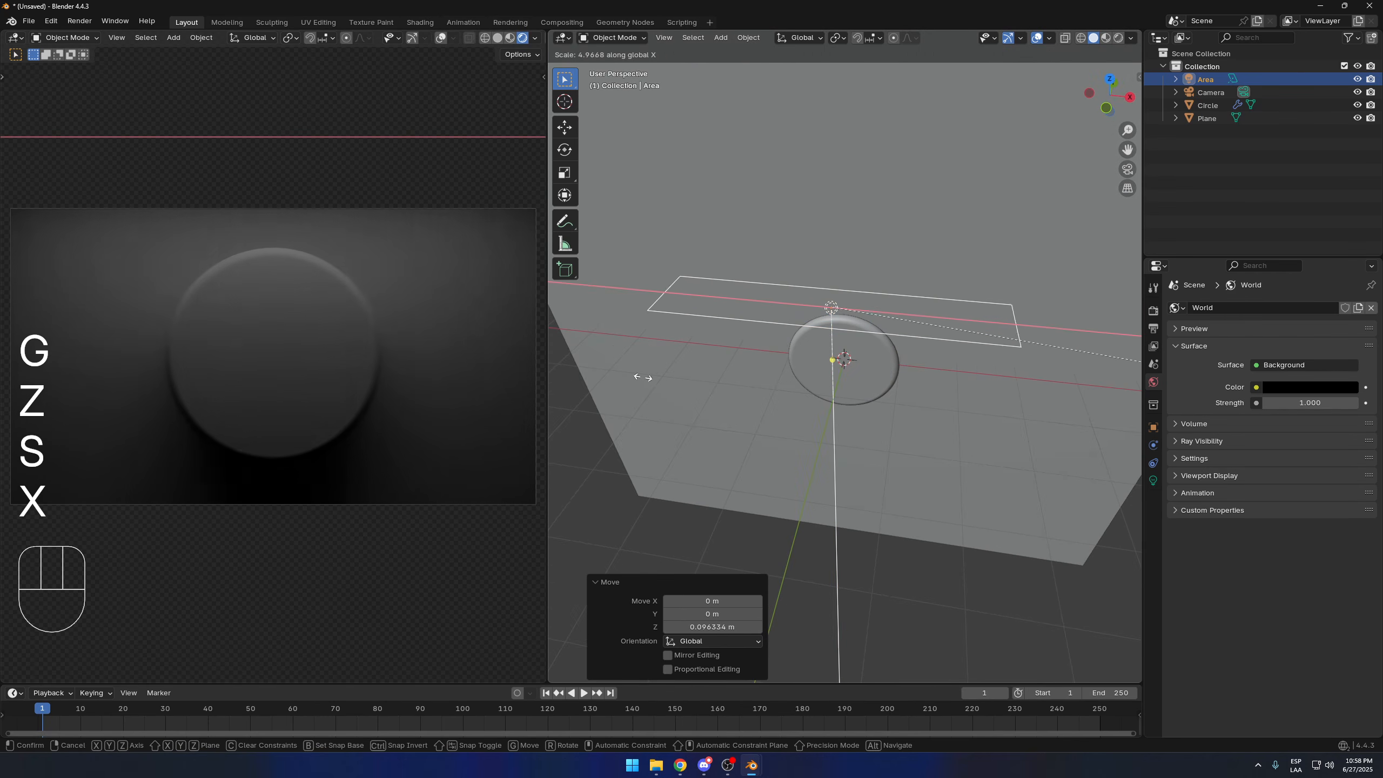
pyautogui.click(748, 370)
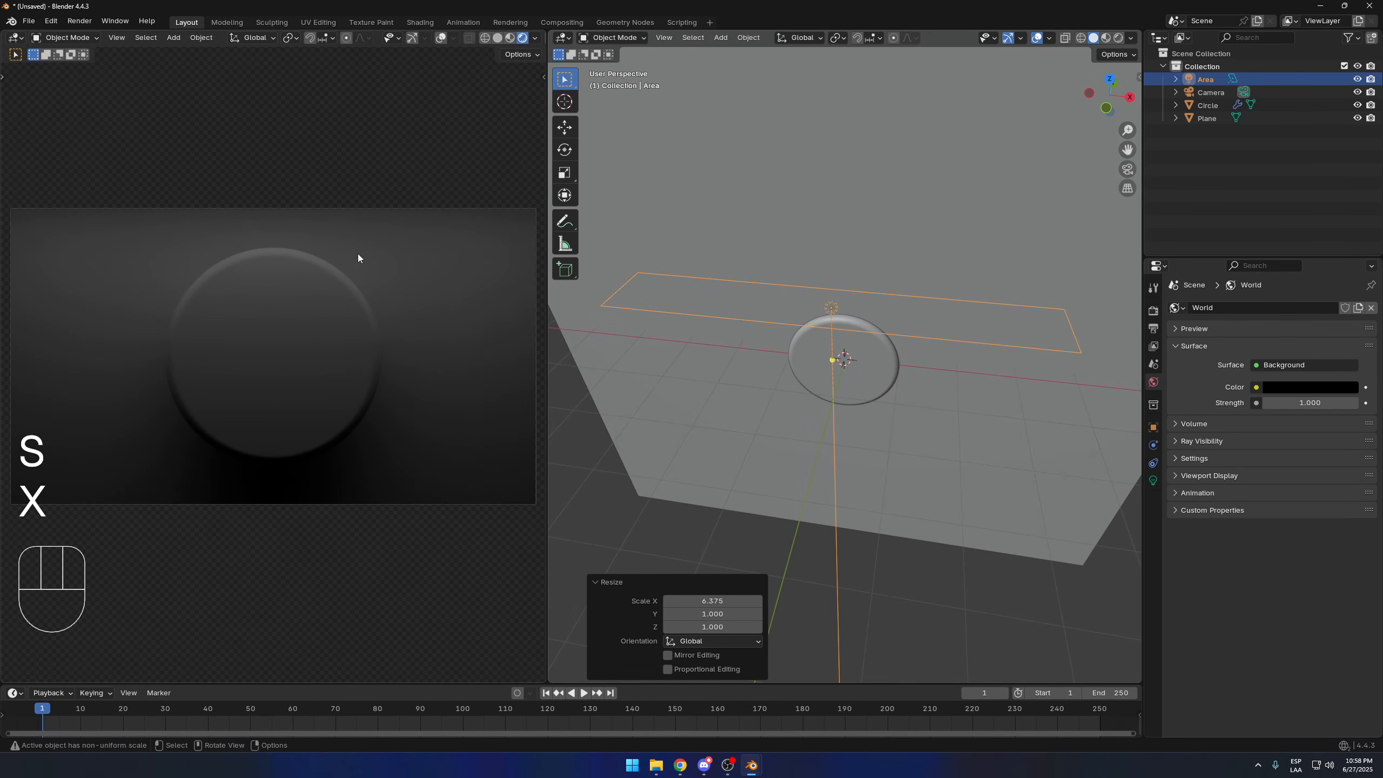
# Step: Tilt the area light toward the disc and lower it about 0.4 m along Z
pyautogui.moveTo(927, 293); pyautogui.dragTo(823, 245, button='middle')
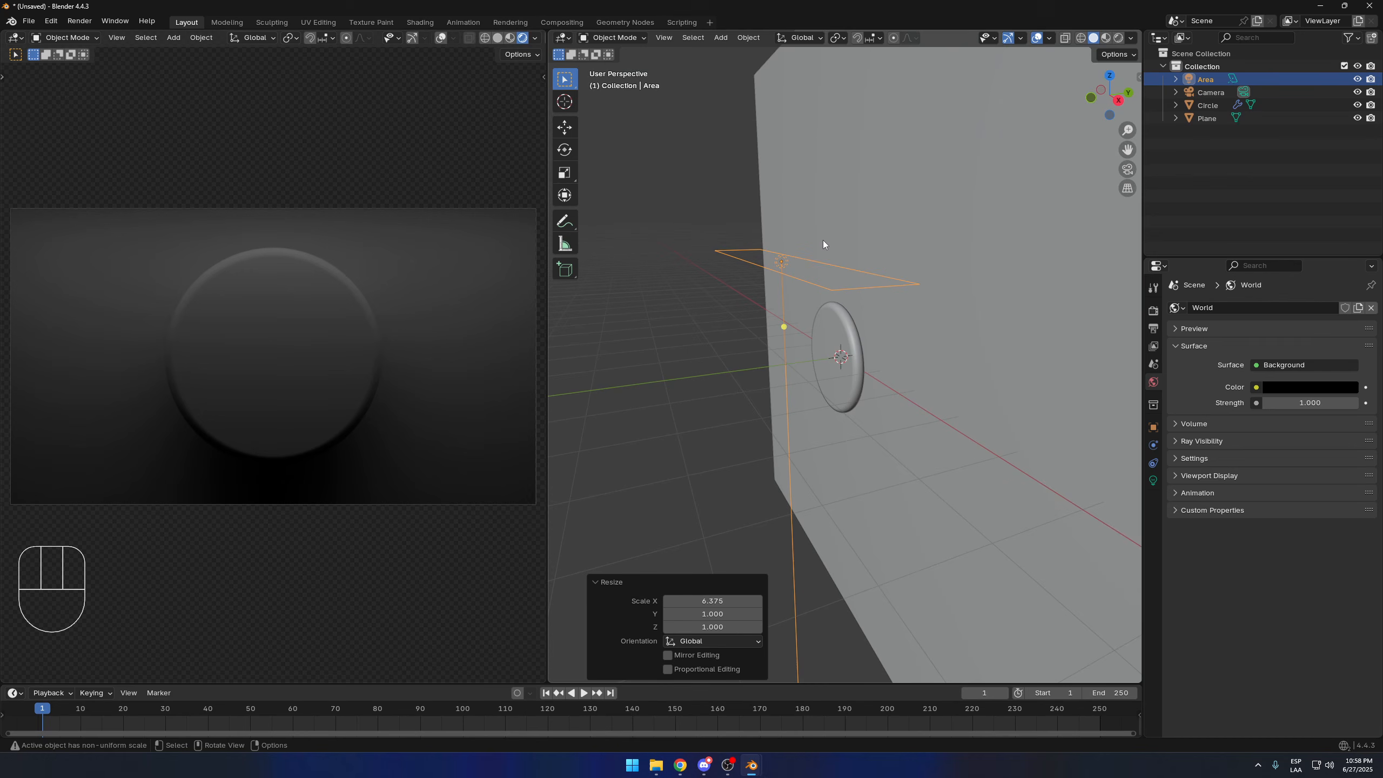
pyautogui.click(1123, 102)
pyautogui.press('r')
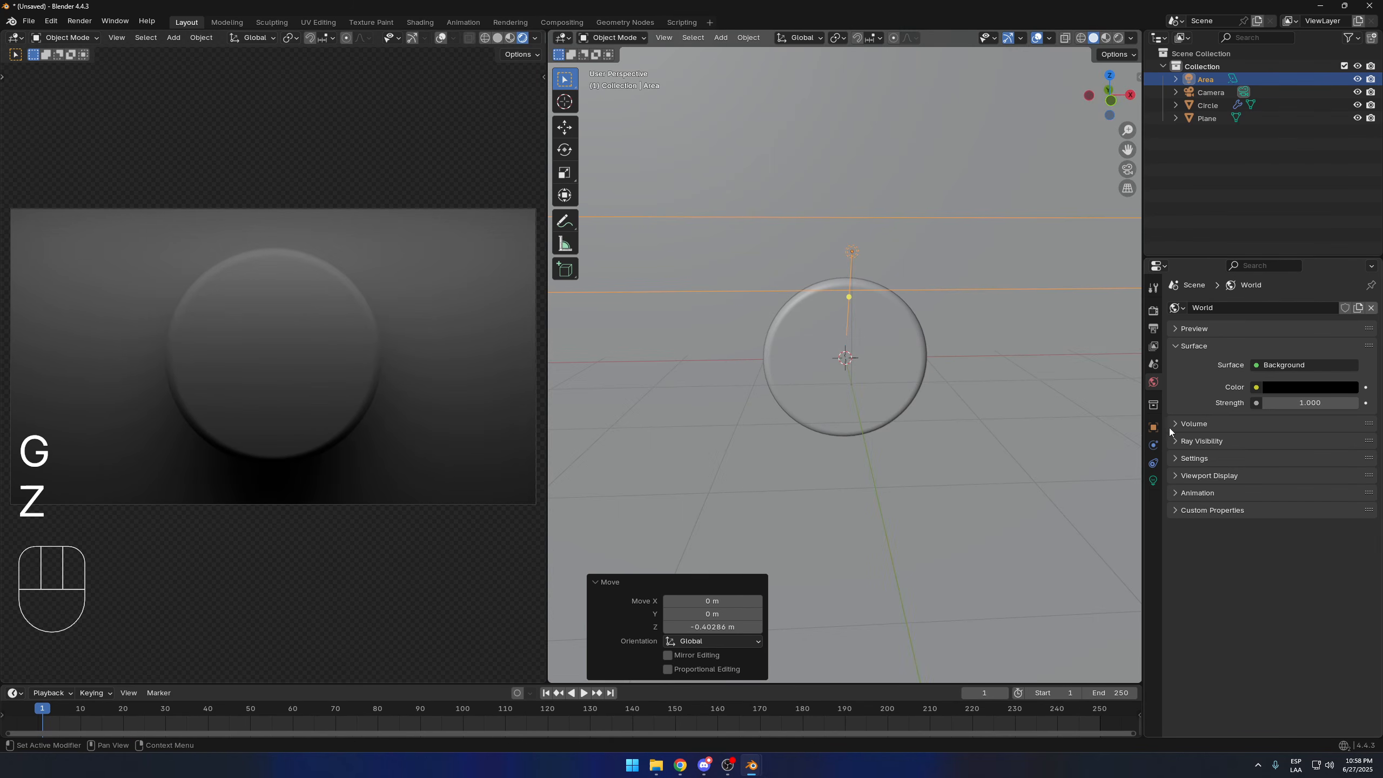
# Step: Set the area light's power to 40 W
pyautogui.click(1153, 477)
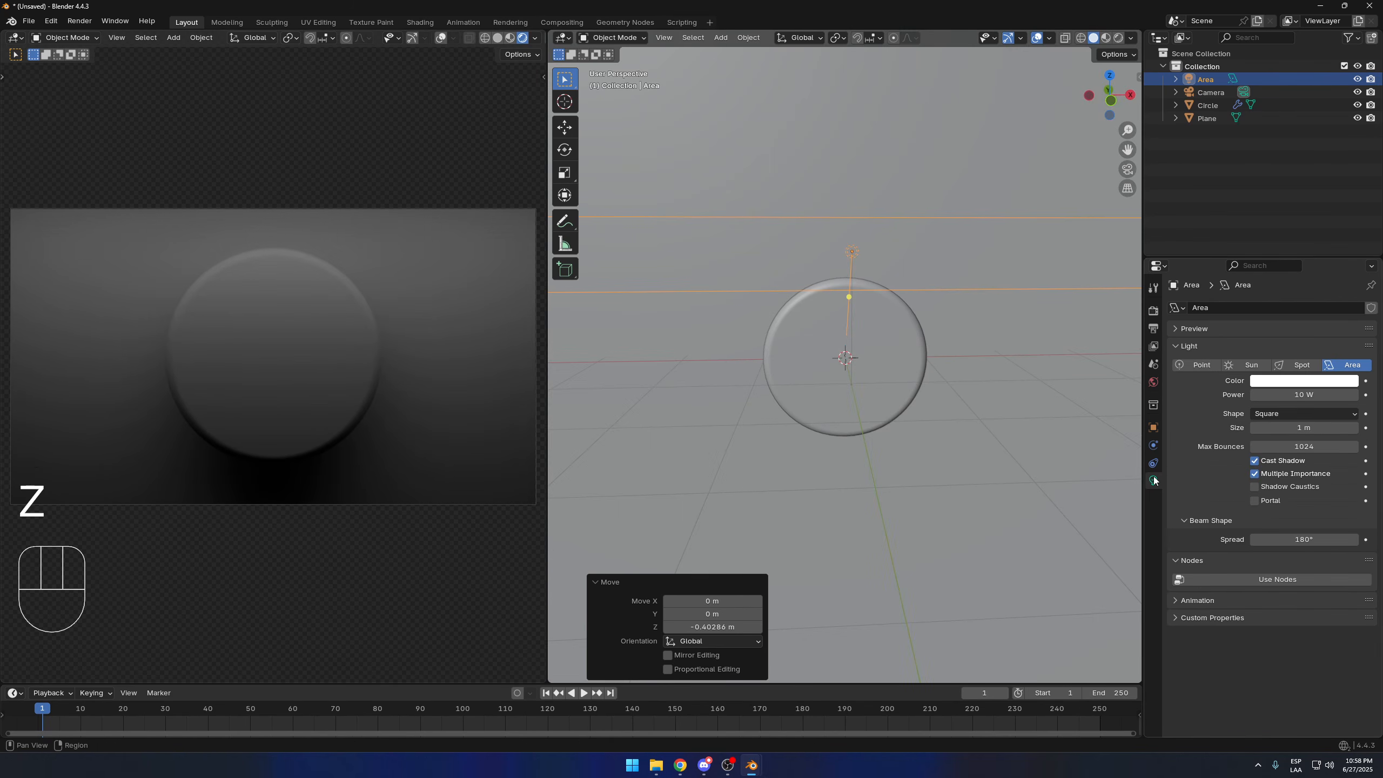
pyautogui.moveTo(1290, 395); pyautogui.dragTo(1299, 394)
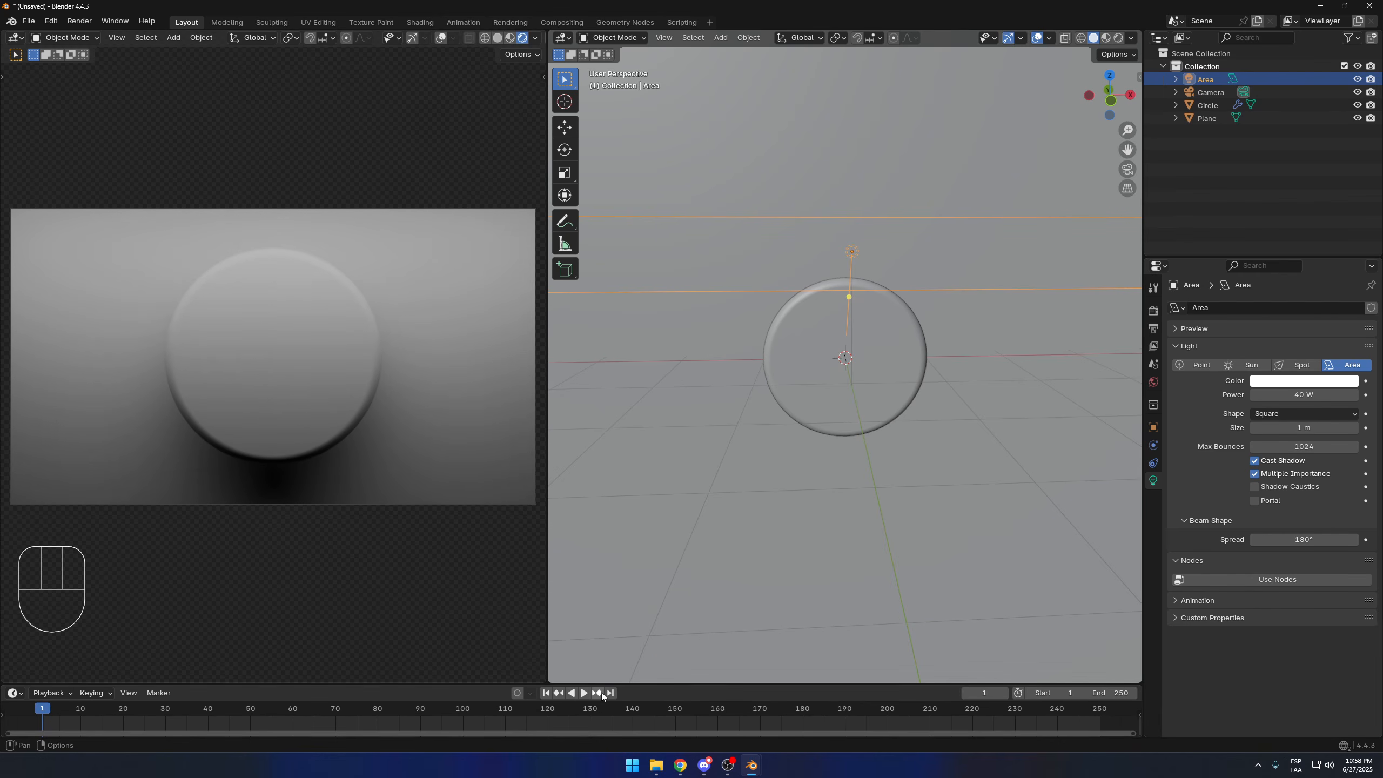
# Step: Enlarge the timeline area to about half the window's height and switch it to the Shader Editor
pyautogui.moveTo(599, 685); pyautogui.dragTo(544, 414)
pyautogui.press('n')
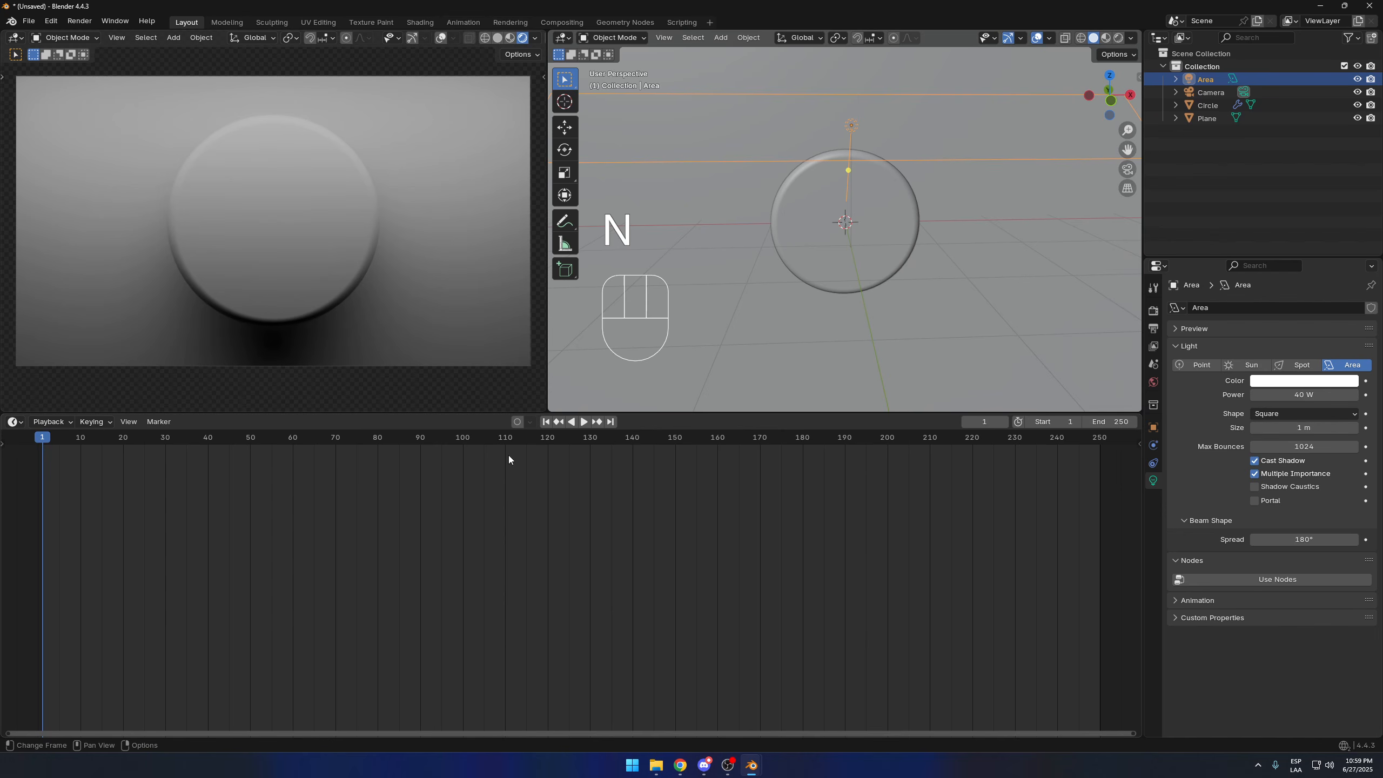
pyautogui.click(16, 422)
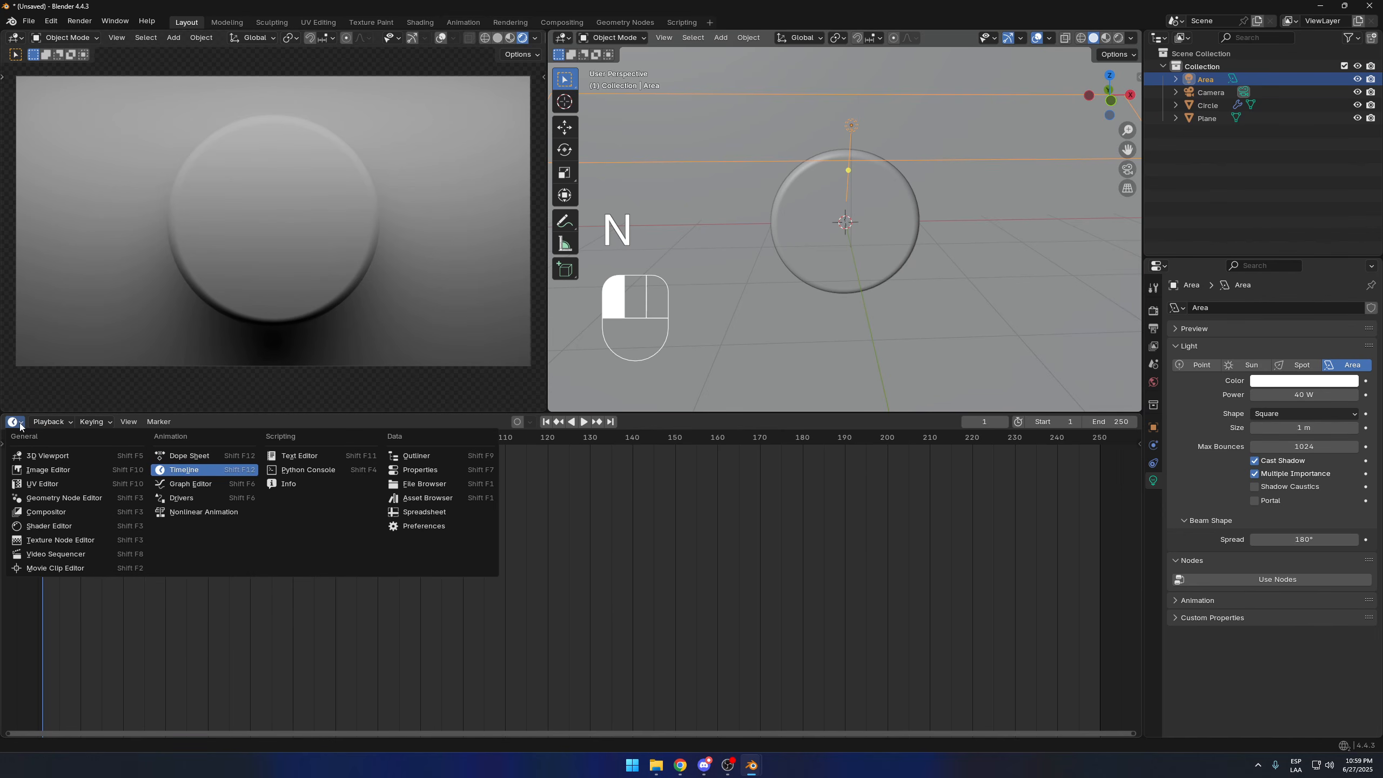
pyautogui.click(64, 527)
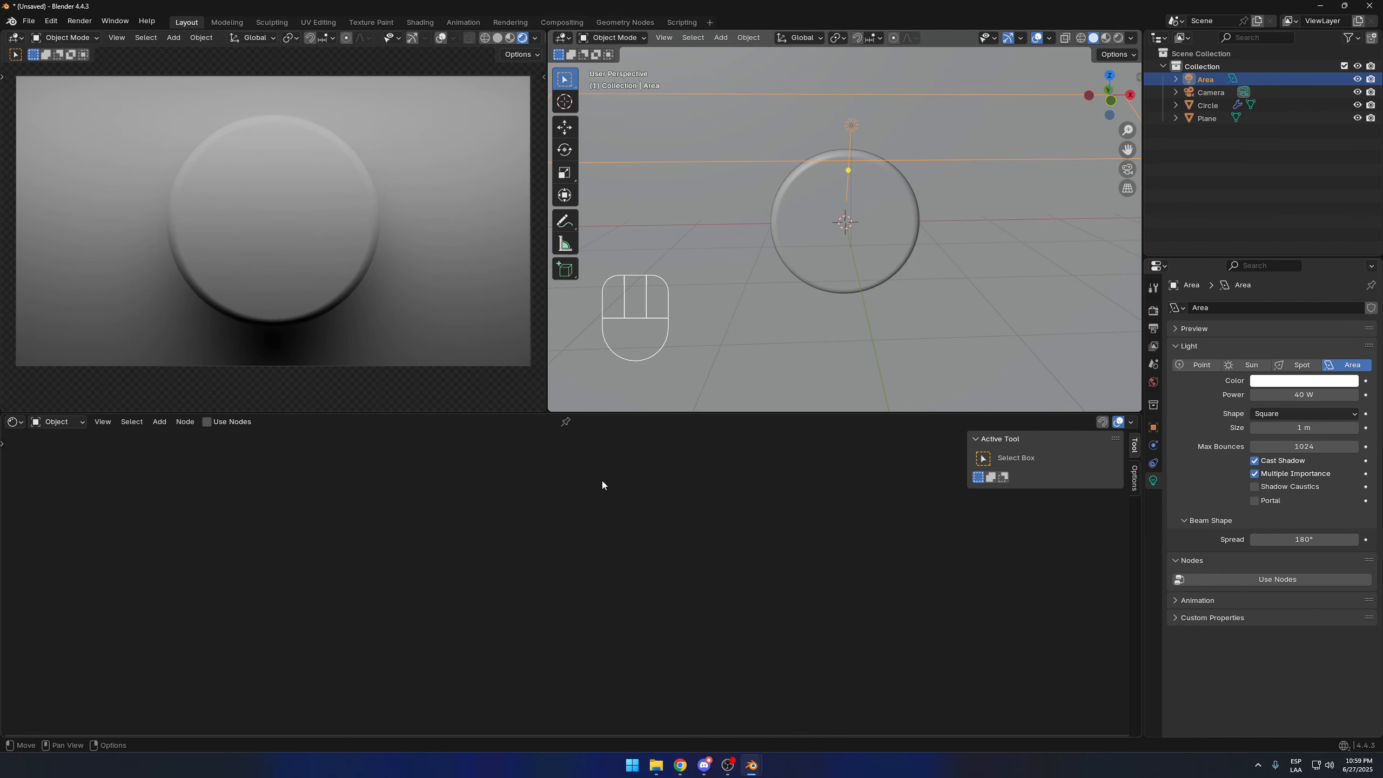
# Step: Create a new material named Fondo on the backdrop plane
pyautogui.click(740, 293)
pyautogui.moveTo(734, 257); pyautogui.dragTo(791, 255, button='middle')
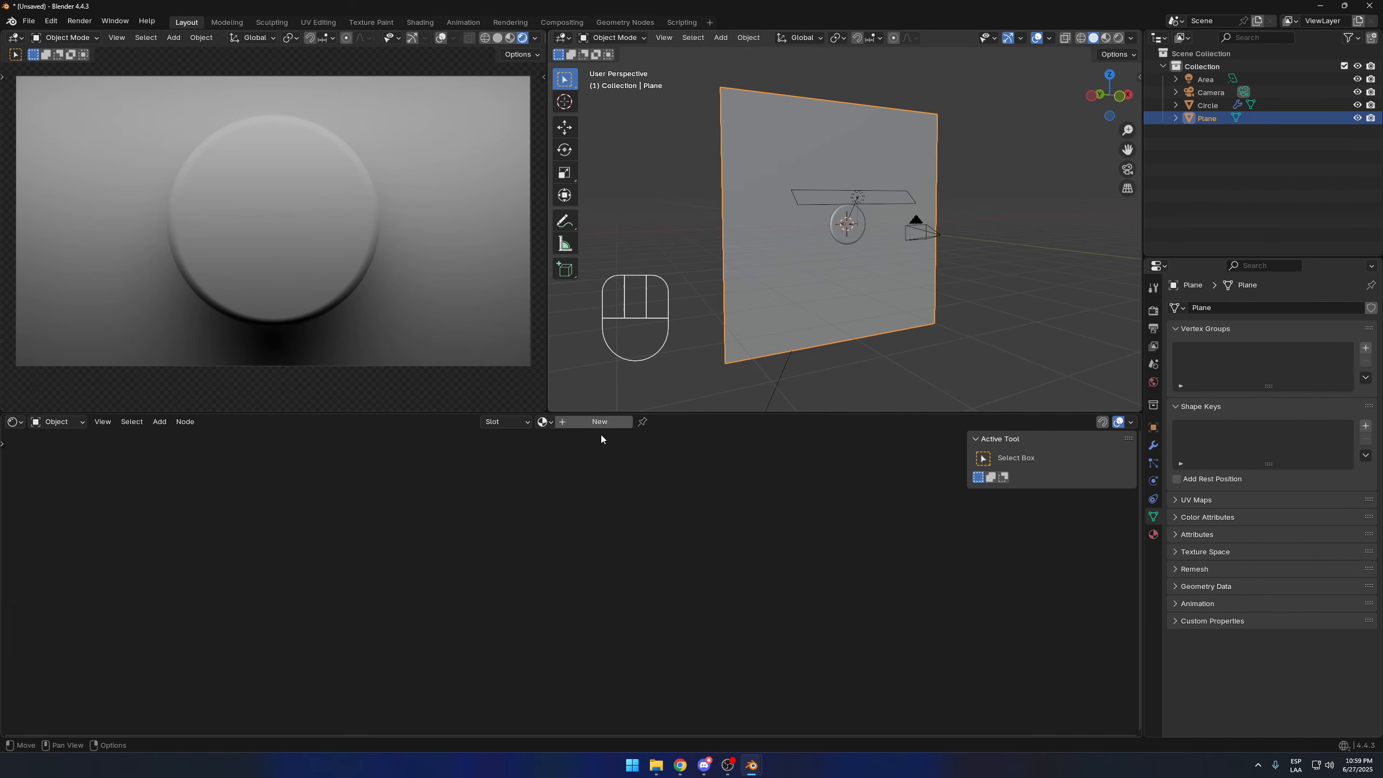
pyautogui.click(602, 424)
pyautogui.click(584, 424)
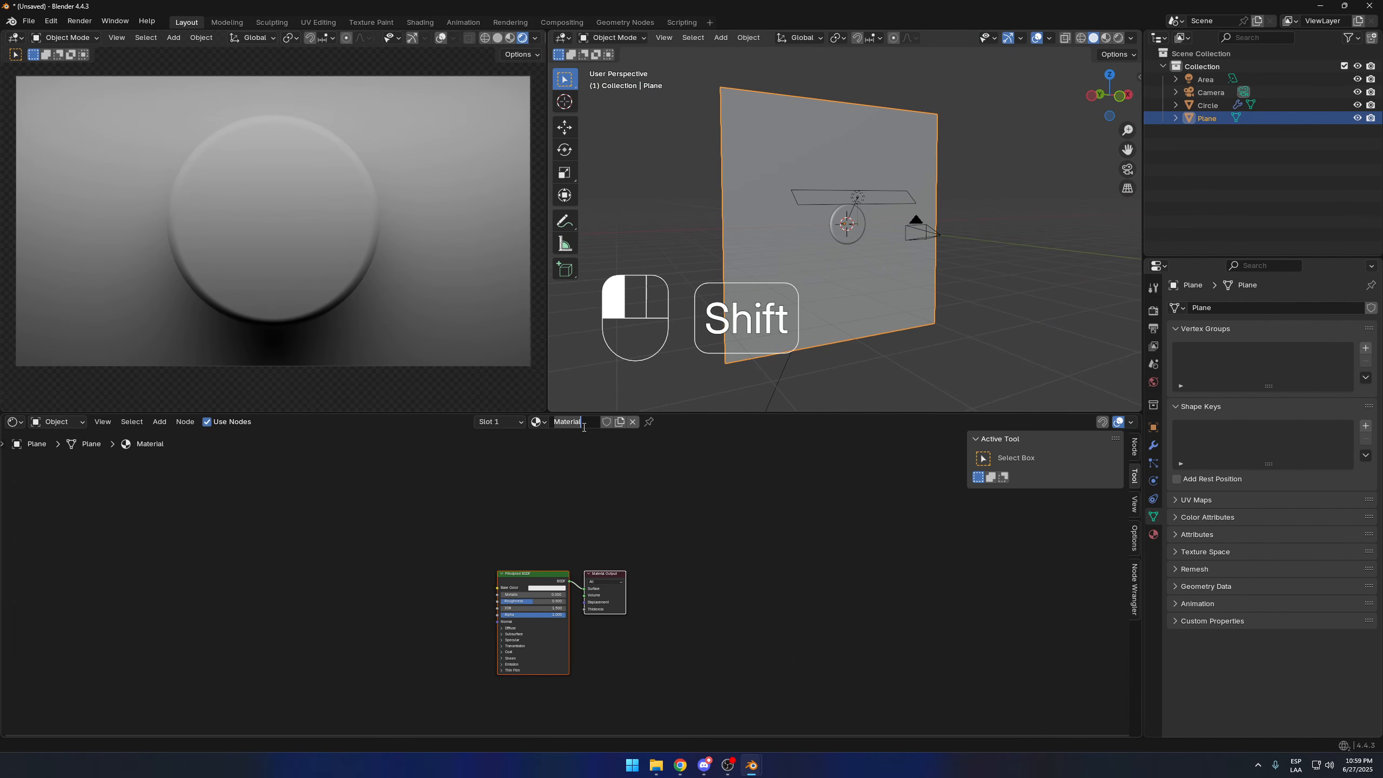
pyautogui.write('Fondo')
pyautogui.press('Return')
pyautogui.press('Home')
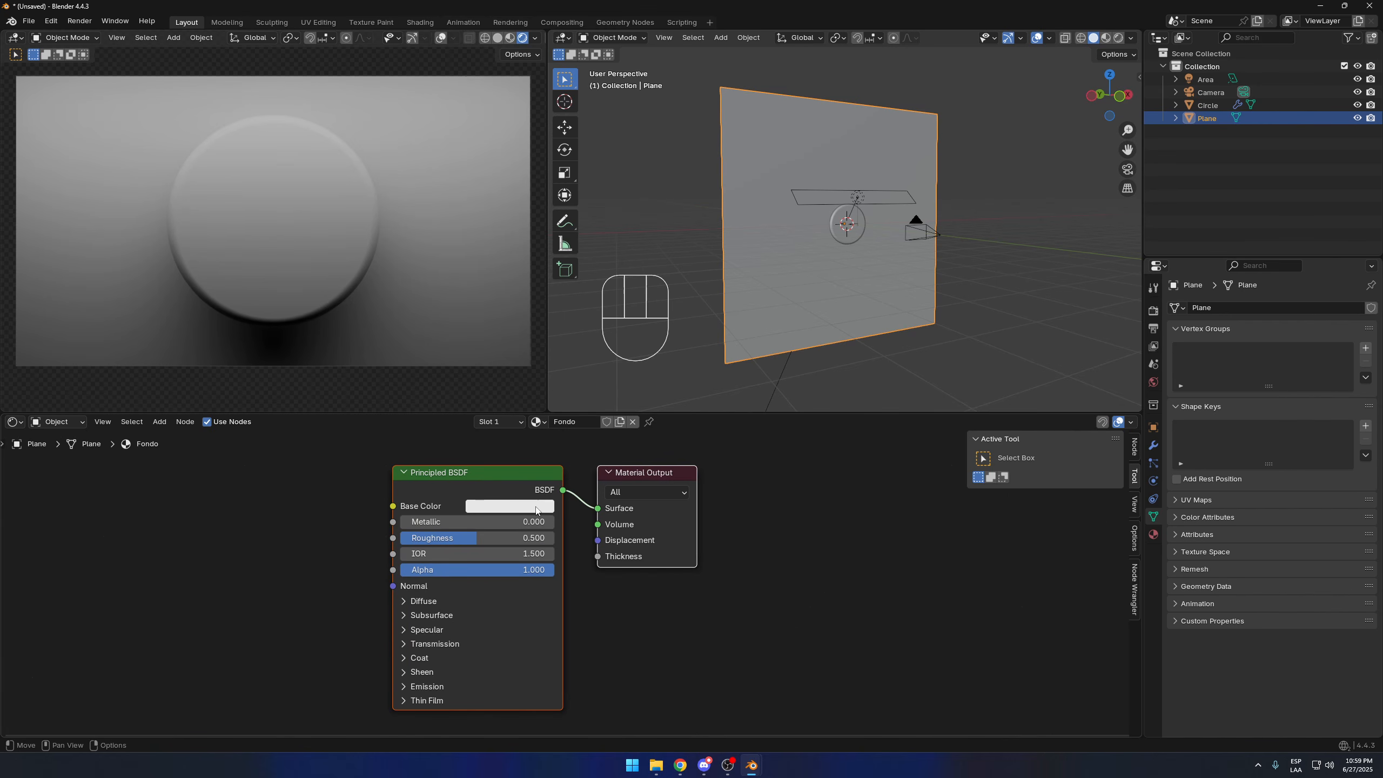
# Step: Set the Fondo material's base color to black (#000000FF) and its roughness to 1
pyautogui.click(536, 511)
pyautogui.moveTo(596, 287); pyautogui.dragTo(595, 385)
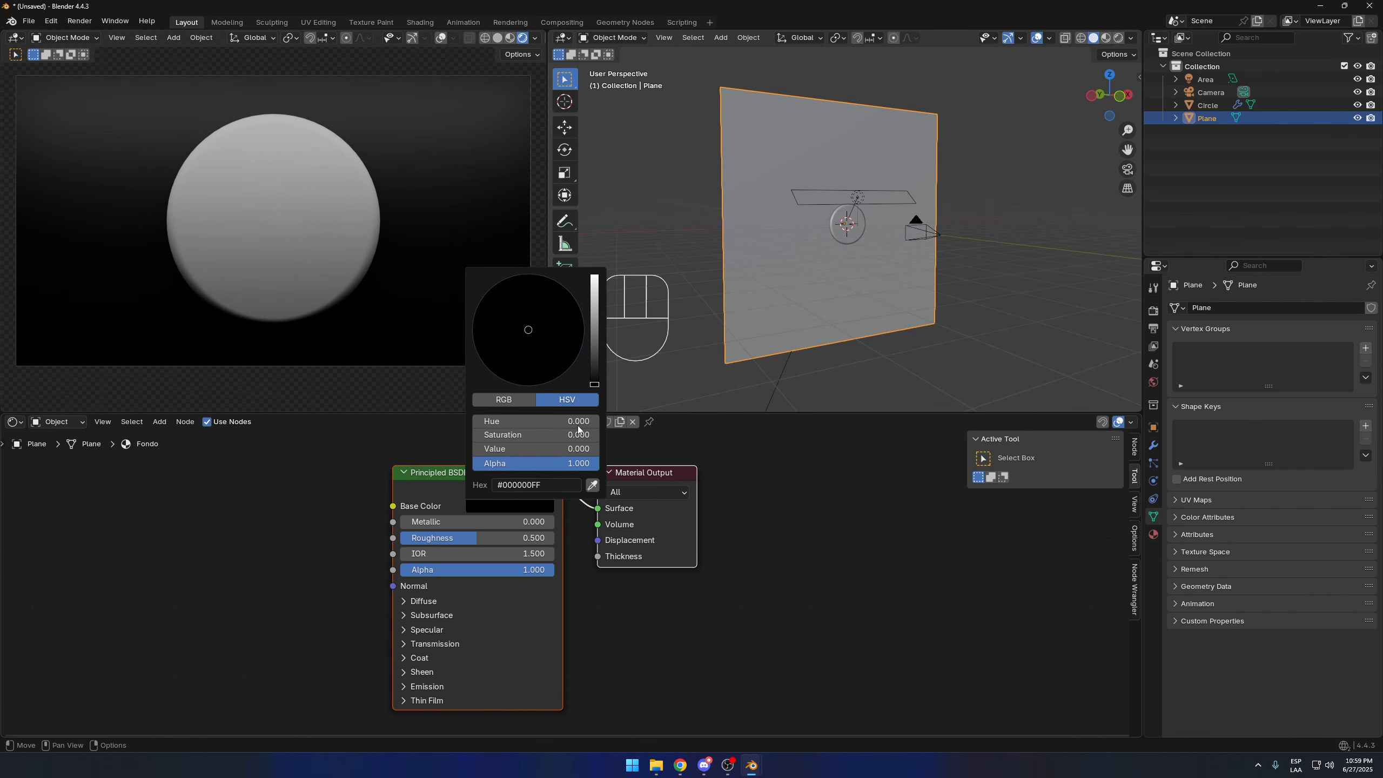
pyautogui.moveTo(477, 537); pyautogui.dragTo(595, 536)
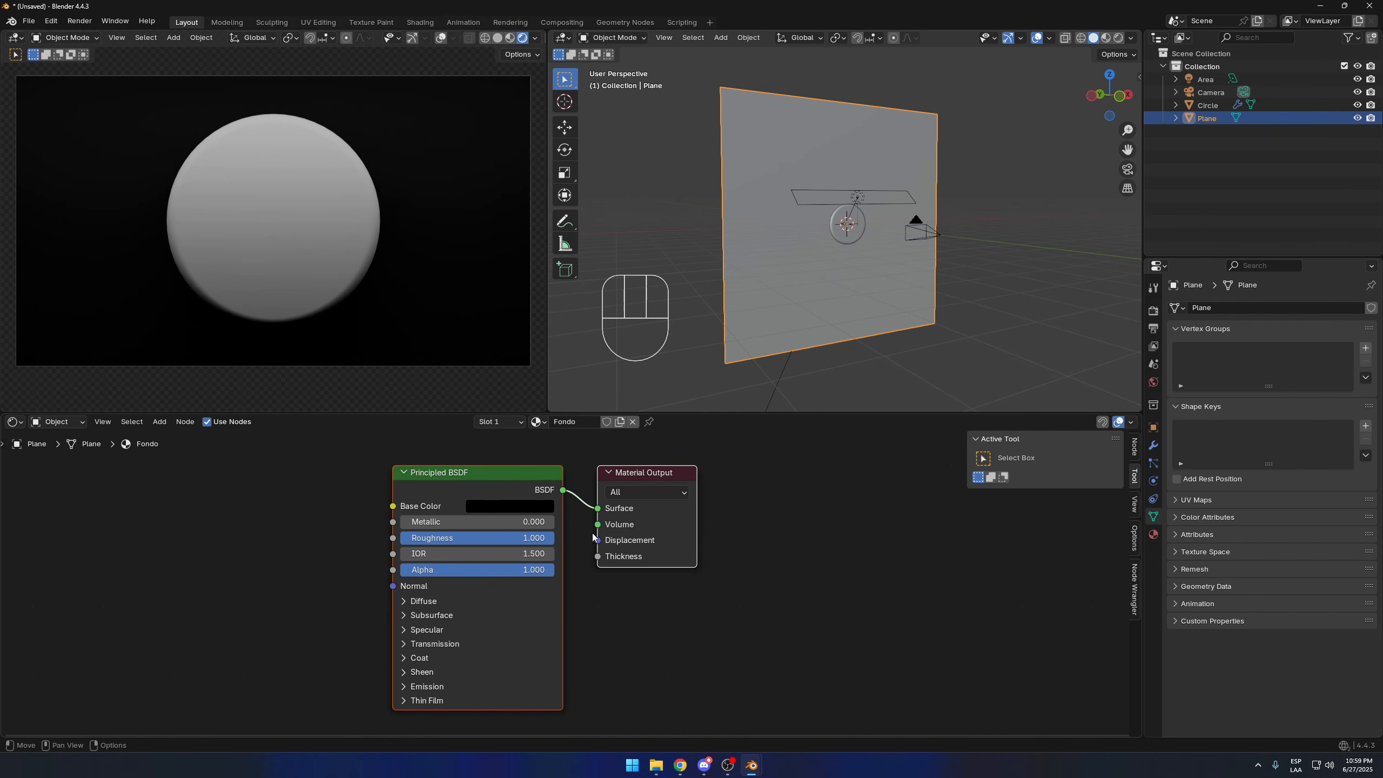
# Step: Create a new material named LiquidGlass on the disc
pyautogui.click(837, 233)
pyautogui.scroll(5, 866, 233)
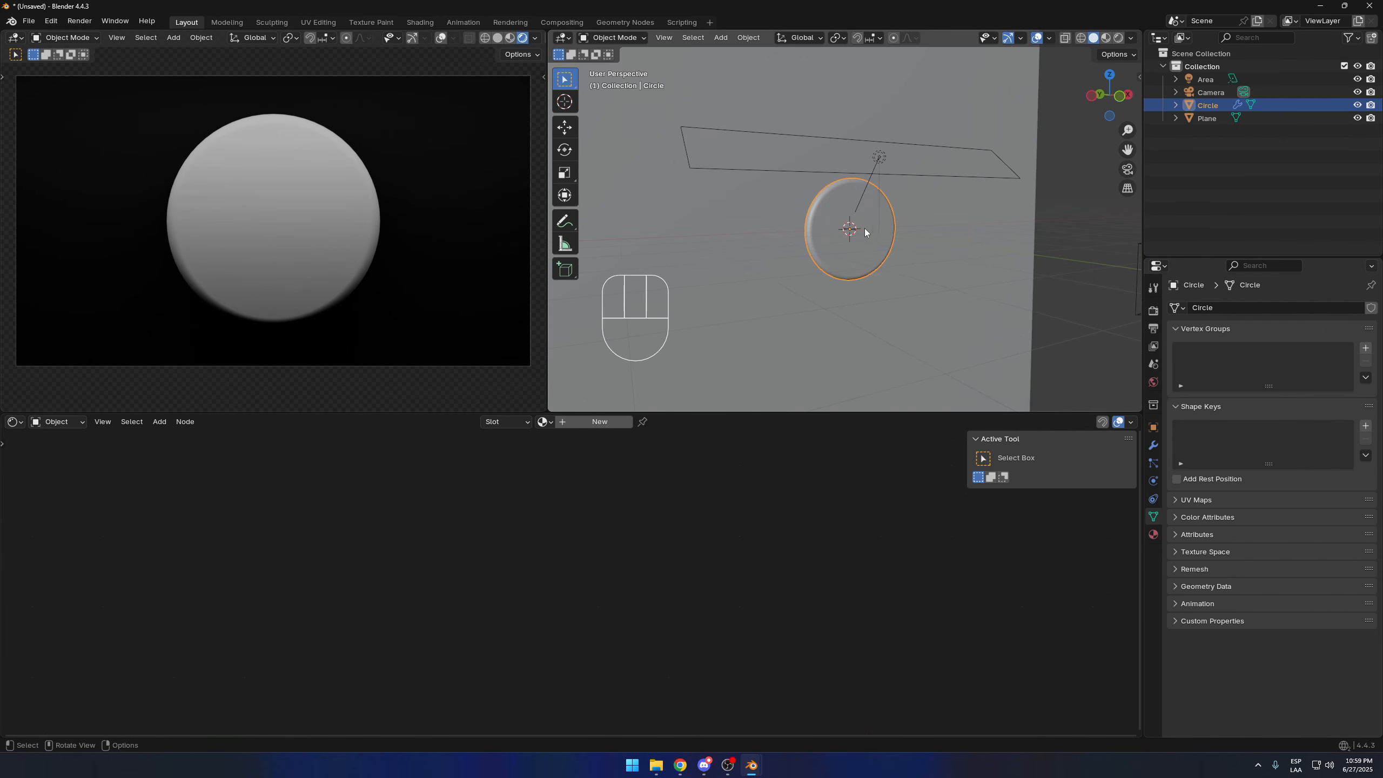
pyautogui.click(580, 424)
pyautogui.click(569, 424)
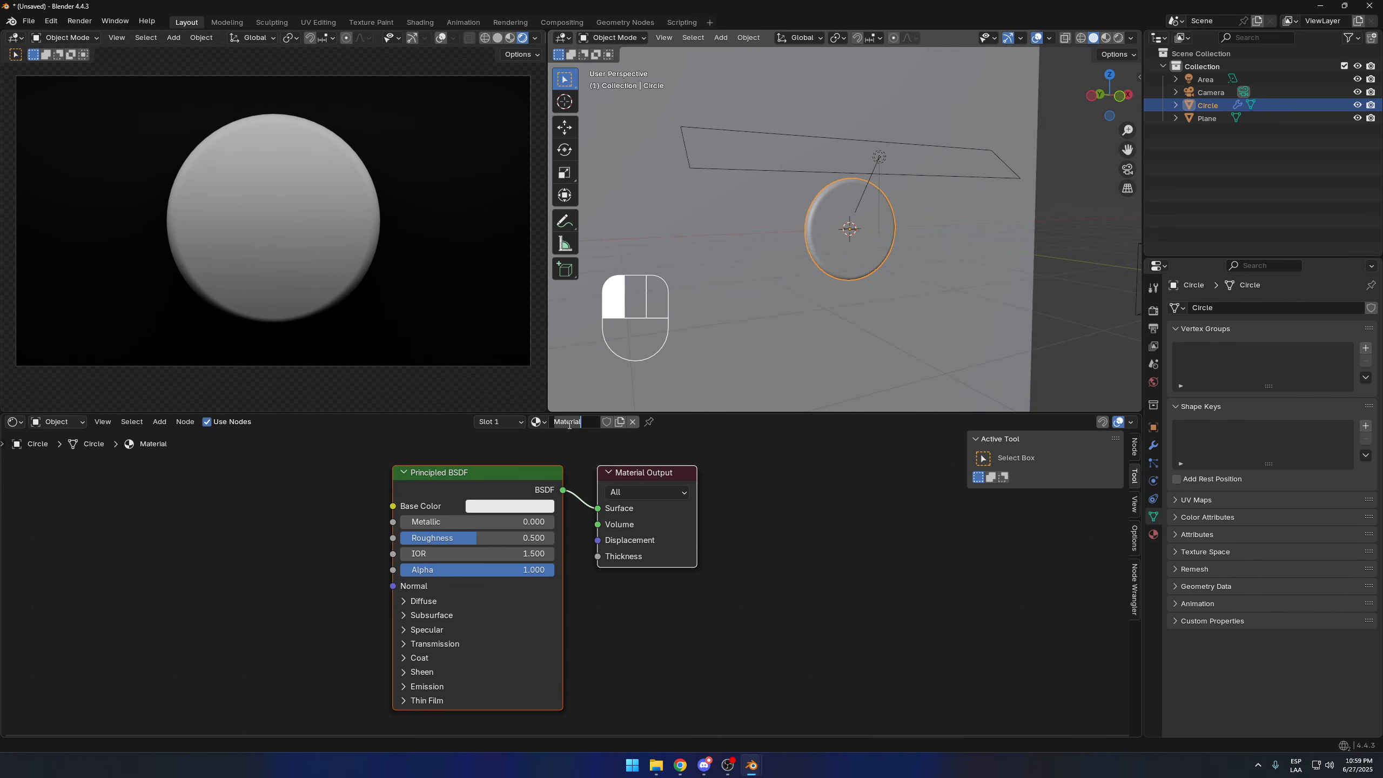
pyautogui.write('LiquidGlass')
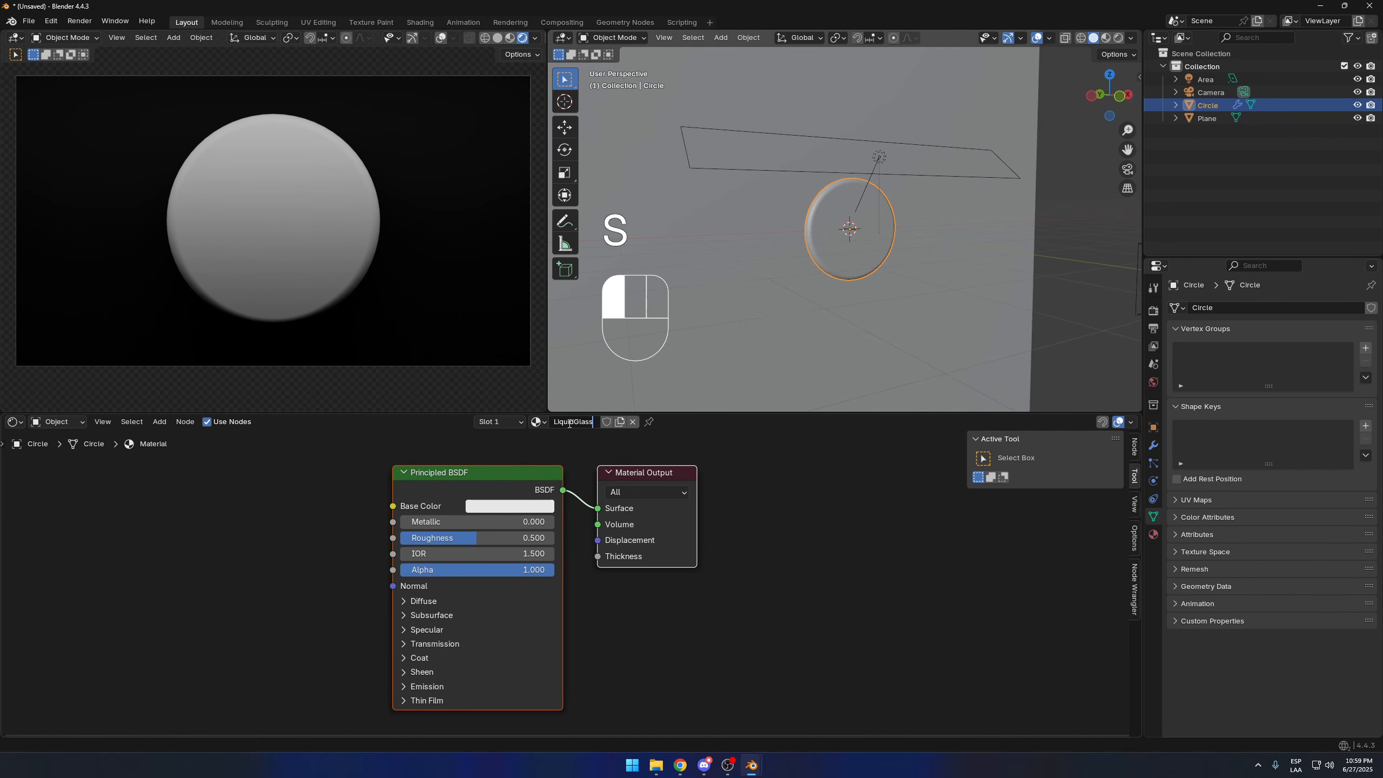
pyautogui.press('Return')
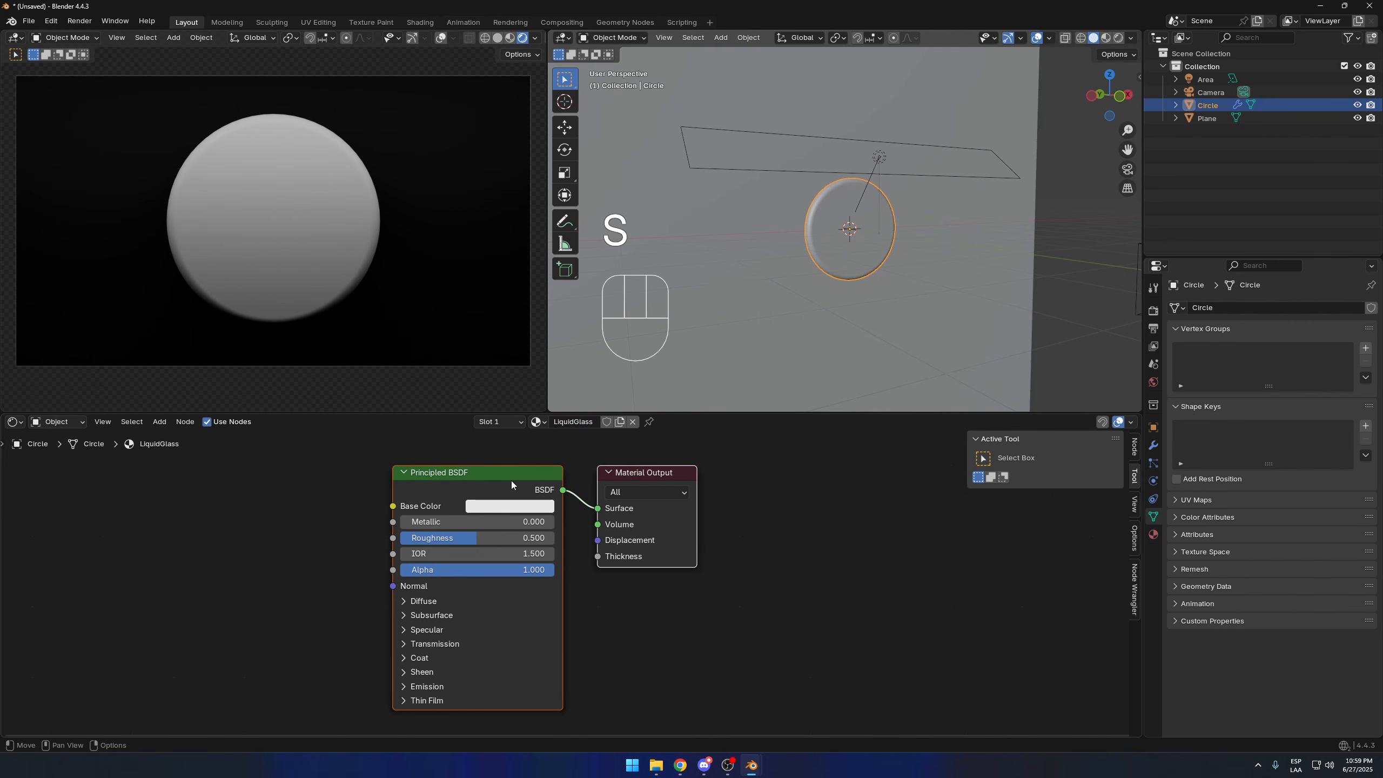
# Step: Replace the LiquidGlass material's Principled BSDF with a Glass BSDF connected to the Material Output's Surface input
pyautogui.press('Delete')
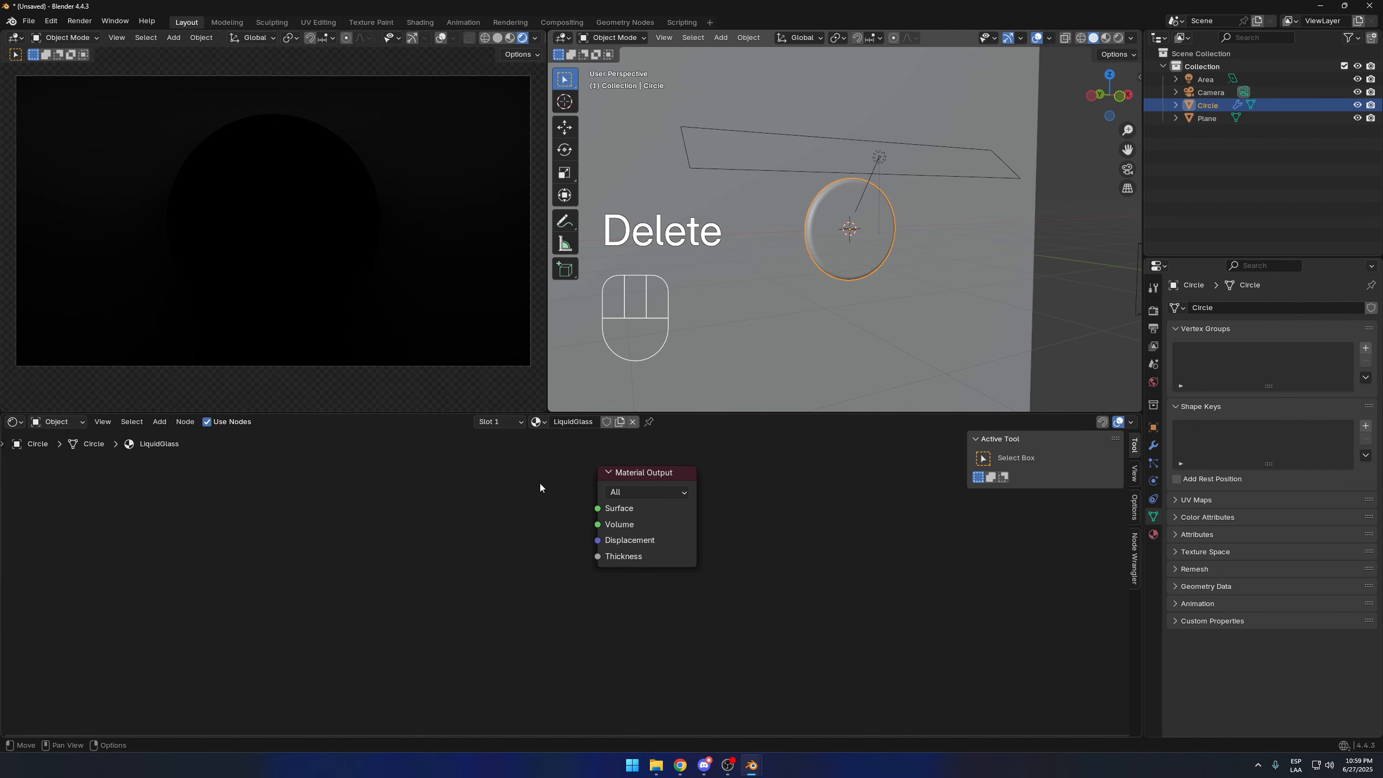
pyautogui.press('n')
pyautogui.click(551, 502)
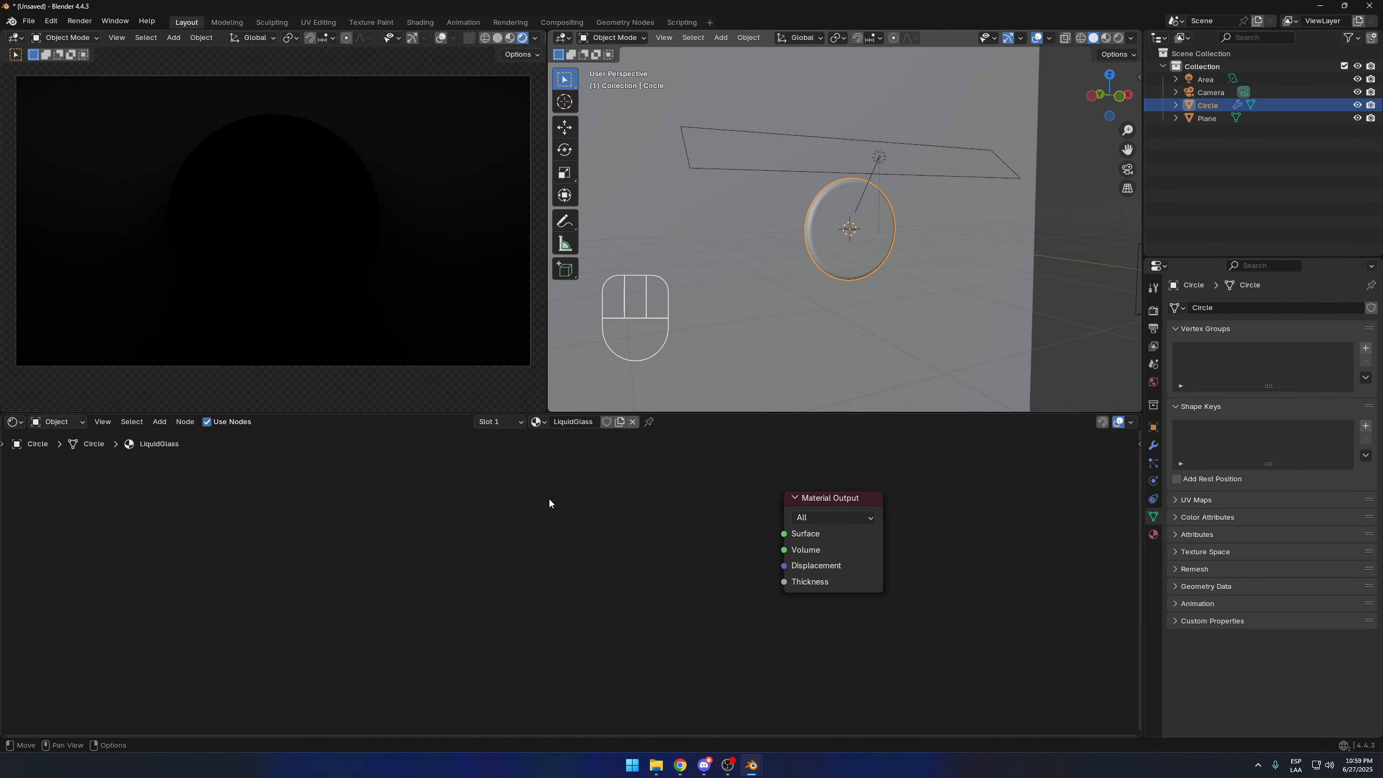
pyautogui.hotkey('shift', 'a')
pyautogui.write('glass')
pyautogui.press('Return')
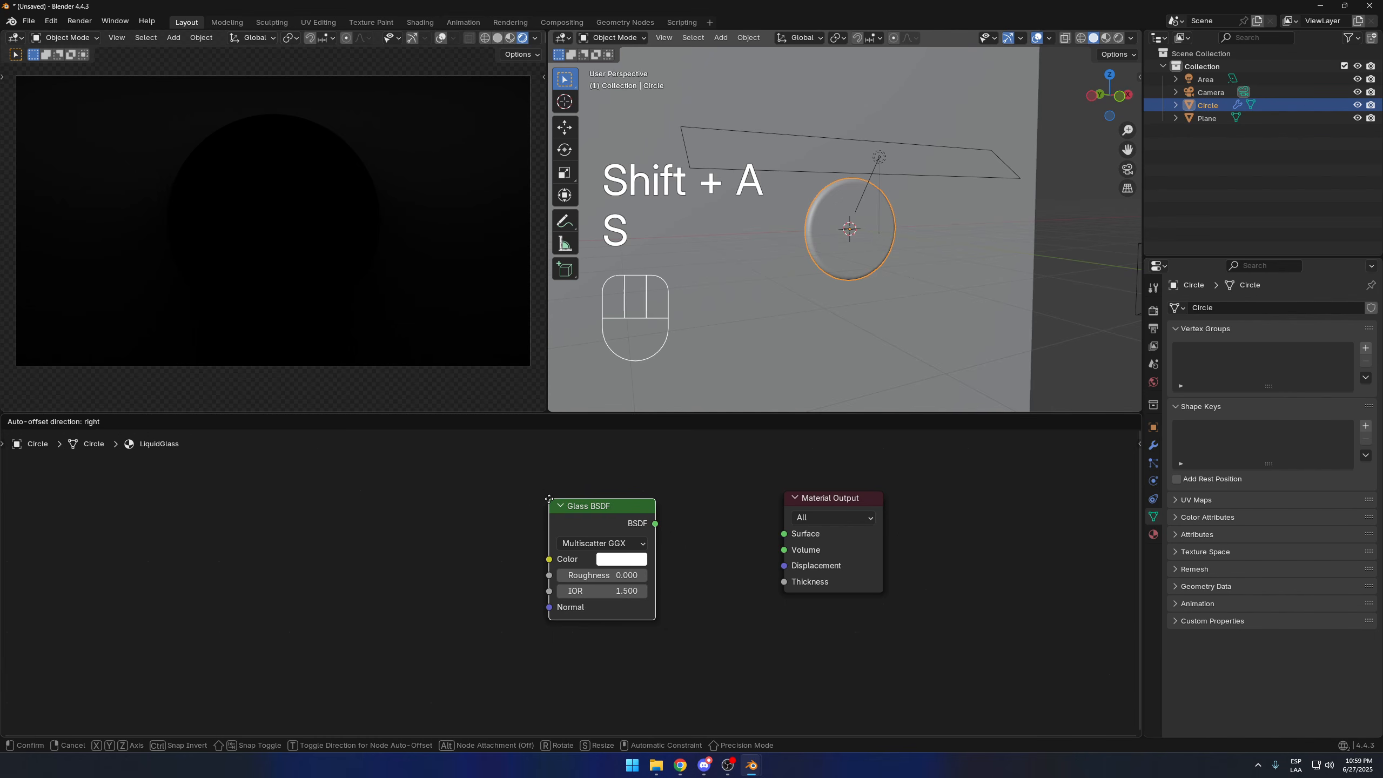
pyautogui.click(361, 489)
pyautogui.moveTo(470, 513); pyautogui.dragTo(783, 533)
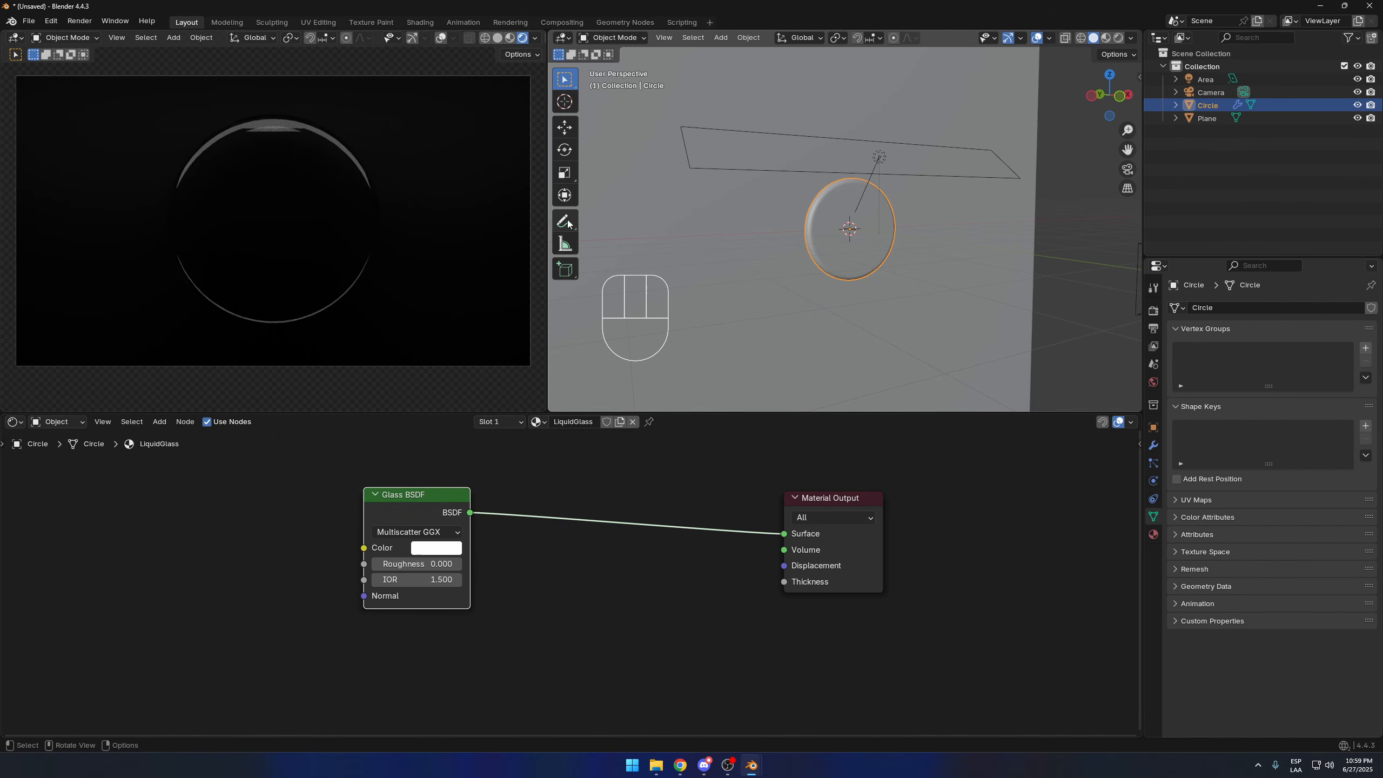
# Step: Set the power of the area light above the disc to 400 W
pyautogui.click(806, 176)
pyautogui.click(1299, 395)
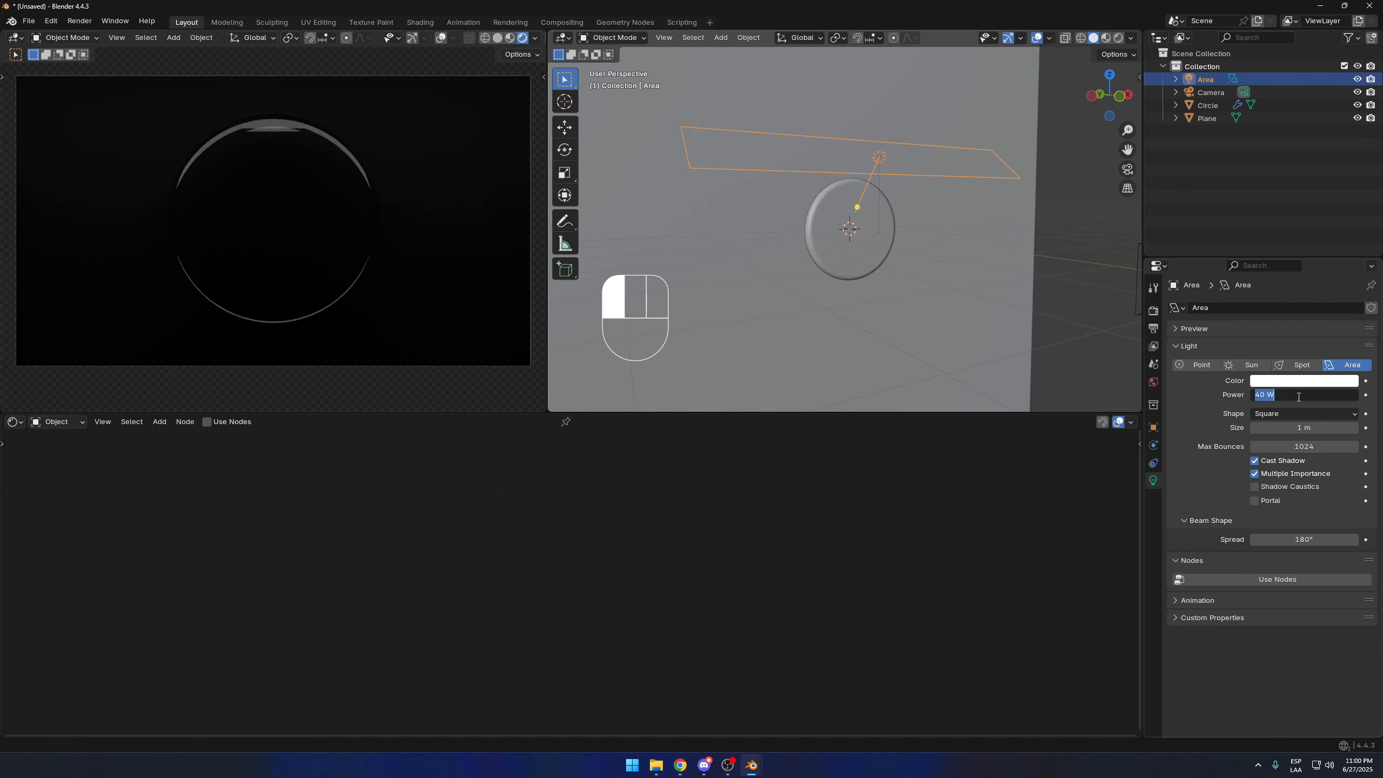
pyautogui.write('100')
pyautogui.press('Return')
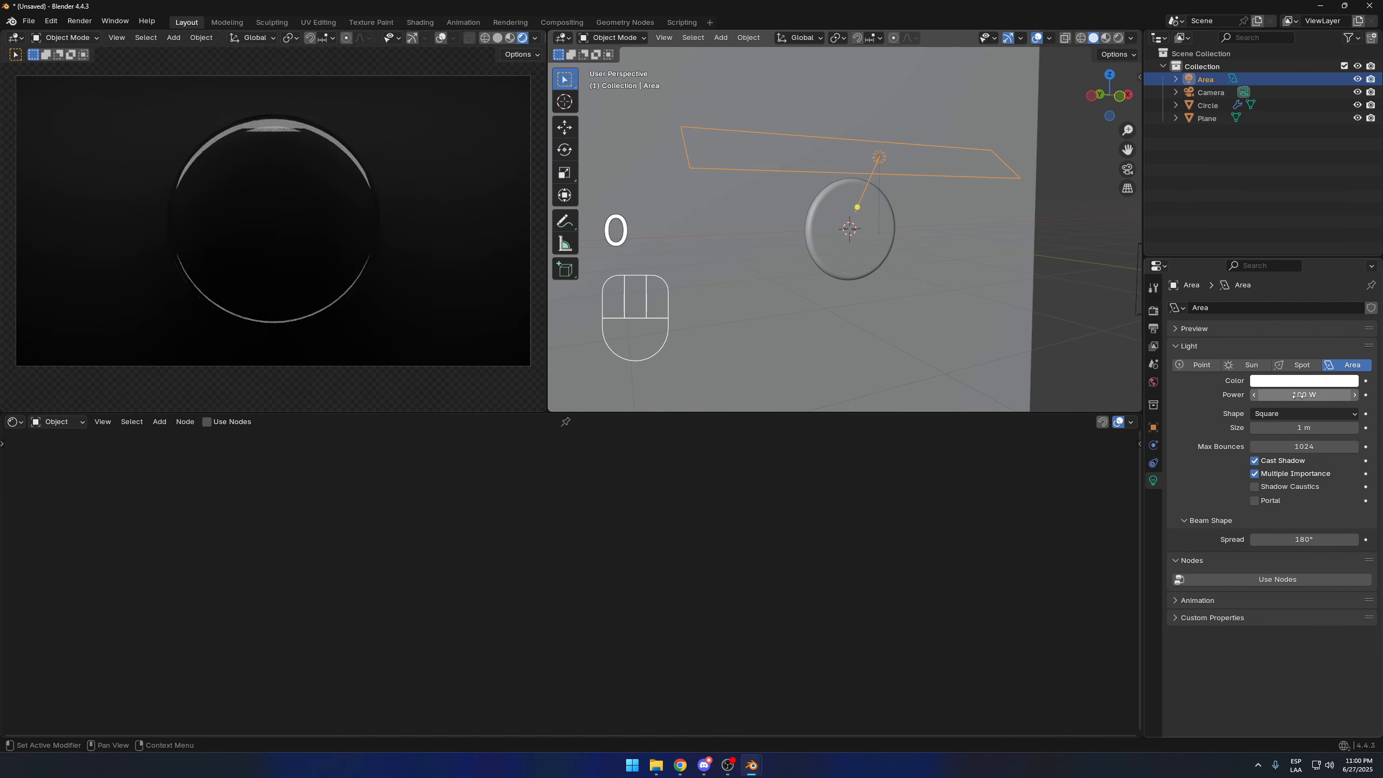
pyautogui.click(1288, 397)
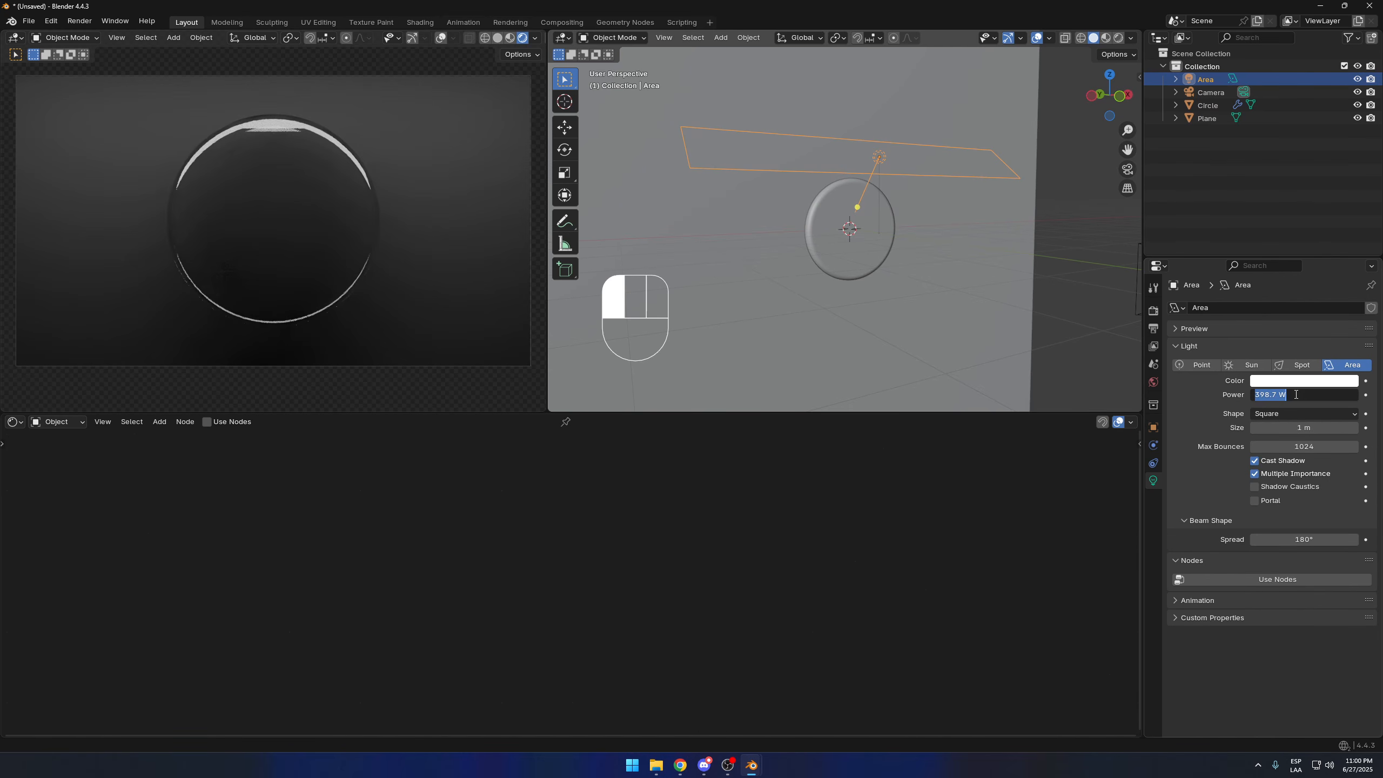
pyautogui.write('400')
pyautogui.press('Return')
# Step: Adjust the area light's height along Z with successive moves of about 0.21 m, -0.66 m and 0.58 m
pyautogui.press('g')
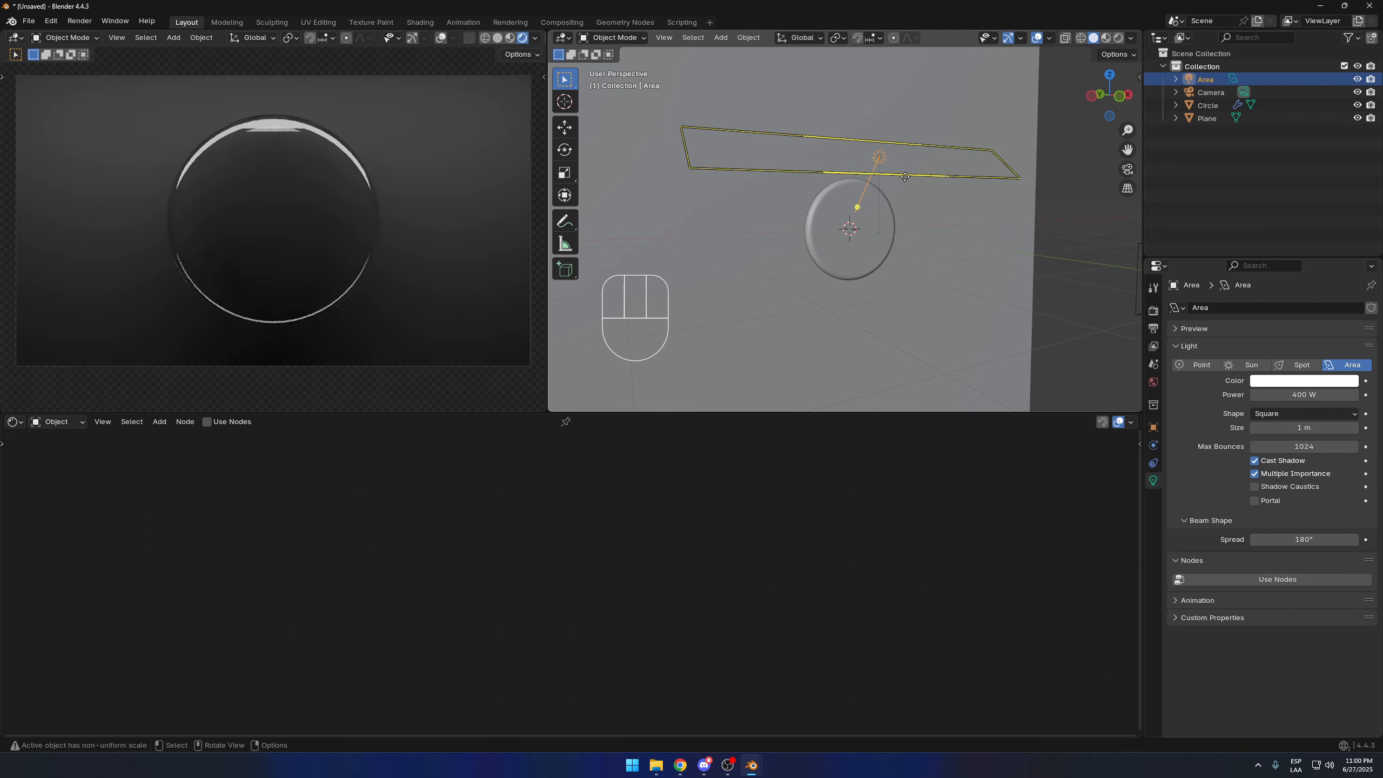
pyautogui.press('z')
pyautogui.click(904, 168)
pyautogui.scroll(3, 282, 103)
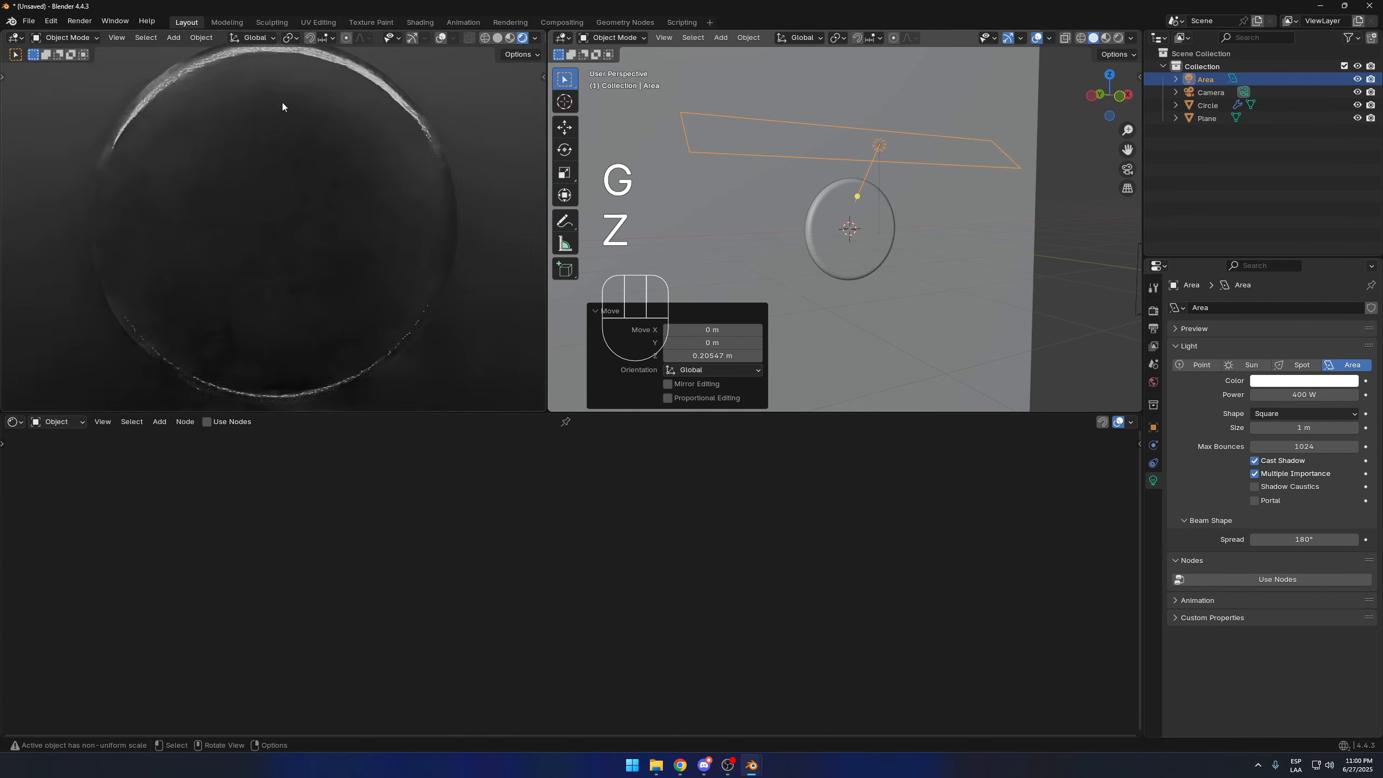
pyautogui.press('g')
pyautogui.press('z')
pyautogui.click(861, 190)
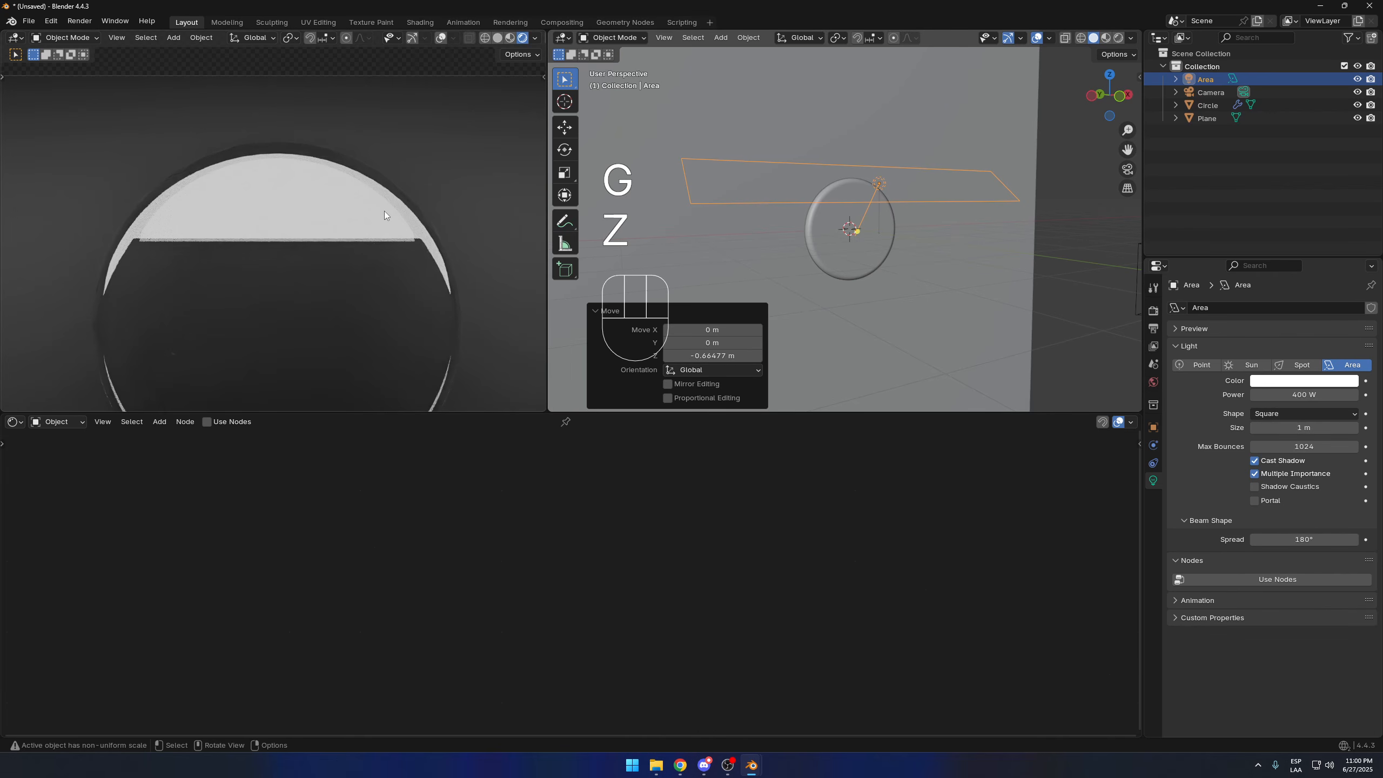
pyautogui.press('g')
pyautogui.press('z')
pyautogui.click(368, 93)
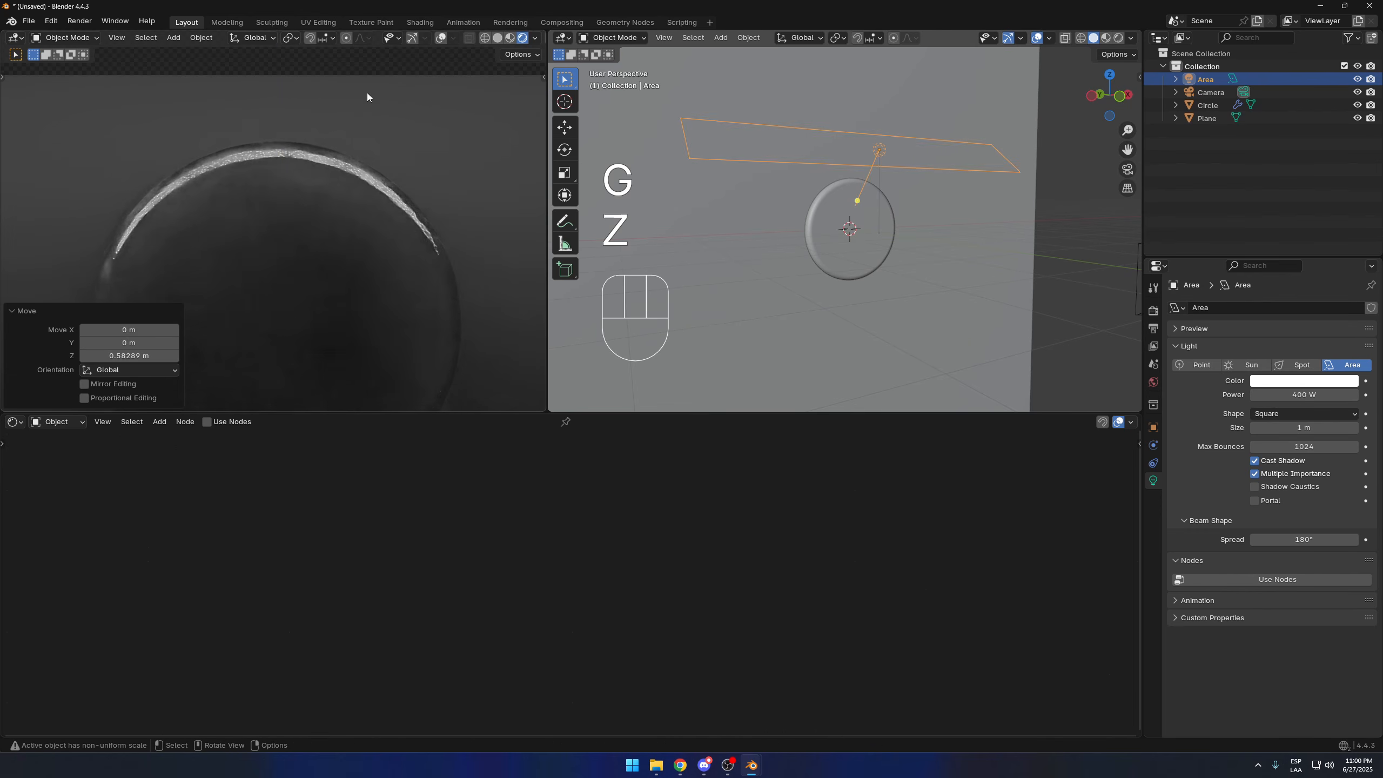
pyautogui.scroll(-3, 399, 203)
# Step: Set the roughness of the disc's Glass BSDF to 0.1
pyautogui.click(370, 182)
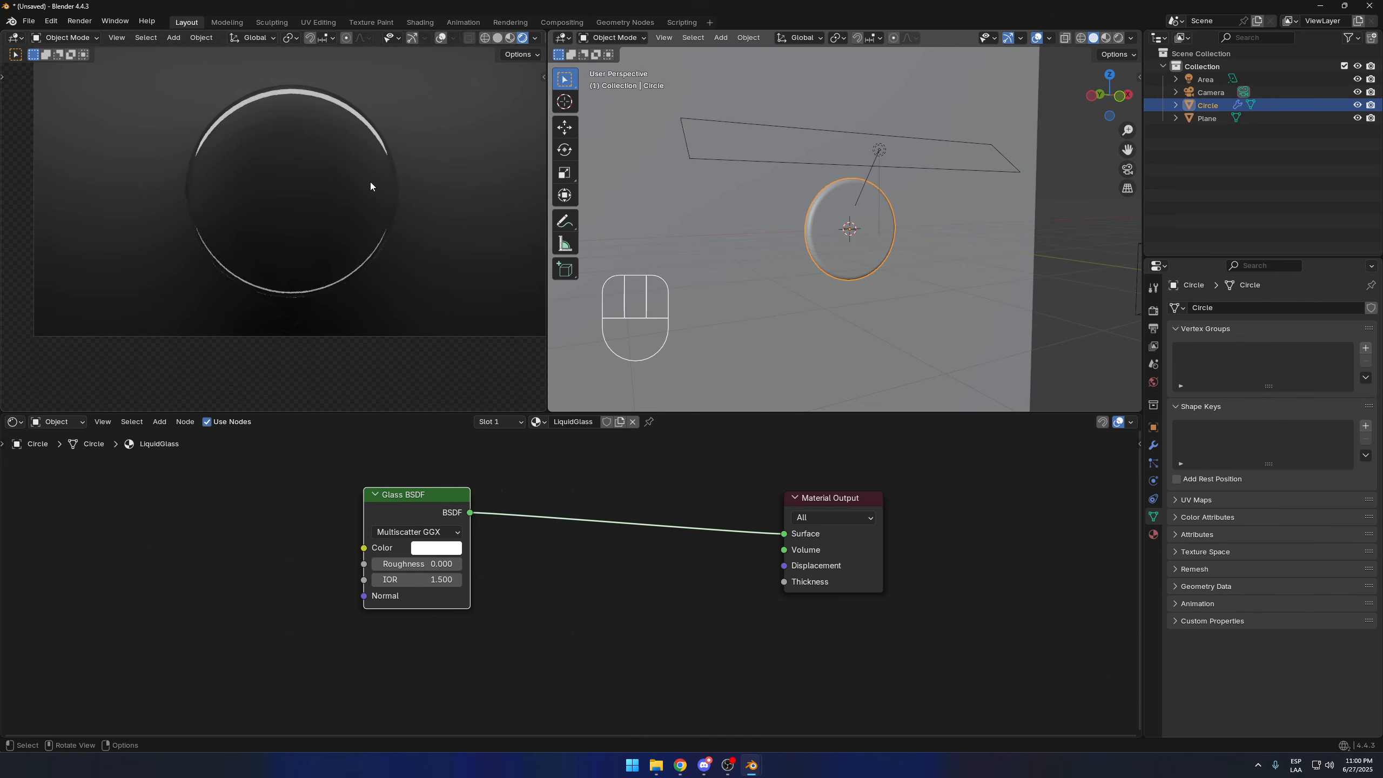
pyautogui.moveTo(604, 468); pyautogui.dragTo(659, 478, button='middle')
pyautogui.scroll(2, 623, 476)
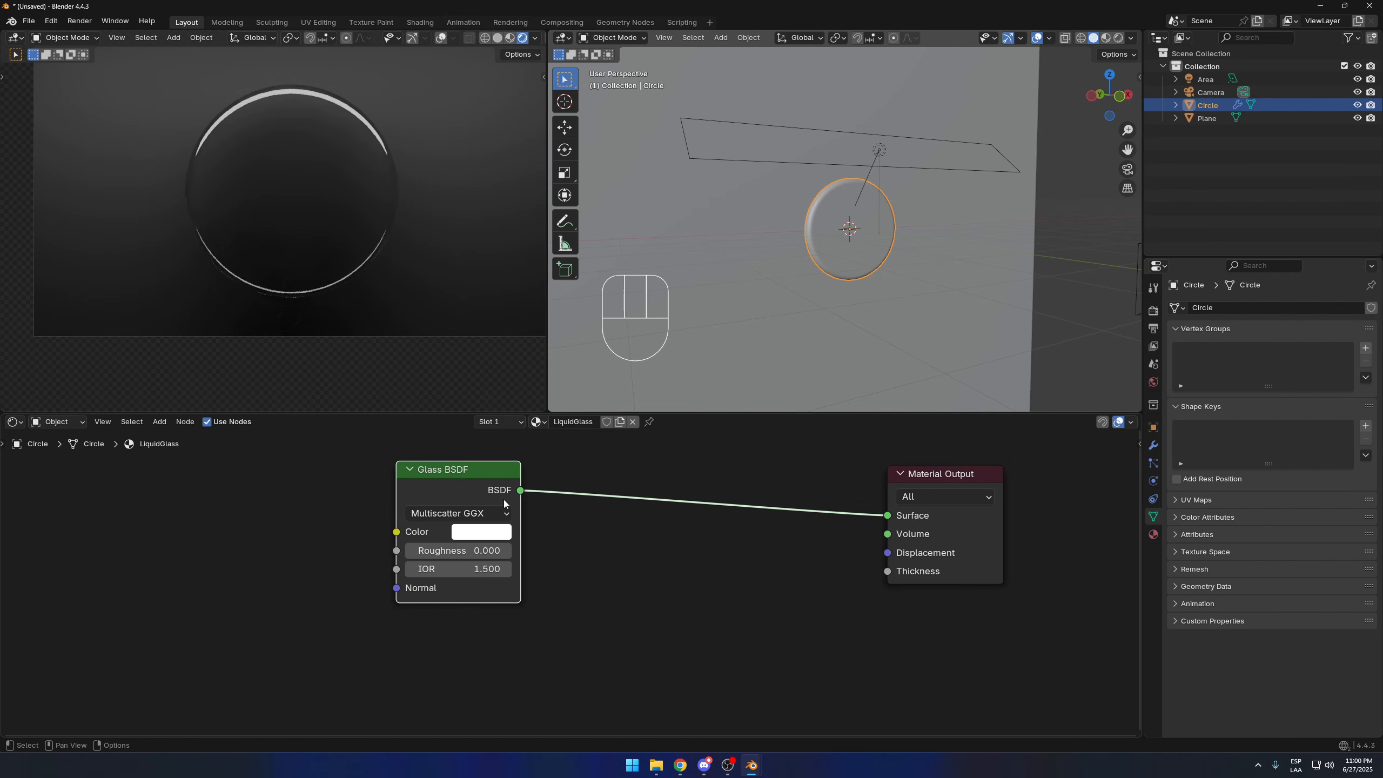
pyautogui.moveTo(554, 518); pyautogui.dragTo(623, 540, button='middle')
pyautogui.scroll(3, 595, 536)
pyautogui.scroll(1, 623, 540)
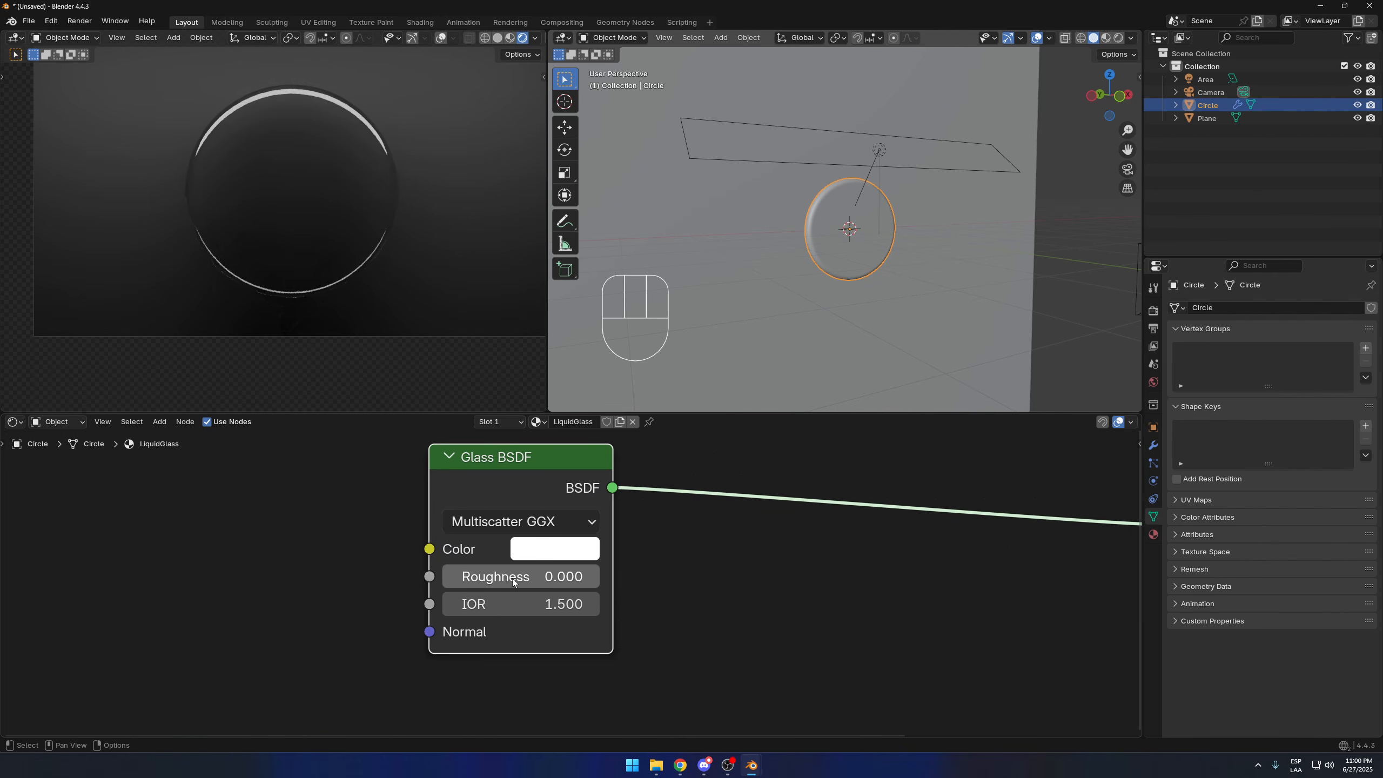
pyautogui.moveTo(540, 576); pyautogui.dragTo(614, 577)
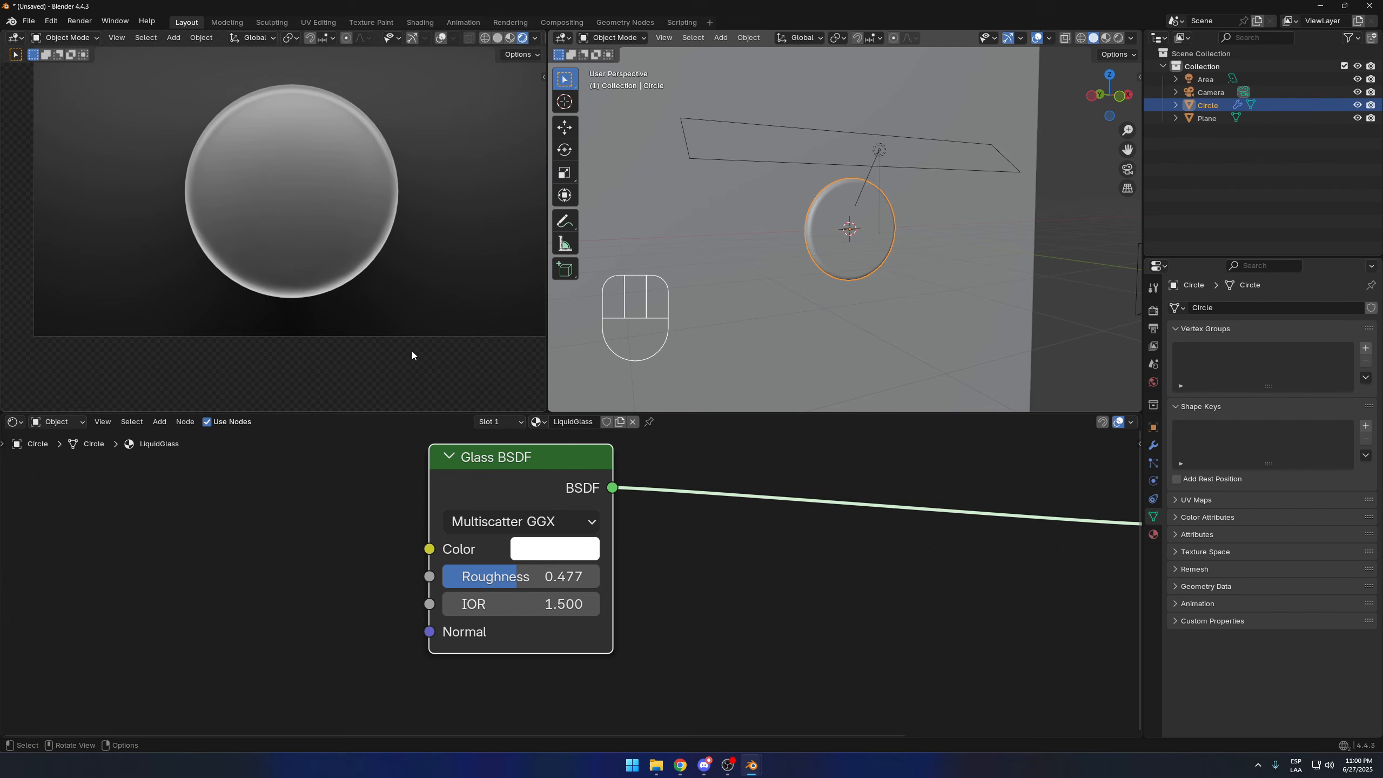
pyautogui.click(552, 577)
pyautogui.write('.1')
pyautogui.press('Return')
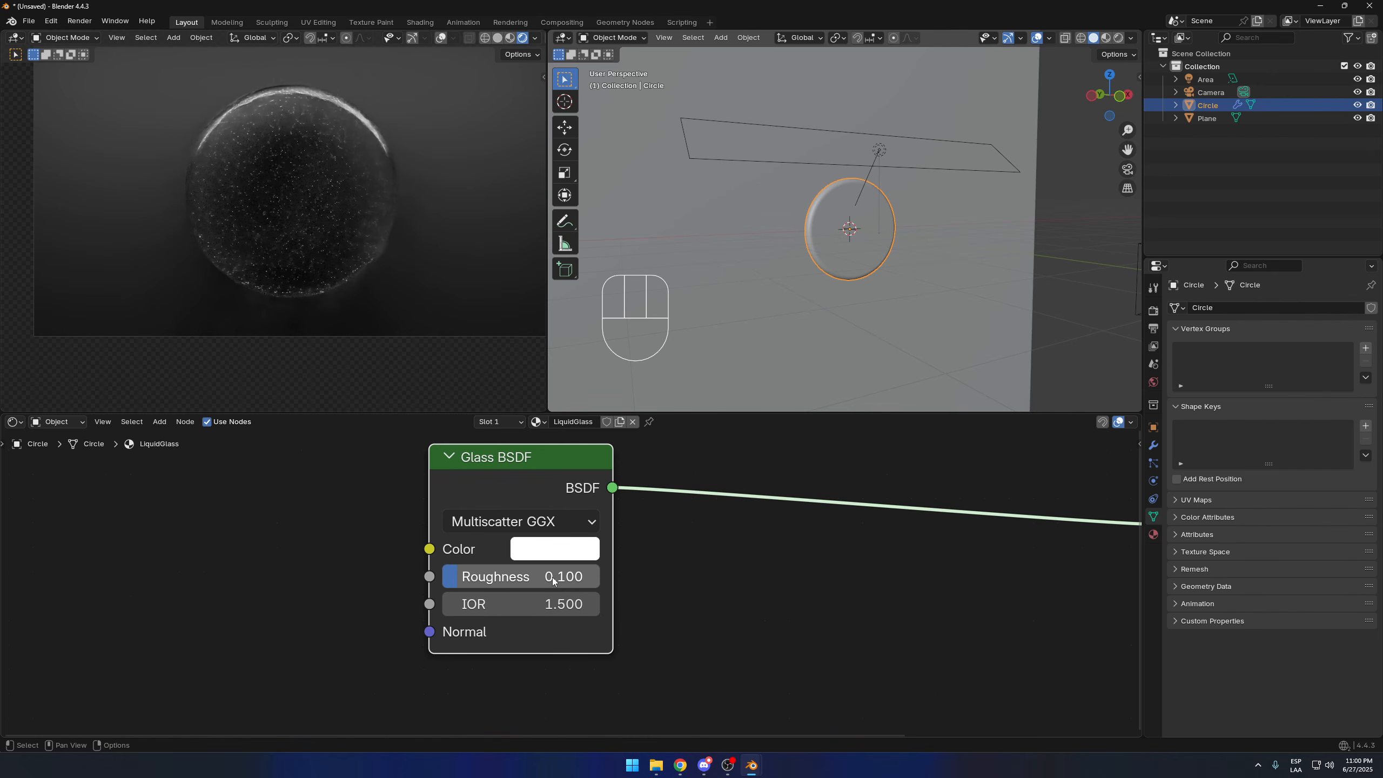
# Step: Duplicate the Glass BSDF node and place the copy directly below the original
pyautogui.scroll(-2, 543, 564)
pyautogui.hotkey('shift', 'd')
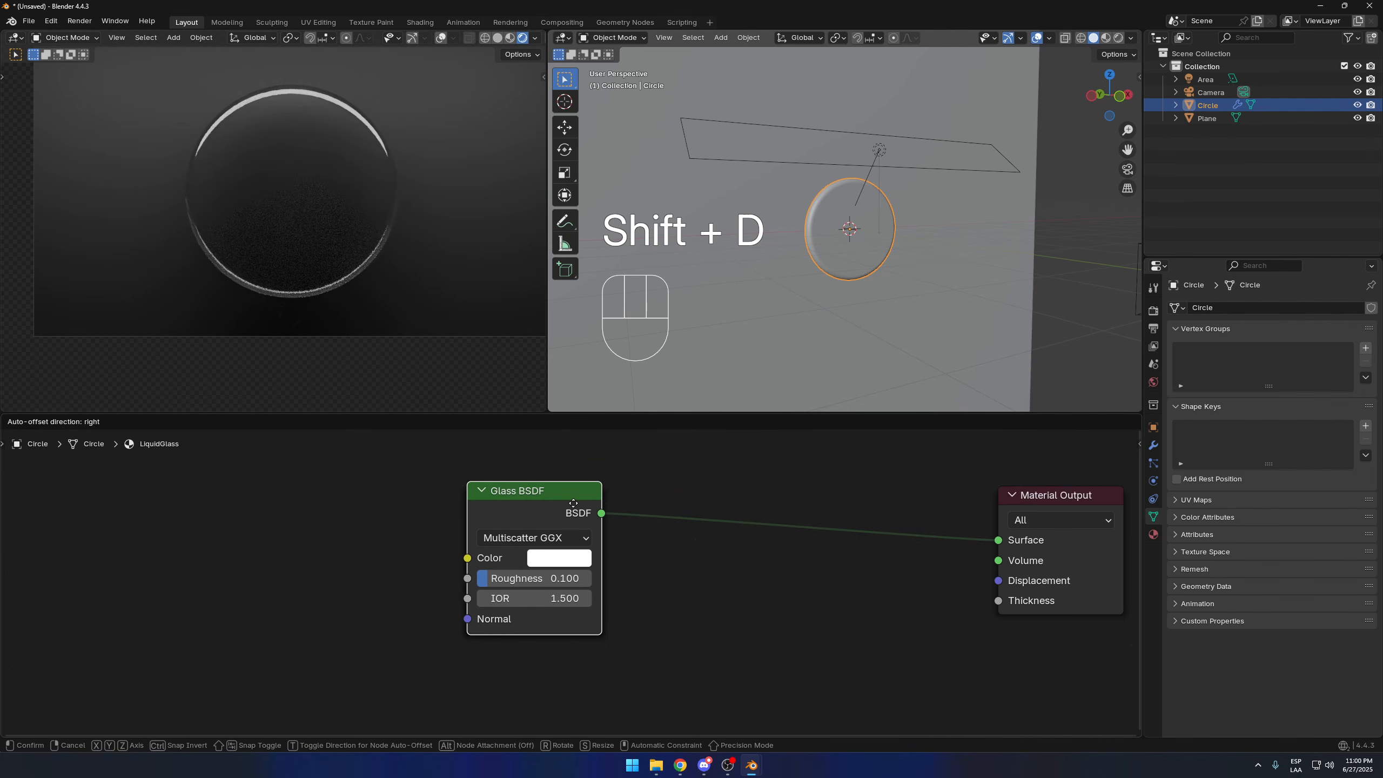
pyautogui.press('y')
pyautogui.click(597, 667)
# Step: Add a Mix Shader before the Material Output and feed both Glass BSDF nodes into its two Shader inputs
pyautogui.scroll(-2, 645, 583)
pyautogui.hotkey('shift', 'a')
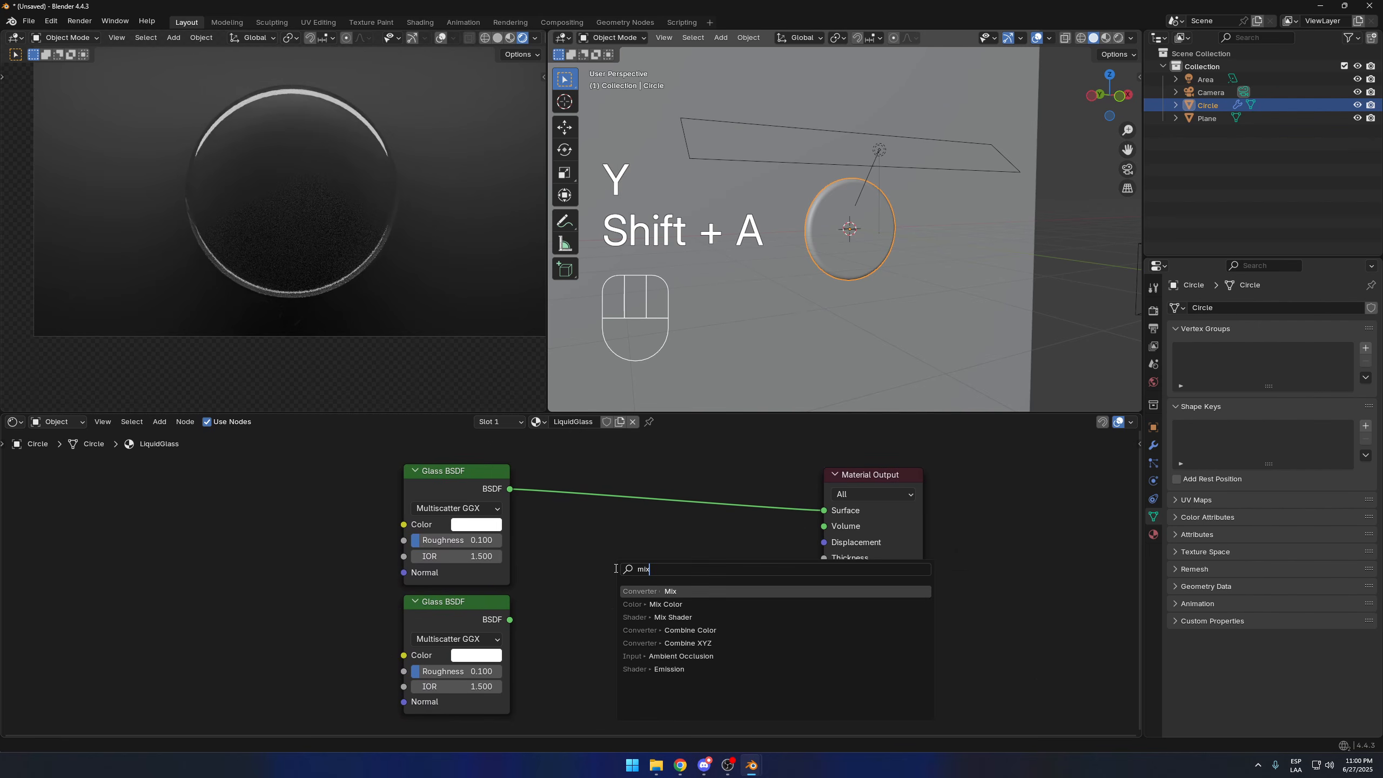
pyautogui.write('mix shad')
pyautogui.press('Return')
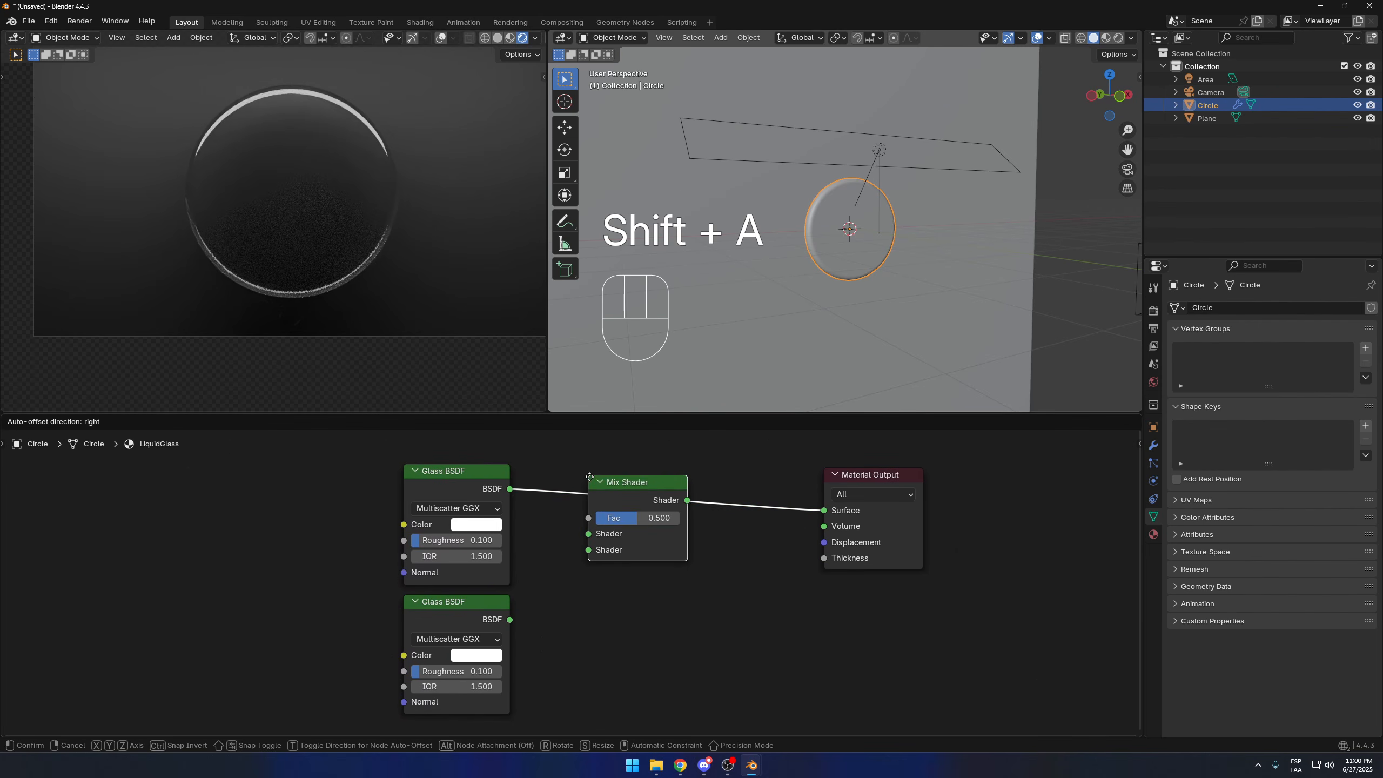
pyautogui.click(593, 484)
pyautogui.moveTo(511, 619); pyautogui.dragTo(593, 555)
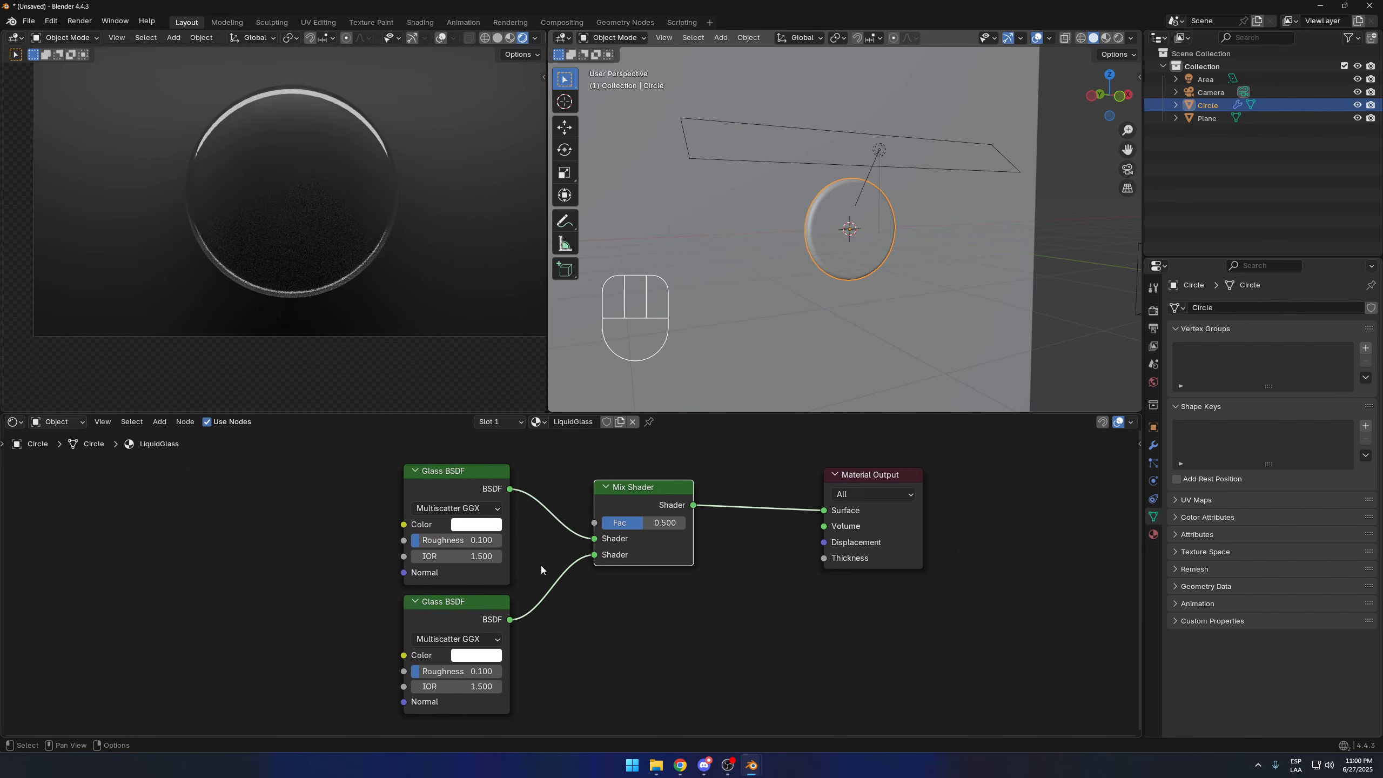
# Step: Add a Layer Weight node above the glass shaders and connect its Facing output to the Mix Shader's Fac
pyautogui.moveTo(359, 500); pyautogui.dragTo(365, 513, button='middle')
pyautogui.hotkey('shift', 'a')
pyautogui.write('layer')
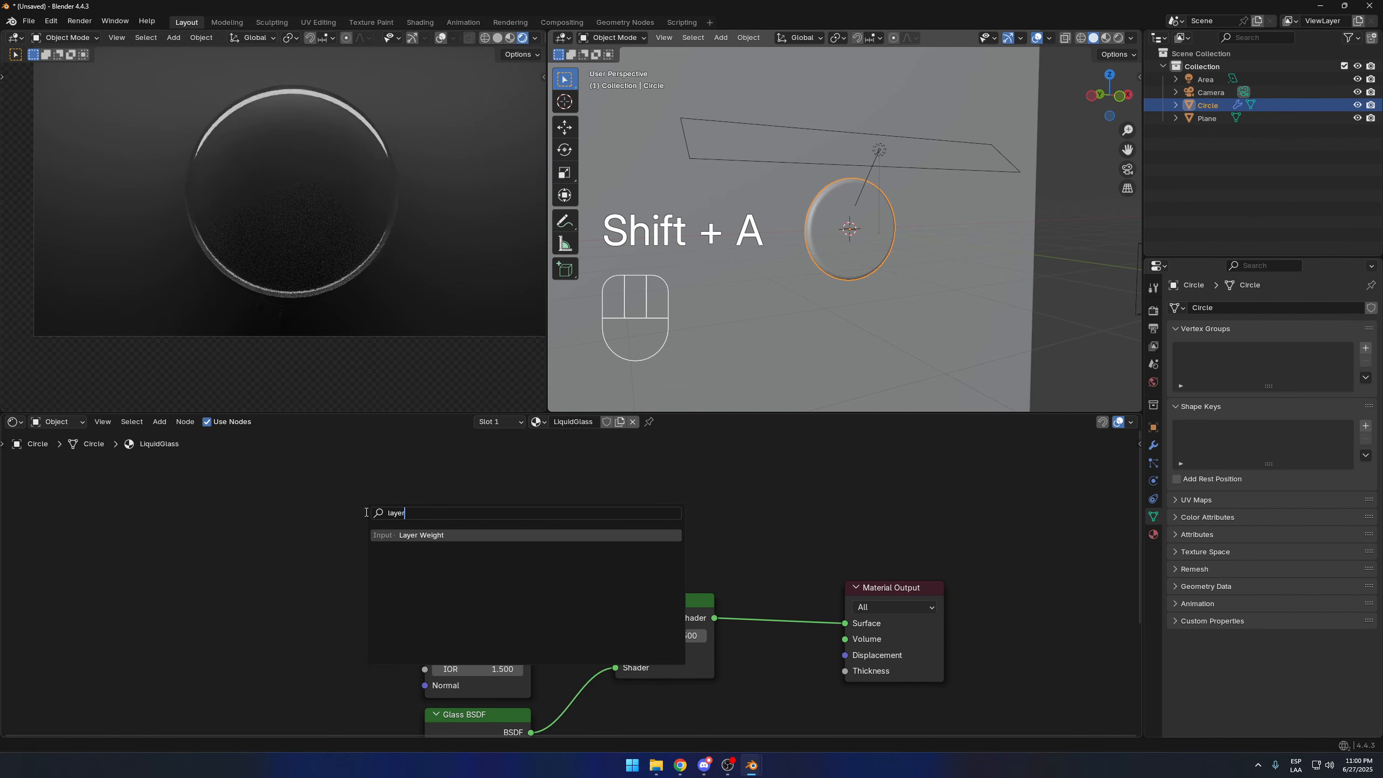
pyautogui.press('Return')
pyautogui.click(456, 506)
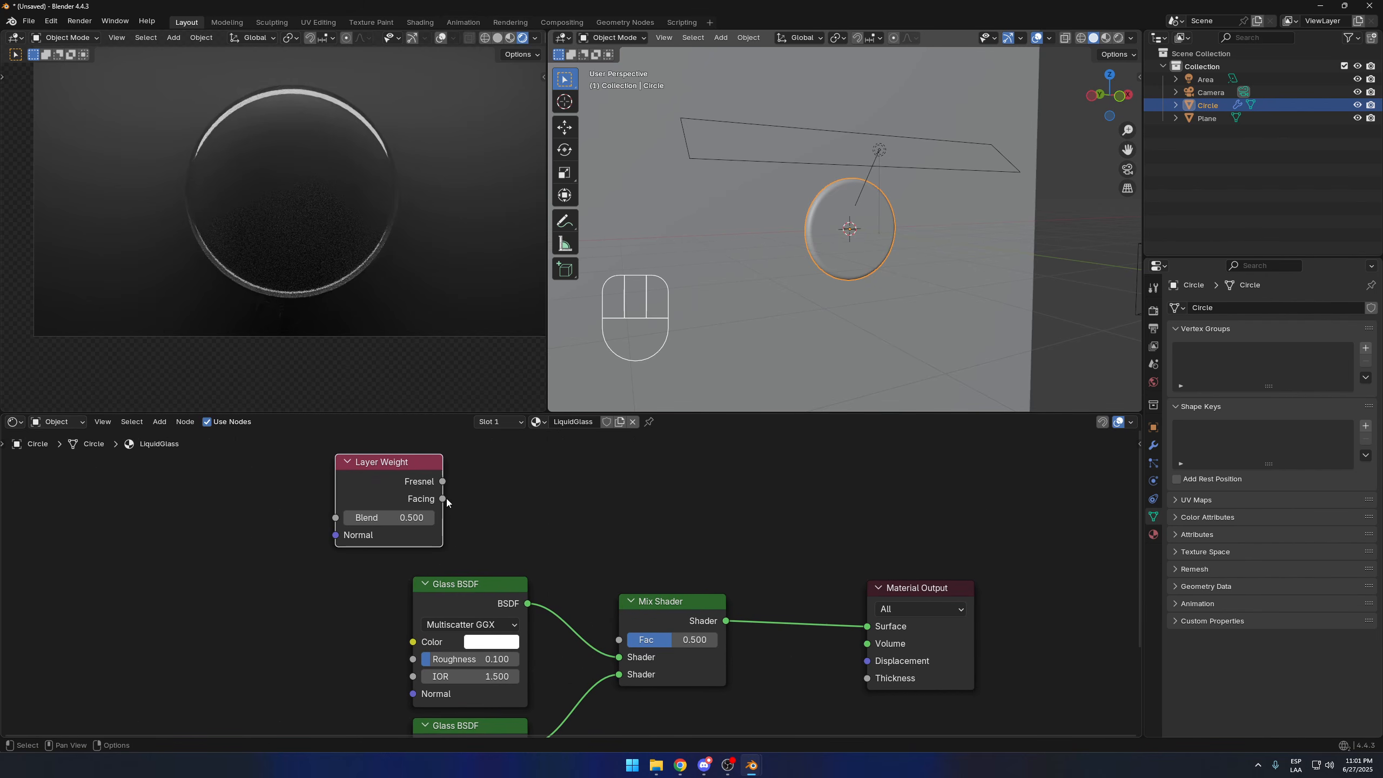
pyautogui.moveTo(446, 501); pyautogui.dragTo(626, 640)
pyautogui.moveTo(419, 463); pyautogui.dragTo(377, 457)
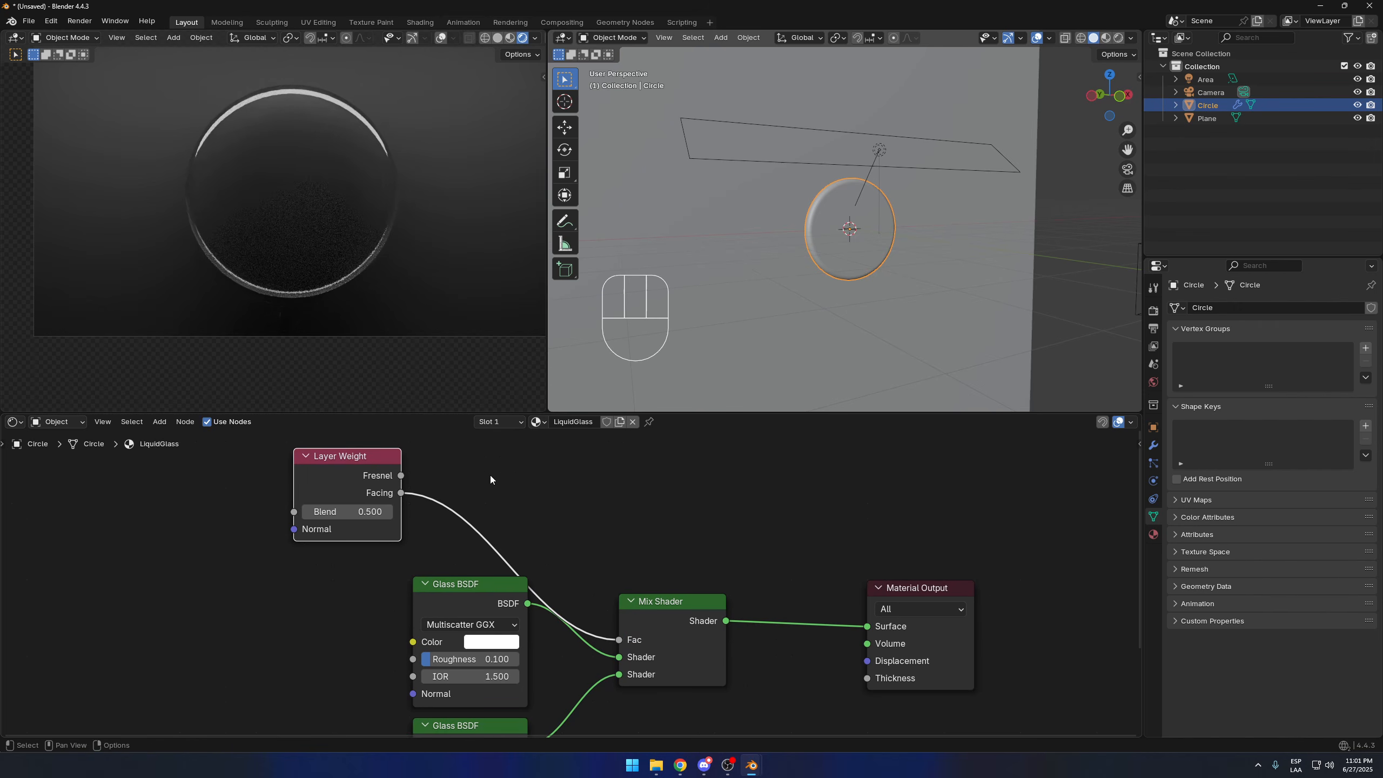
# Step: Insert a Color Ramp between the Layer Weight's Facing output and the Mix Shader's Fac input
pyautogui.click(490, 475)
pyautogui.click(551, 527)
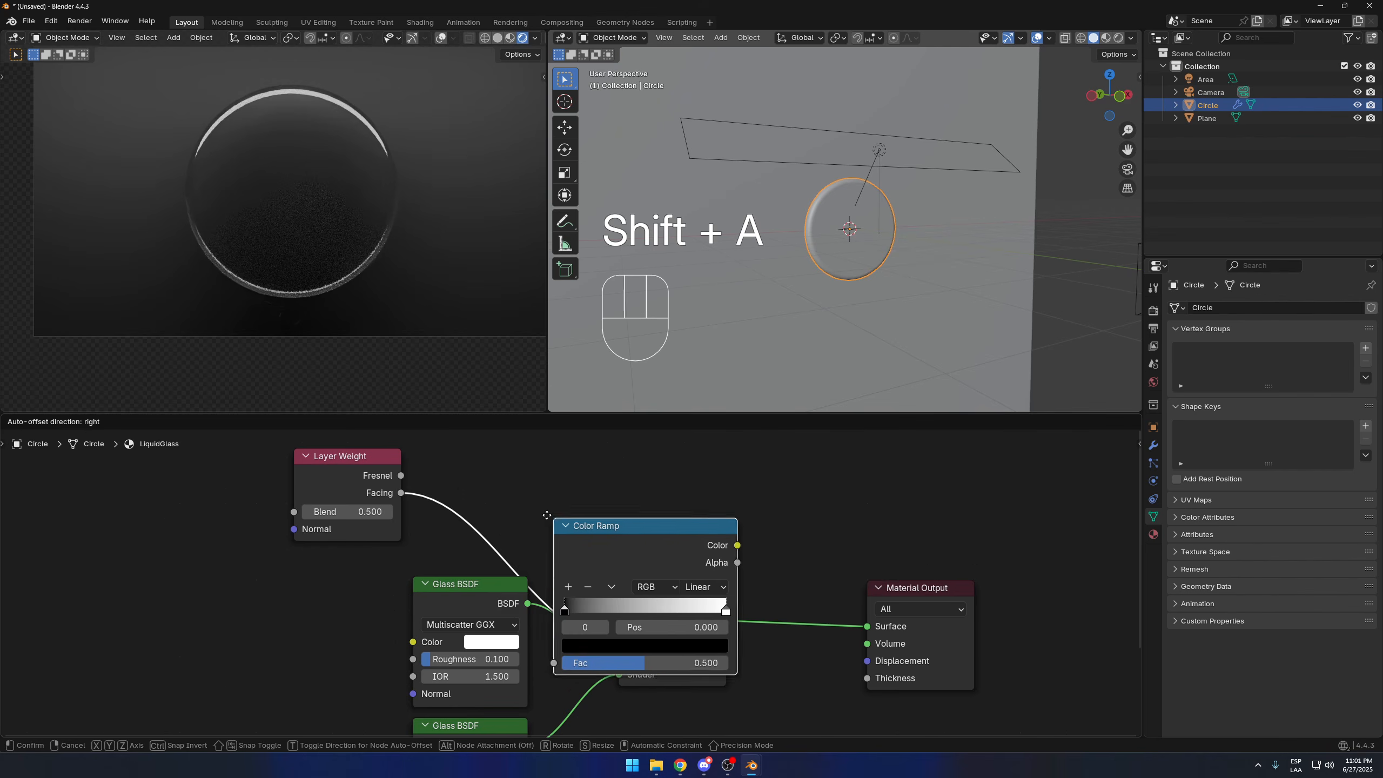
pyautogui.click(457, 437)
pyautogui.scroll(-5, 539, 496)
pyautogui.moveTo(546, 500); pyautogui.dragTo(525, 496)
# Step: Rearrange the shader nodes so both Glass BSDFs sit below the Color Ramp and the Mix Shader stands clear of them
pyautogui.click(517, 607)
pyautogui.keyDown('shift'); pyautogui.moveTo(521, 585); pyautogui.dragTo(535, 554, button='middle'); pyautogui.keyUp('shift')
pyautogui.keyDown('shift'); pyautogui.click(488, 627); pyautogui.keyUp('shift')
pyautogui.press('g')
pyautogui.keyDown('ctrl'); pyautogui.click(496, 627); pyautogui.keyUp('ctrl')
pyautogui.click(557, 521)
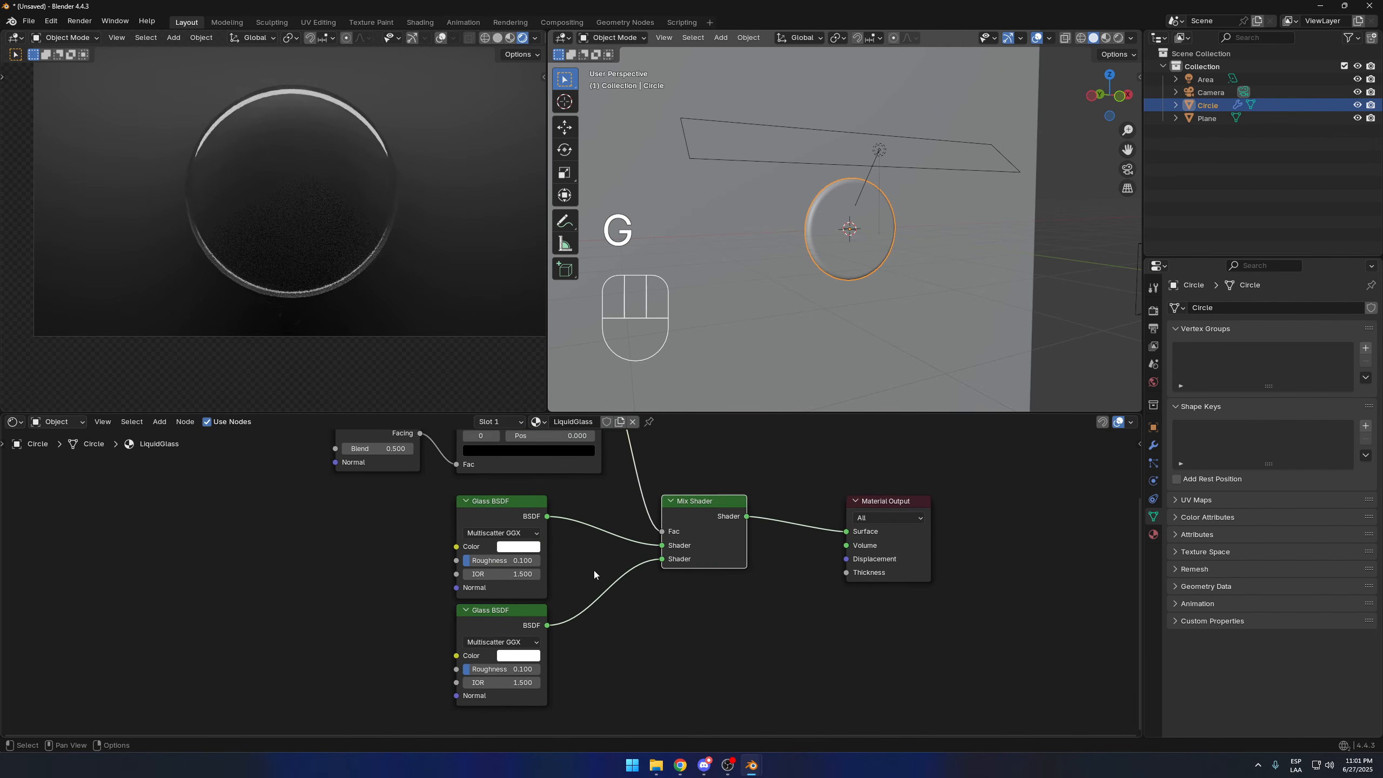
# Step: Color the upper Glass BSDF red and the lower Glass BSDF blue
pyautogui.moveTo(596, 573); pyautogui.dragTo(619, 579, button='middle')
pyautogui.scroll(2, 581, 556)
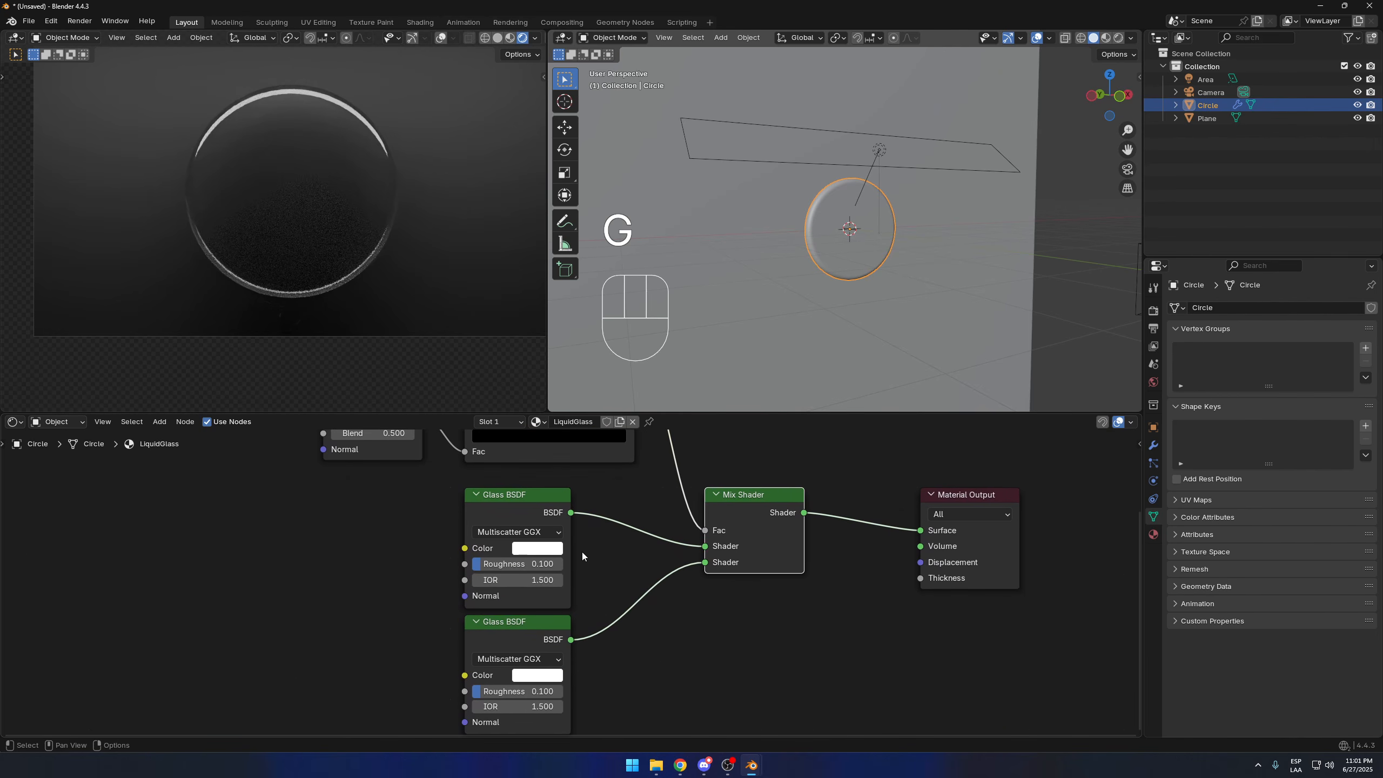
pyautogui.click(537, 548)
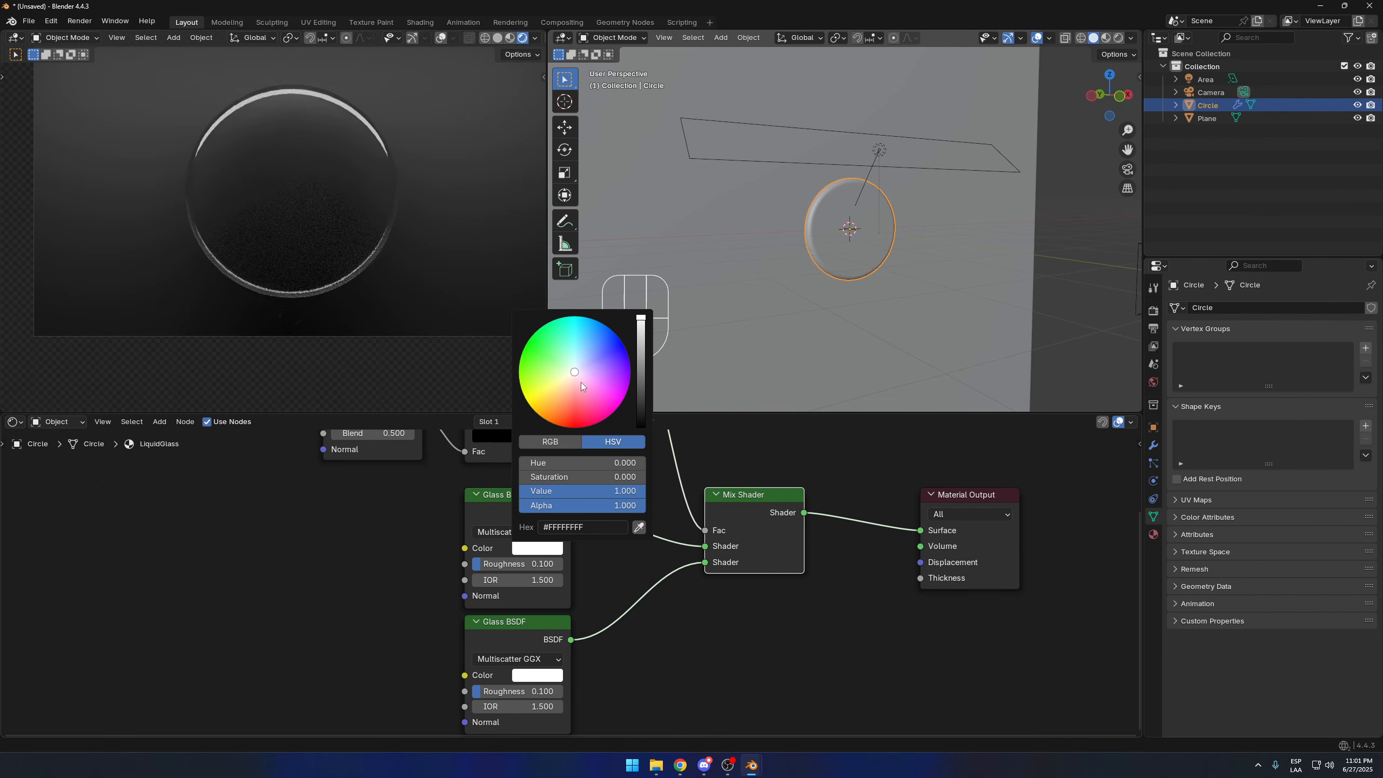
pyautogui.moveTo(581, 386); pyautogui.dragTo(575, 432)
pyautogui.click(544, 675)
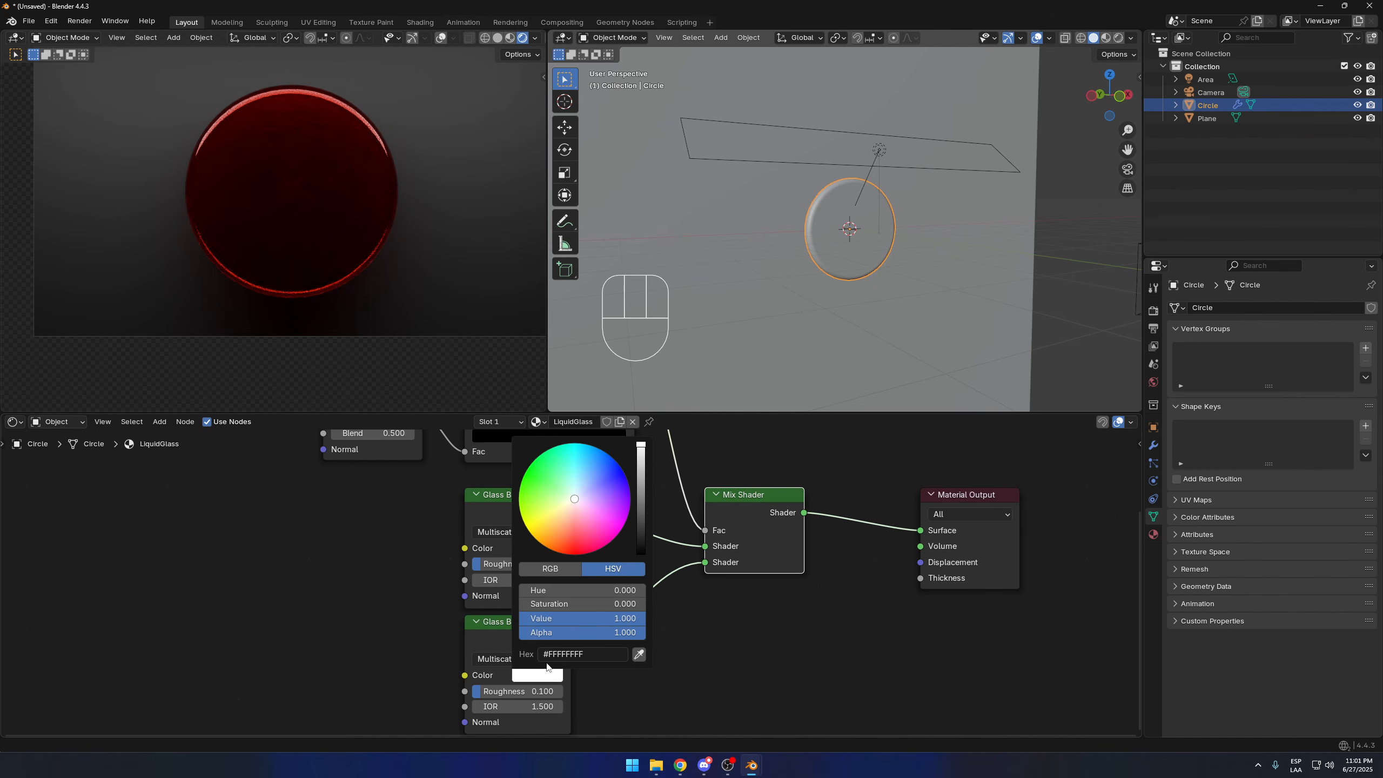
pyautogui.click(601, 450)
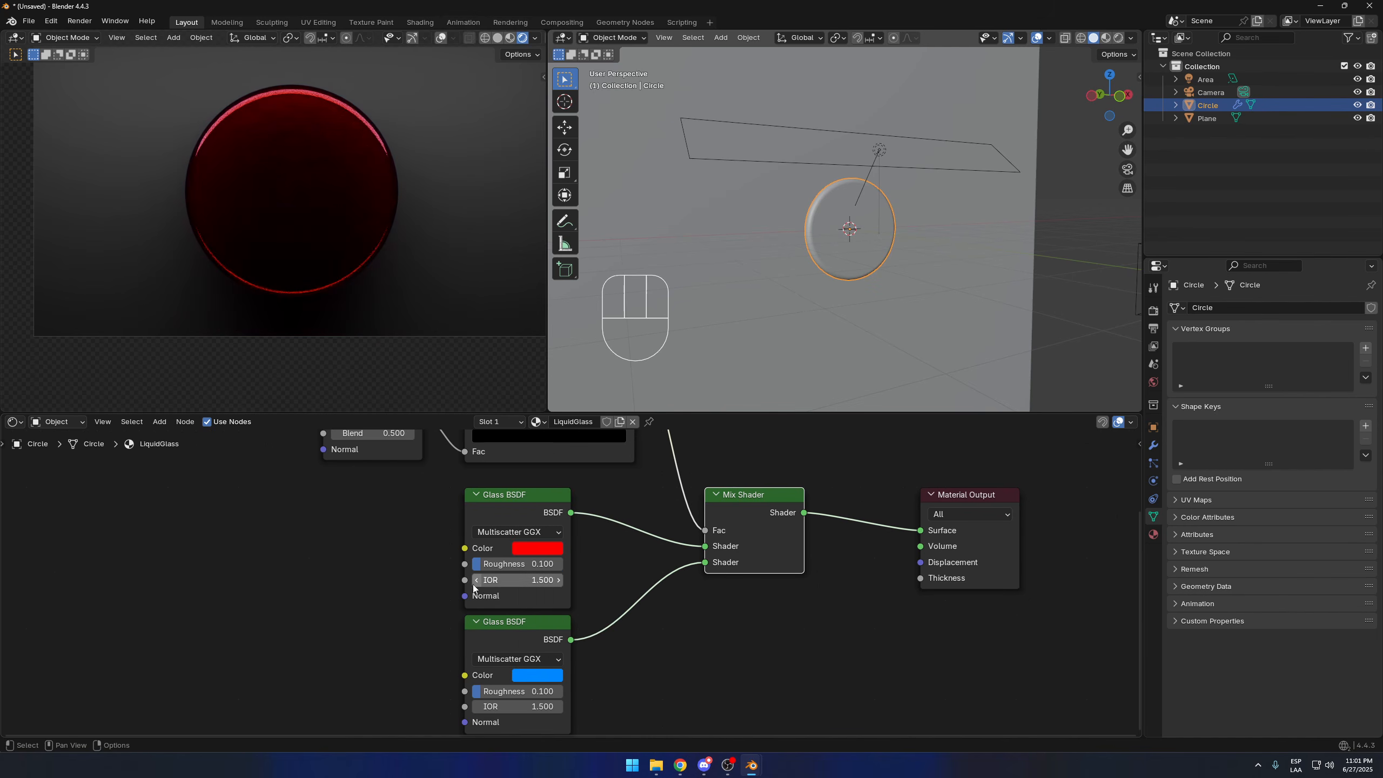
# Step: Set the Layer Weight node's Blend to 0.7
pyautogui.moveTo(408, 487); pyautogui.dragTo(452, 624, button='middle')
pyautogui.scroll(2, 452, 624)
pyautogui.click(374, 523)
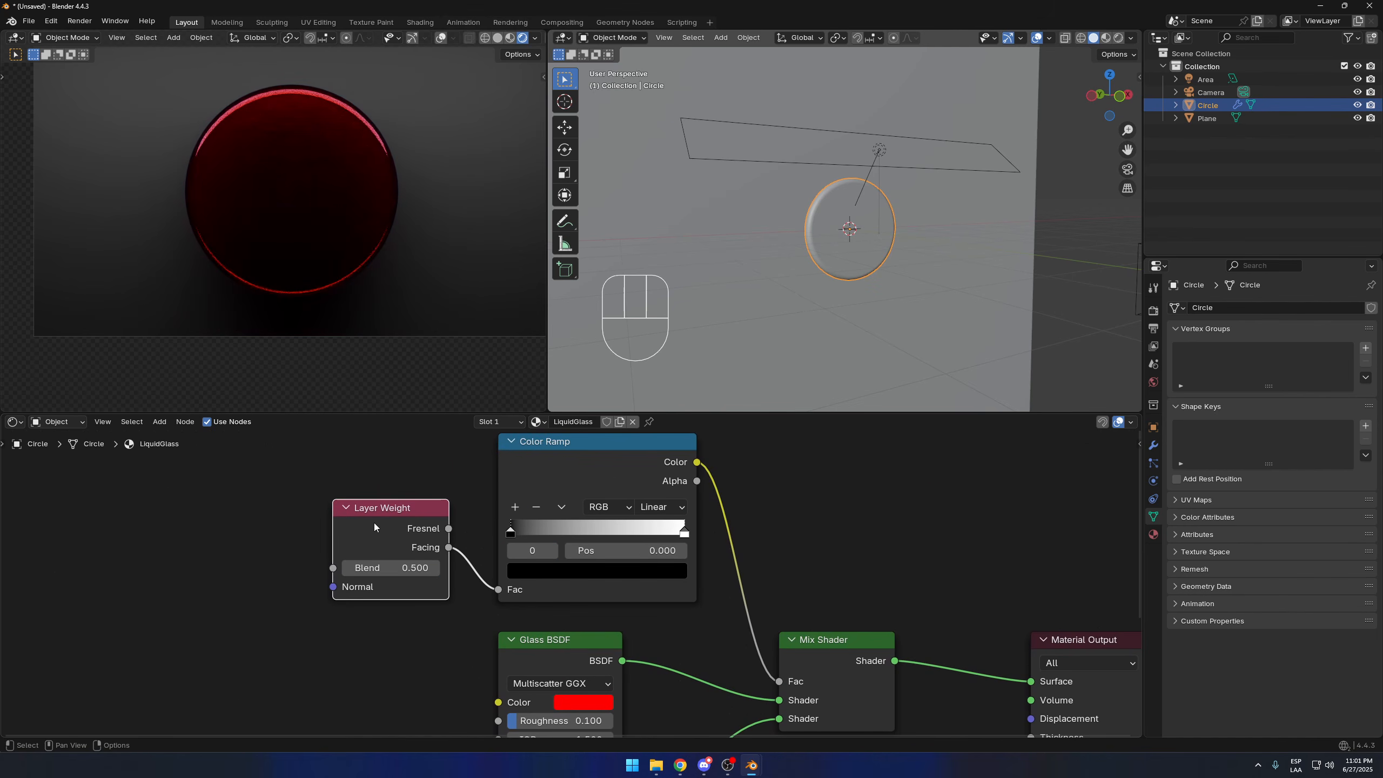
pyautogui.scroll(2, 373, 523)
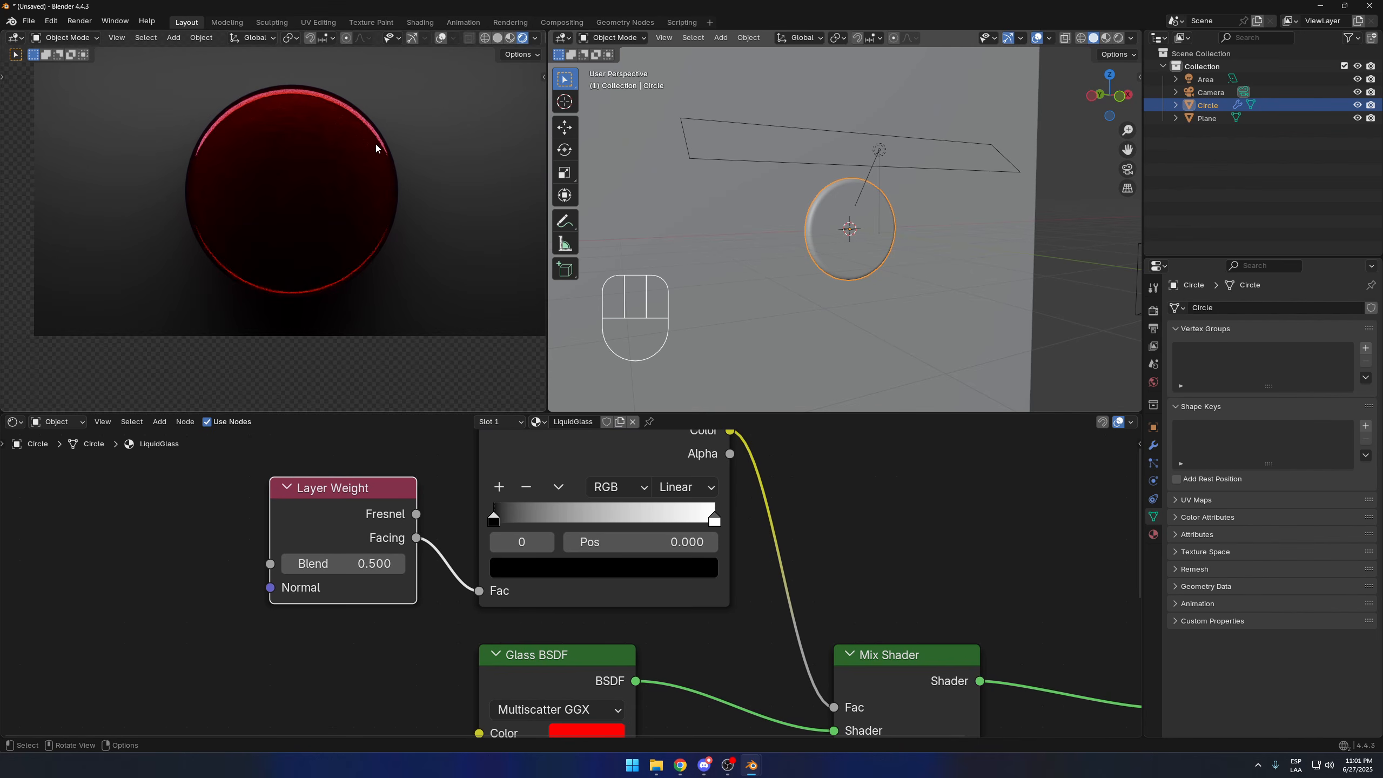
pyautogui.scroll(4, 389, 143)
pyautogui.keyDown('shift'); pyautogui.moveTo(389, 142); pyautogui.dragTo(389, 283, button='middle'); pyautogui.keyUp('shift')
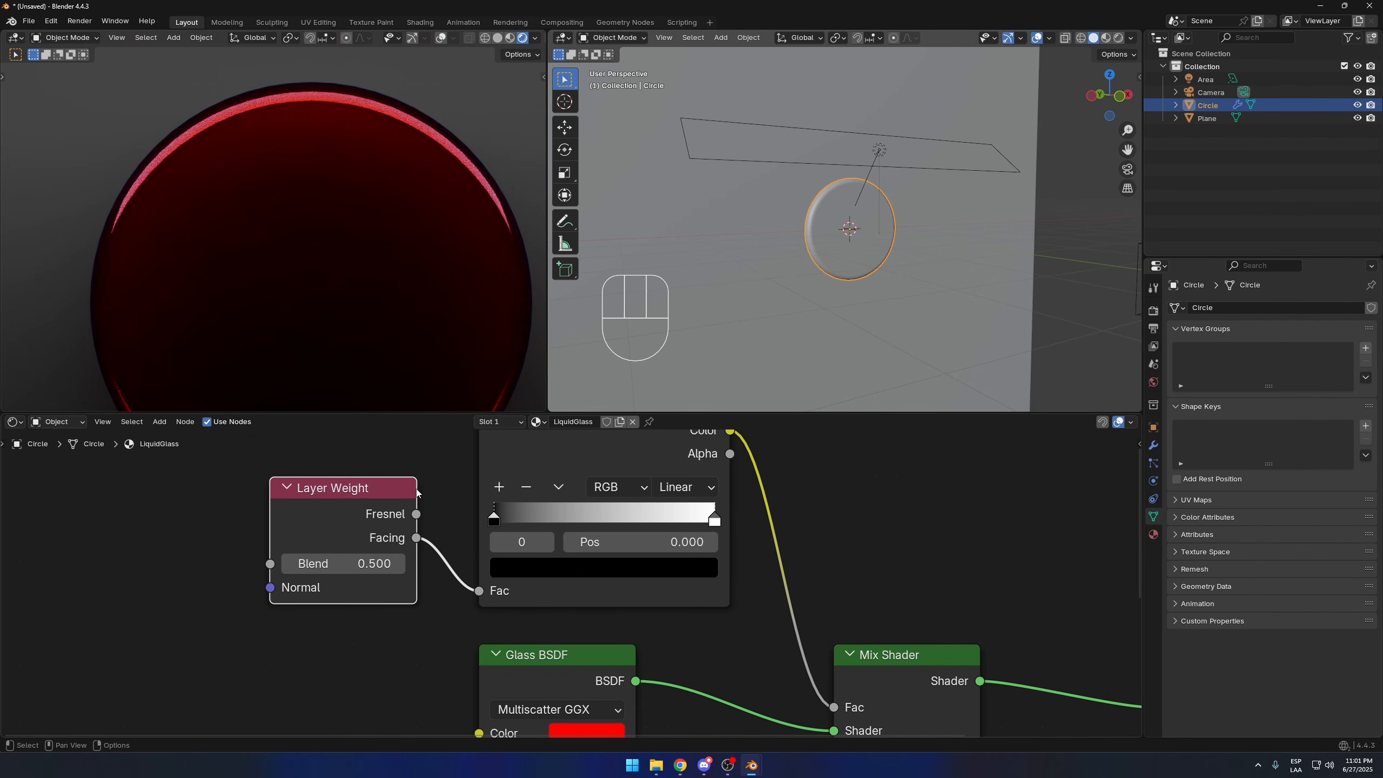
pyautogui.click(361, 567)
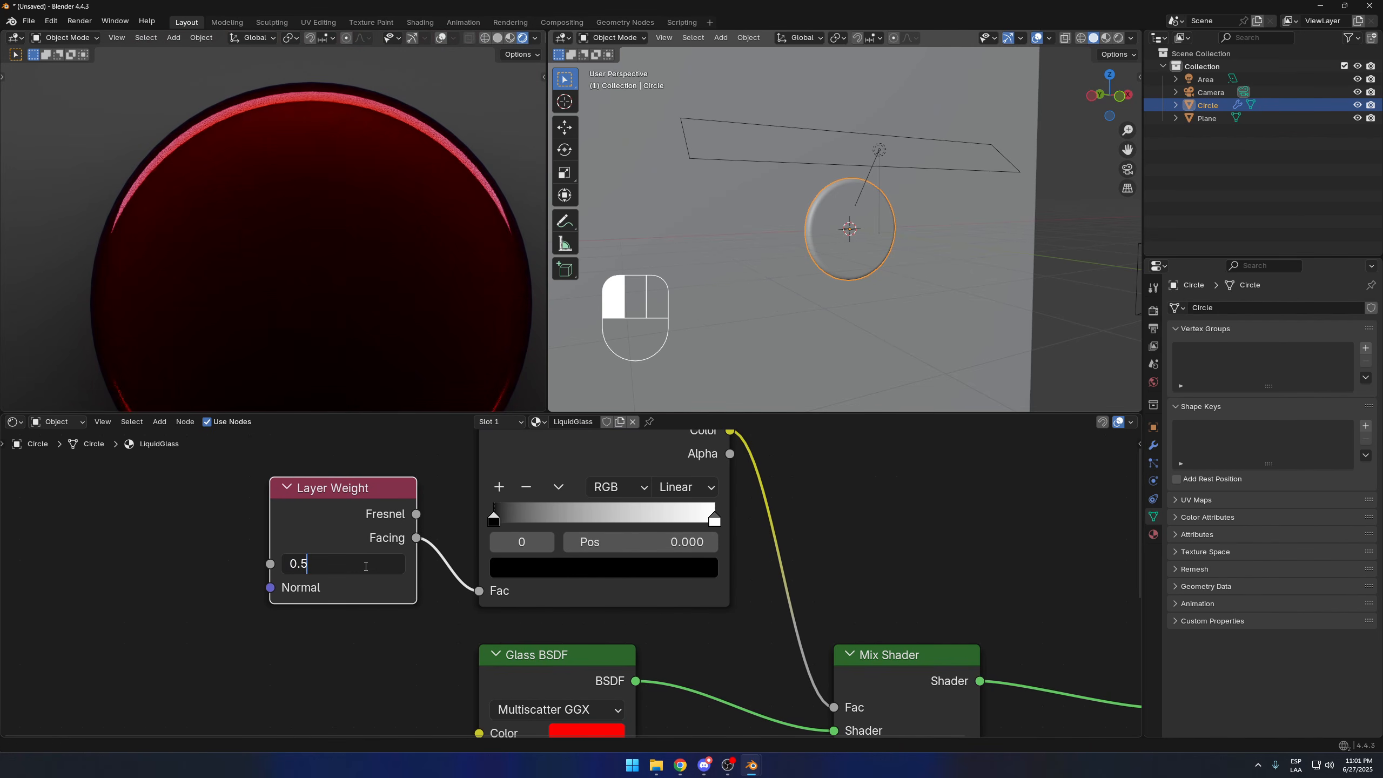
pyautogui.press('Return')
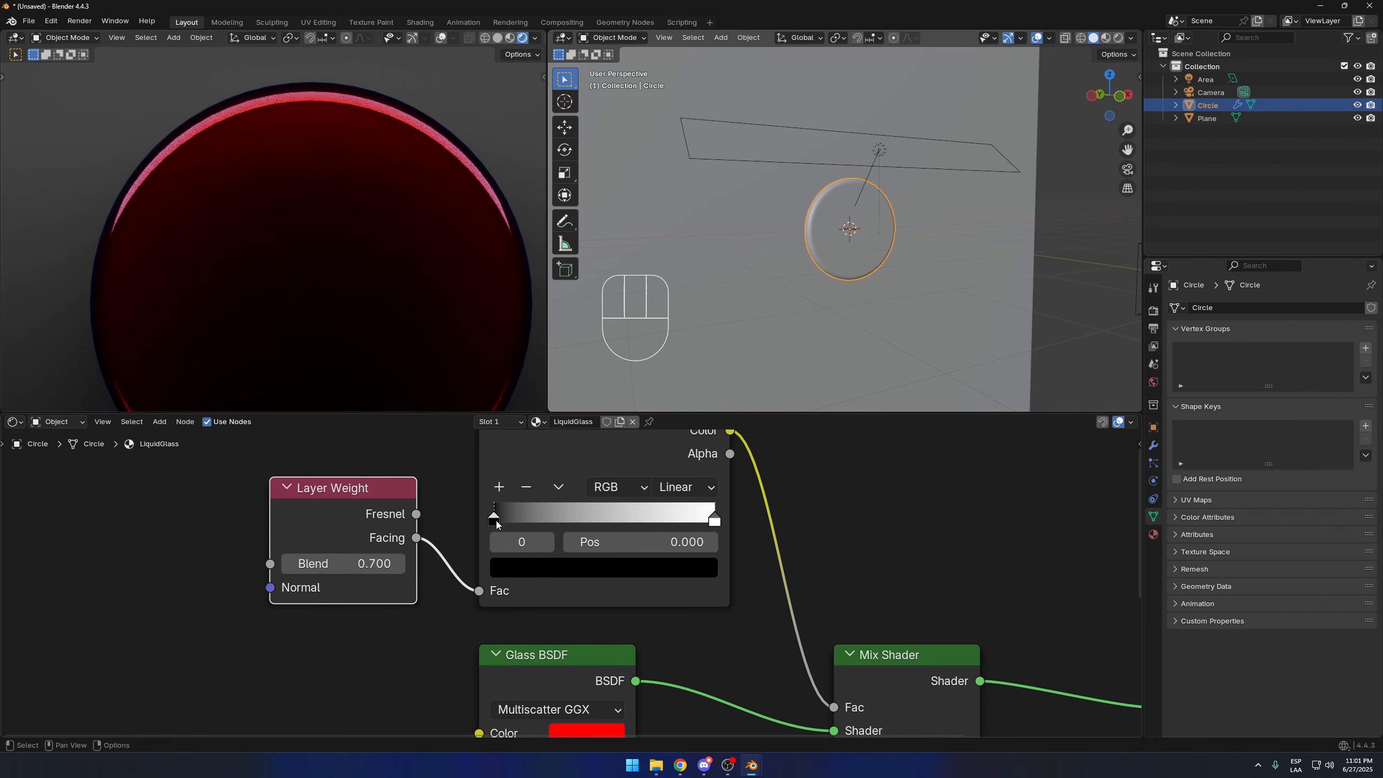
# Step: Move the Color Ramp's black stop to about the middle of the gradient and raise the Layer Weight's Blend to 0.990
pyautogui.moveTo(495, 519); pyautogui.dragTo(605, 519)
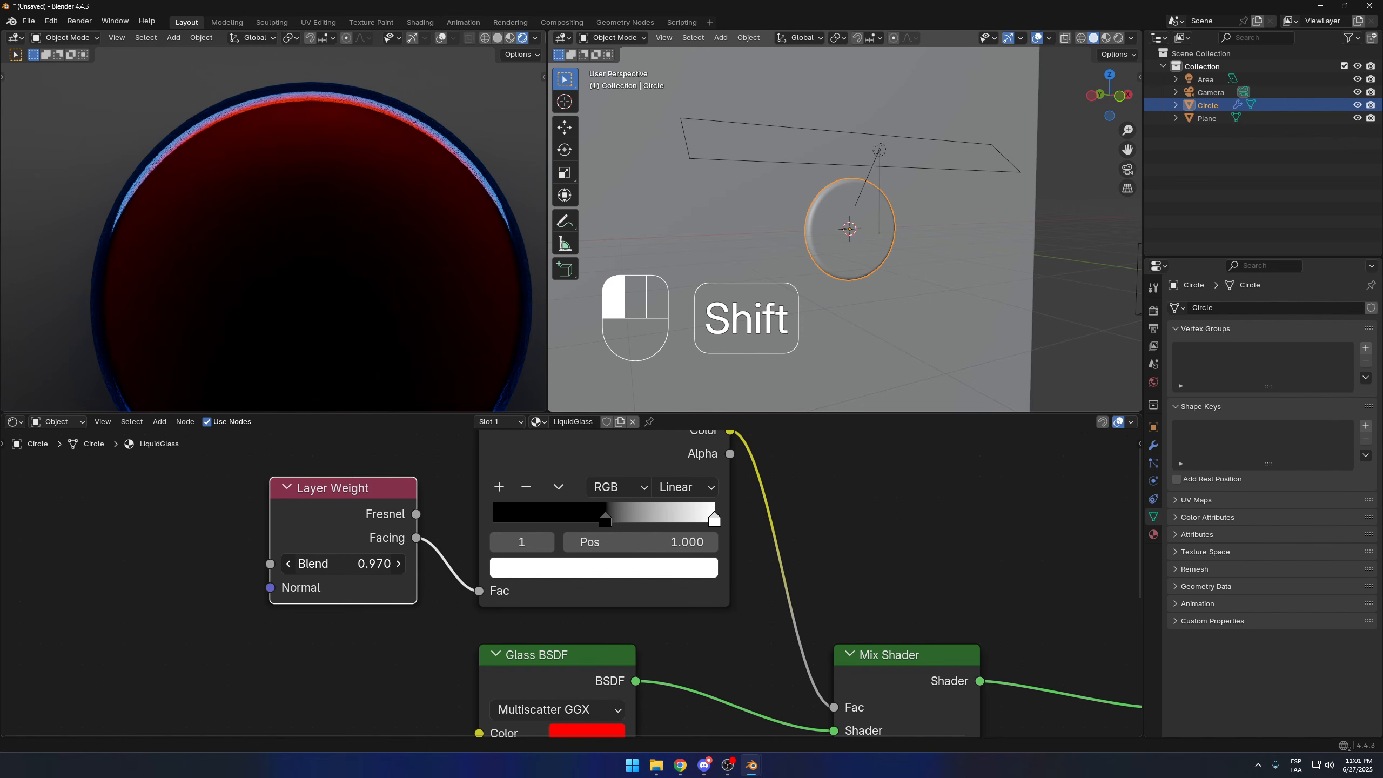
pyautogui.moveTo(343, 564)
pyautogui.keyDown('shift'); pyautogui.mouseDown()
pyautogui.moveTo(379, 564)
pyautogui.moveTo(368, 564)
pyautogui.mouseUp(); pyautogui.keyUp('shift')
pyautogui.scroll(3, 292, 204)
pyautogui.keyDown('shift'); pyautogui.moveTo(212, 140); pyautogui.dragTo(241, 174, button='middle'); pyautogui.keyUp('shift')
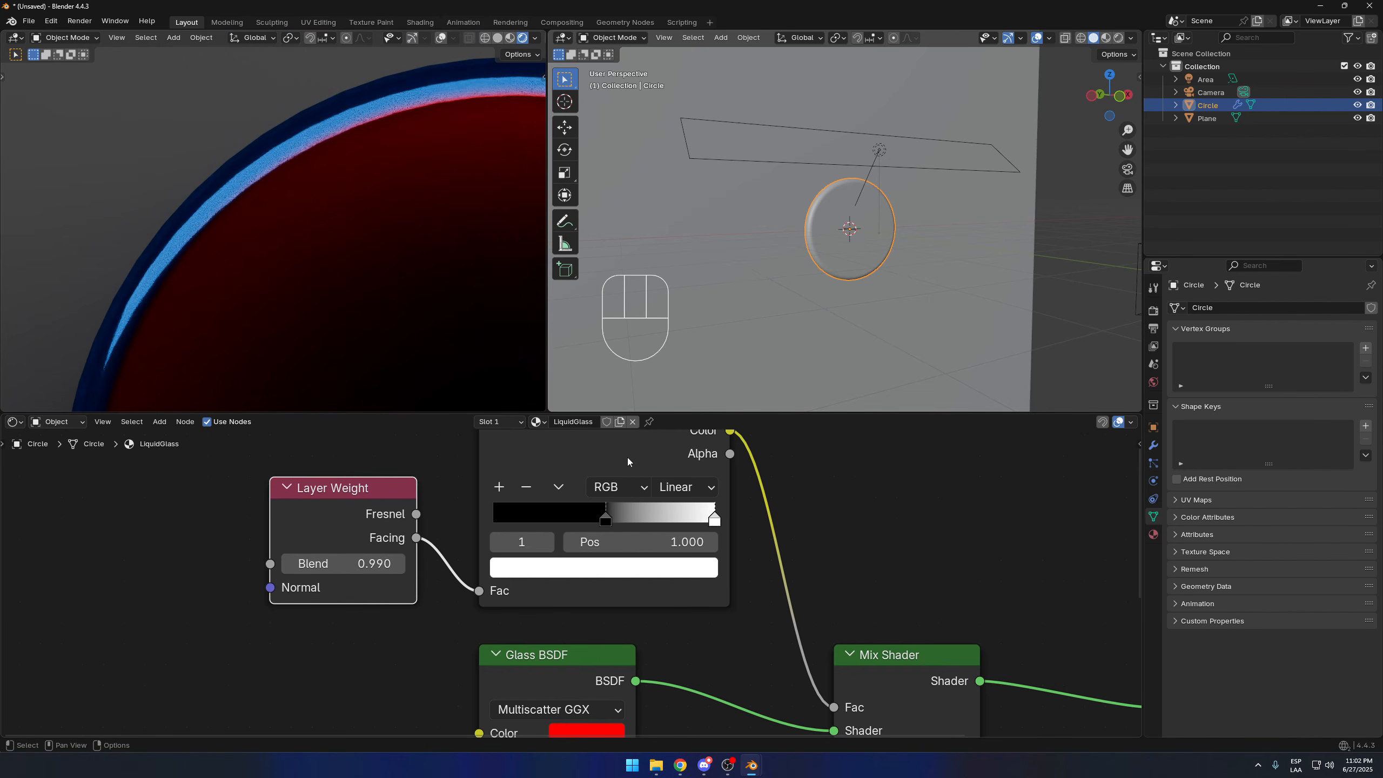
# Step: Fine-tune the Color Ramp's black stop to position 0.515 and select the white stop
pyautogui.moveTo(606, 519); pyautogui.dragTo(608, 520)
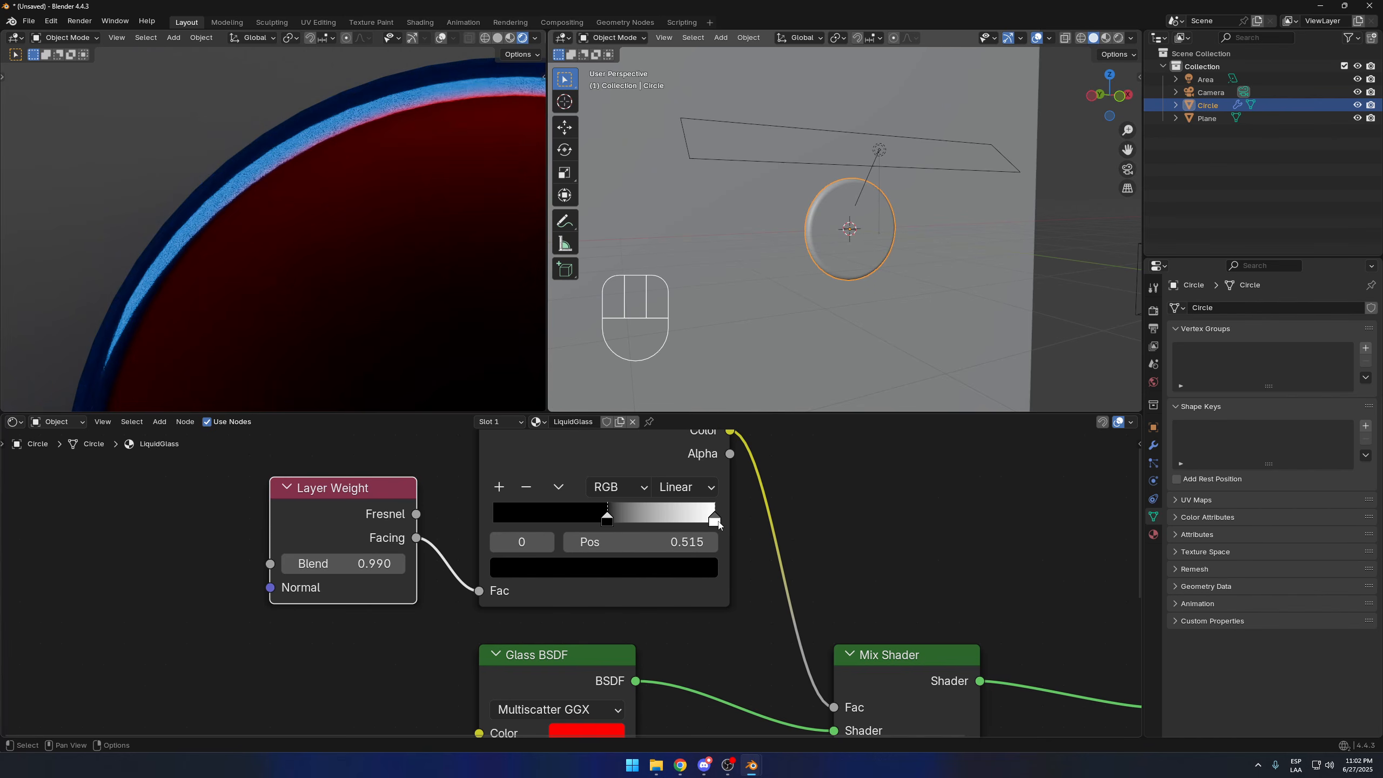
pyautogui.click(715, 521)
pyautogui.scroll(-6, 272, 237)
pyautogui.keyDown('shift'); pyautogui.moveTo(352, 278); pyautogui.dragTo(305, 177, button='middle'); pyautogui.keyUp('shift')
pyautogui.scroll(1, 404, 166)
pyautogui.scroll(-2, 551, 488)
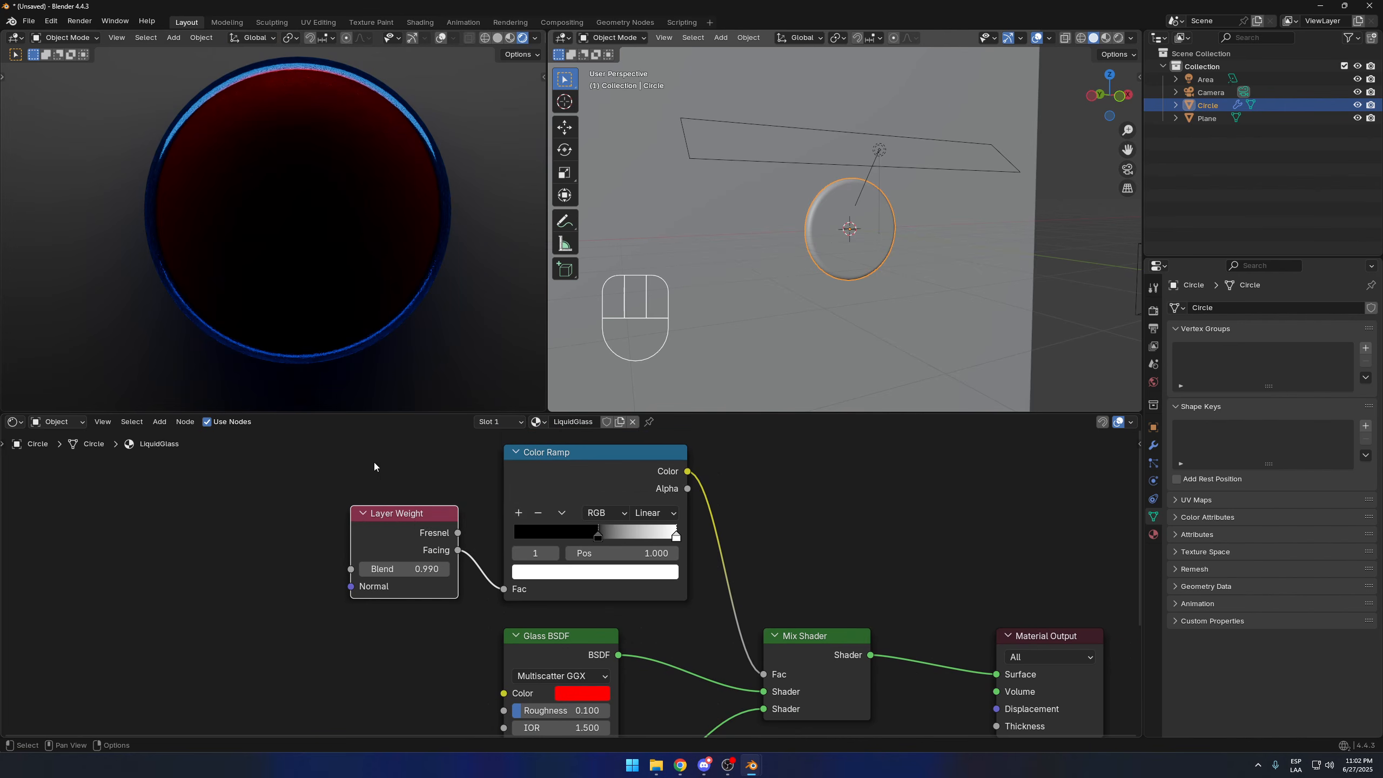
# Step: Move the Layer Weight and Color Ramp nodes together farther away from the Mix Shader
pyautogui.press('g')
pyautogui.click(538, 556)
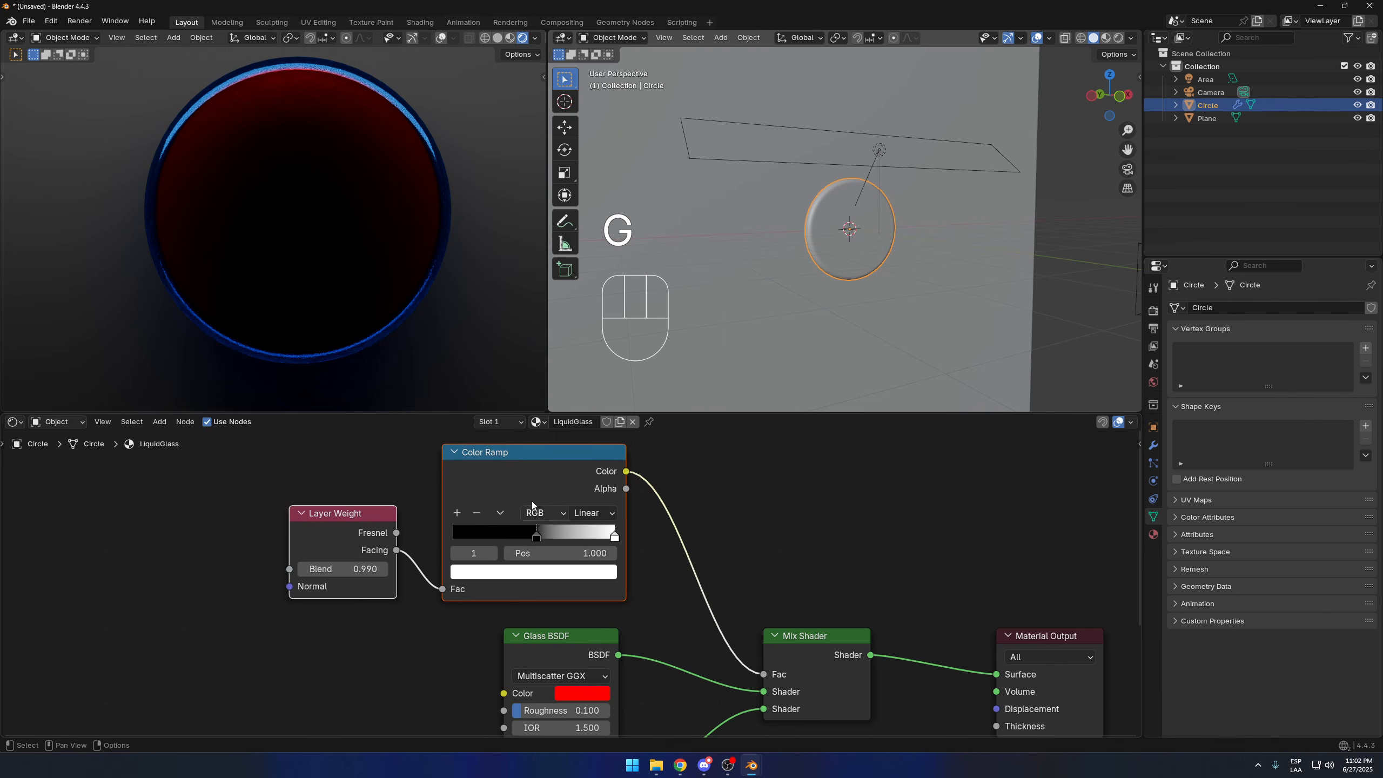
pyautogui.scroll(2, 465, 123)
pyautogui.scroll(-4, 435, 351)
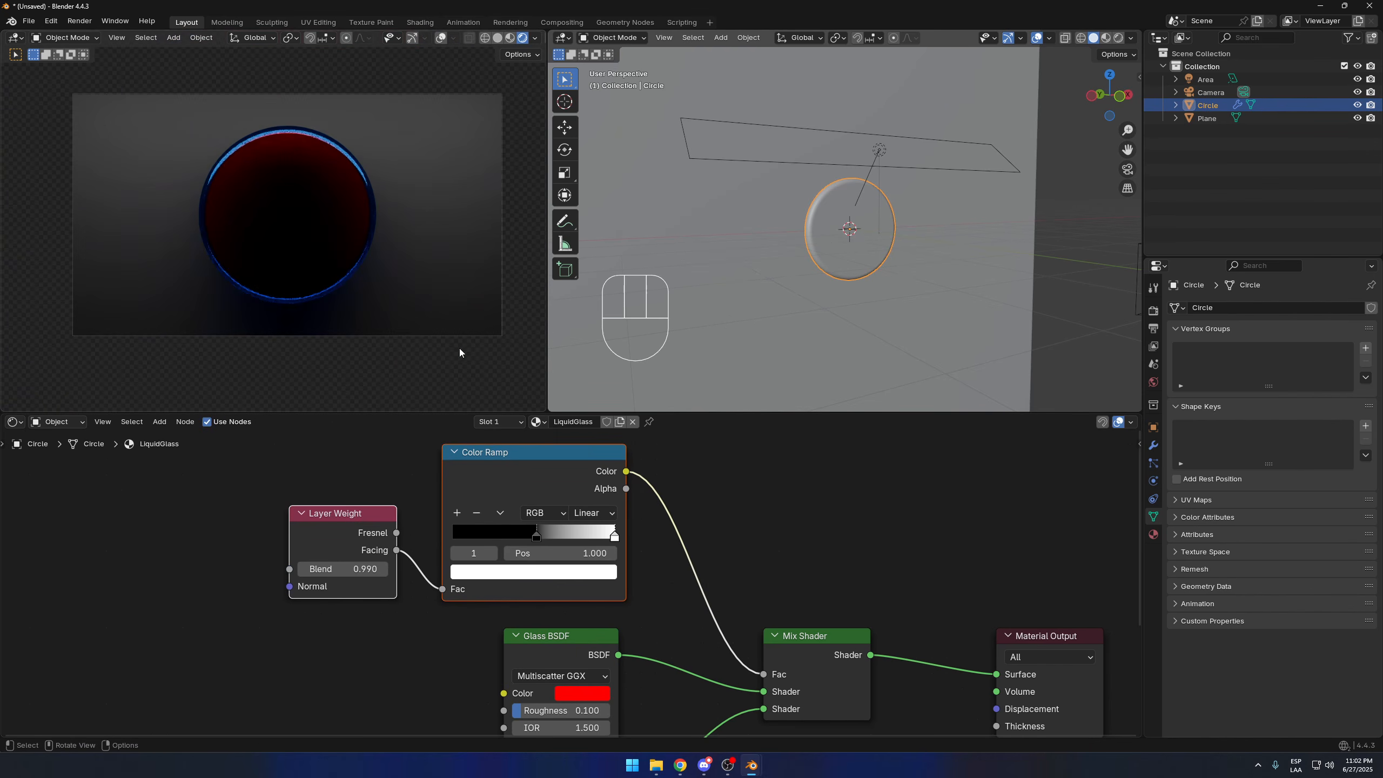
# Step: Reset the colors of both Glass BSDF nodes to white
pyautogui.moveTo(804, 589); pyautogui.dragTo(804, 492, button='middle')
pyautogui.scroll(3, 762, 545)
pyautogui.moveTo(731, 589); pyautogui.dragTo(719, 465, button='middle')
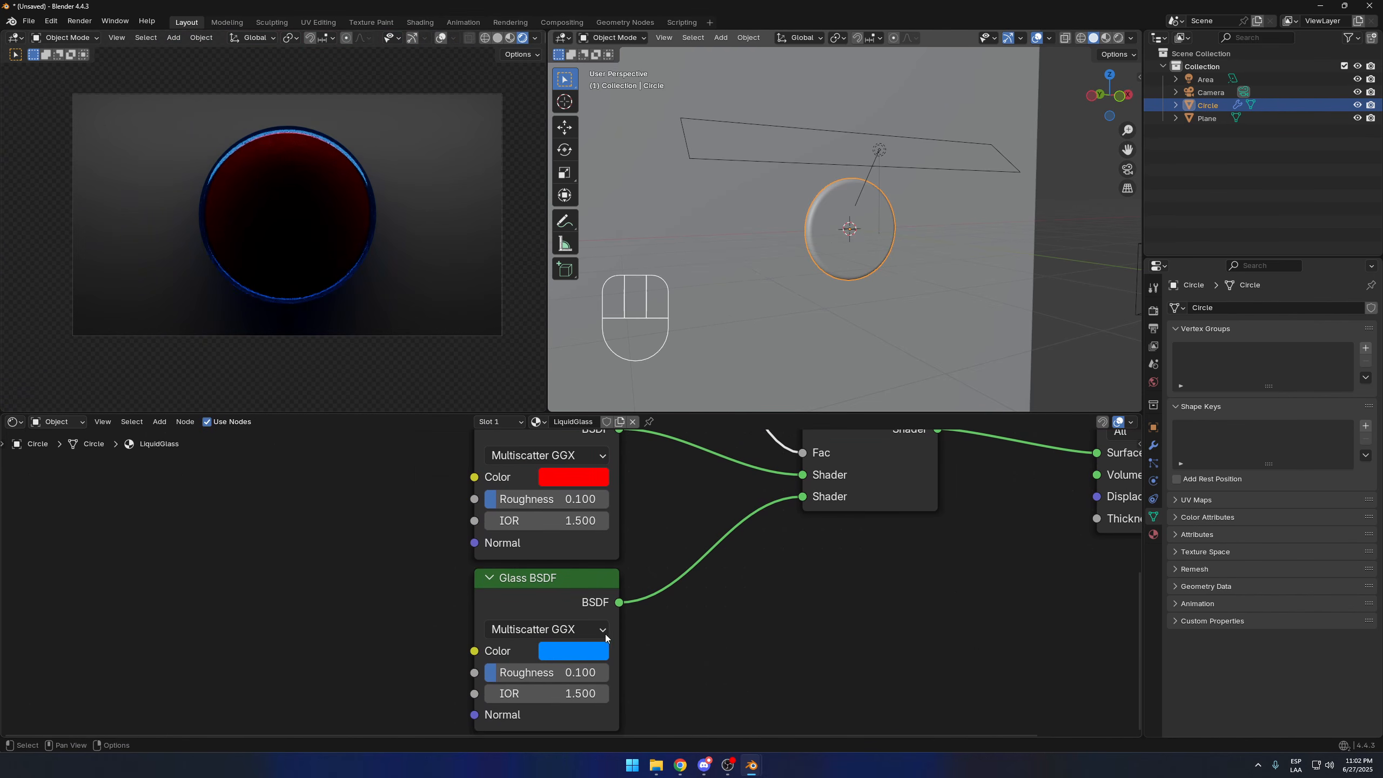
pyautogui.click(592, 650)
pyautogui.moveTo(695, 557); pyautogui.dragTo(542, 541)
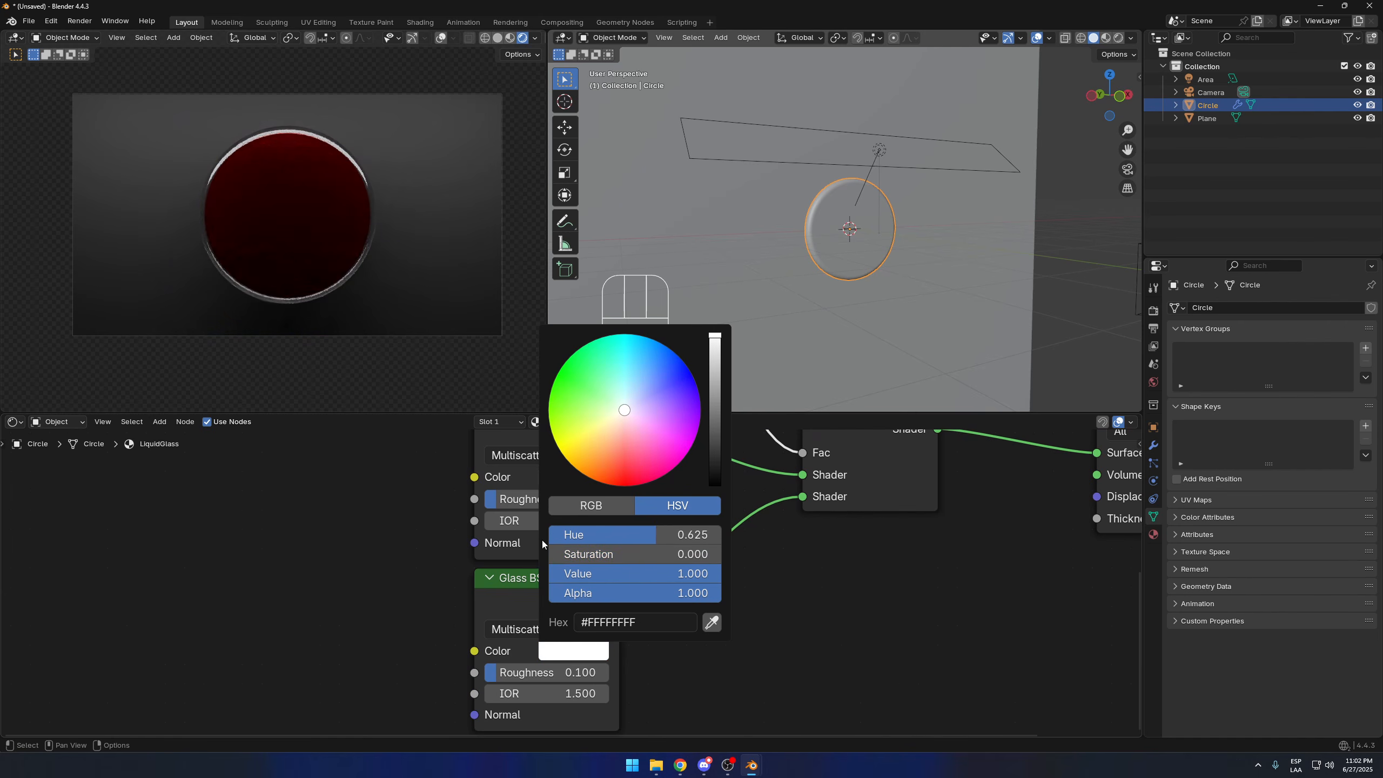
# Step: Set the lower Glass BSDF's roughness to 0.3 and frame the whole disc in the rendered view
pyautogui.scroll(5, 398, 283)
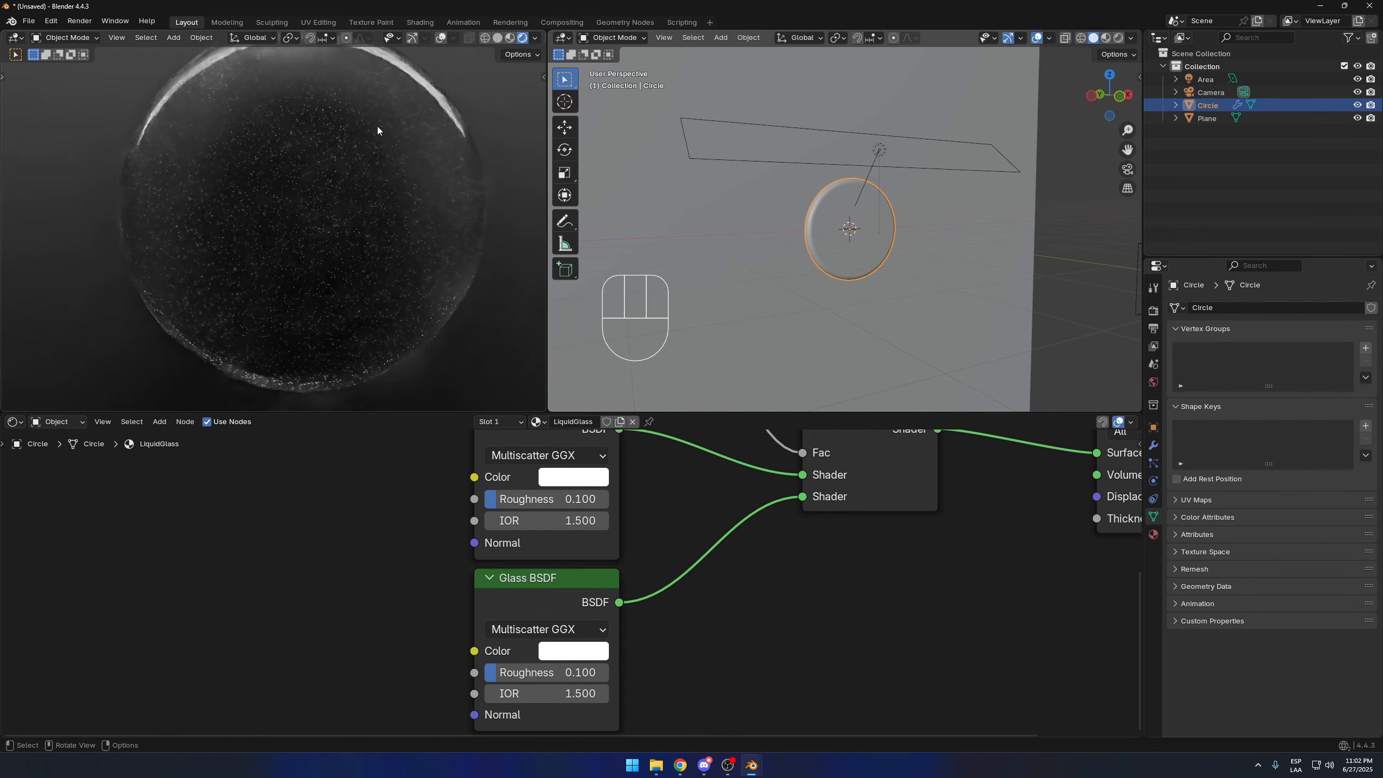
pyautogui.scroll(4, 312, 228)
pyautogui.keyDown('shift'); pyautogui.moveTo(465, 190); pyautogui.dragTo(350, 242, button='middle'); pyautogui.keyUp('shift')
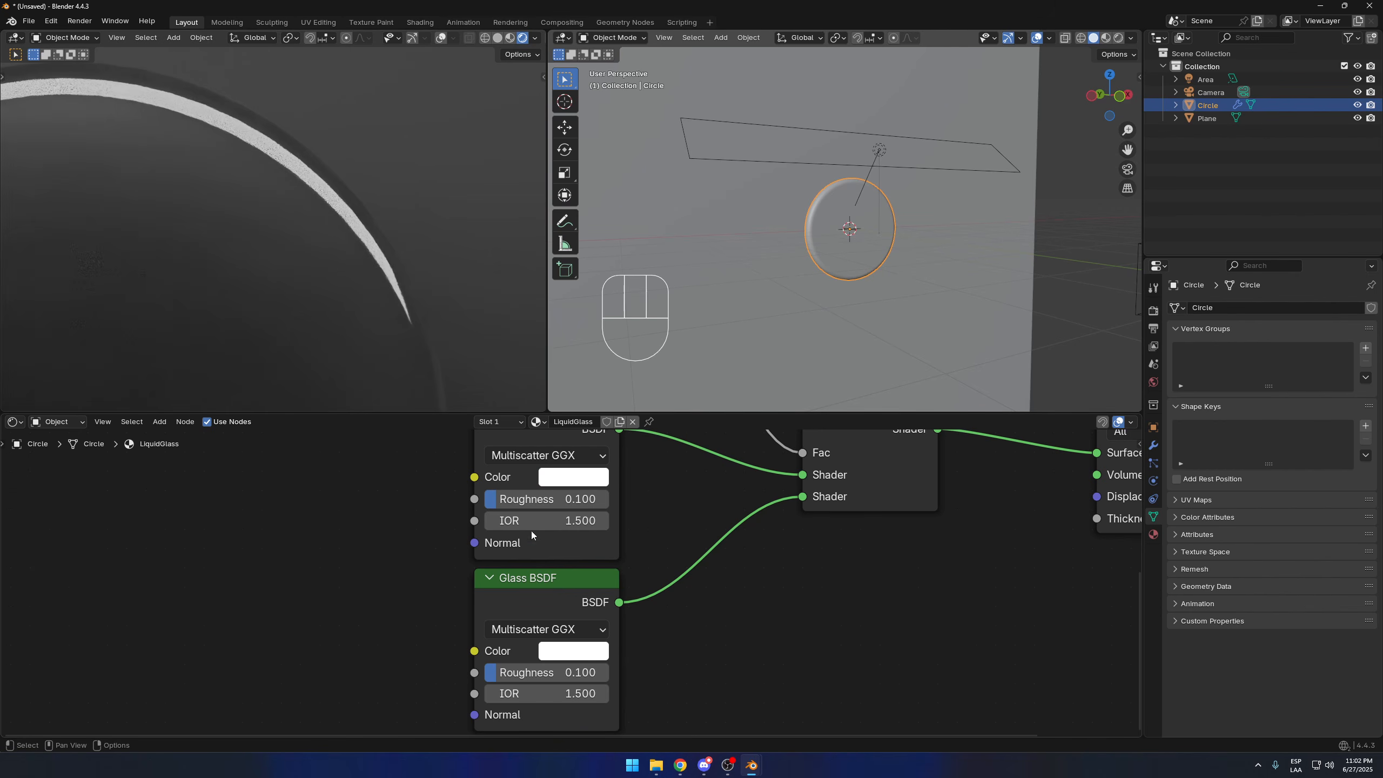
pyautogui.moveTo(514, 675); pyautogui.dragTo(537, 675)
pyautogui.scroll(-8, 374, 267)
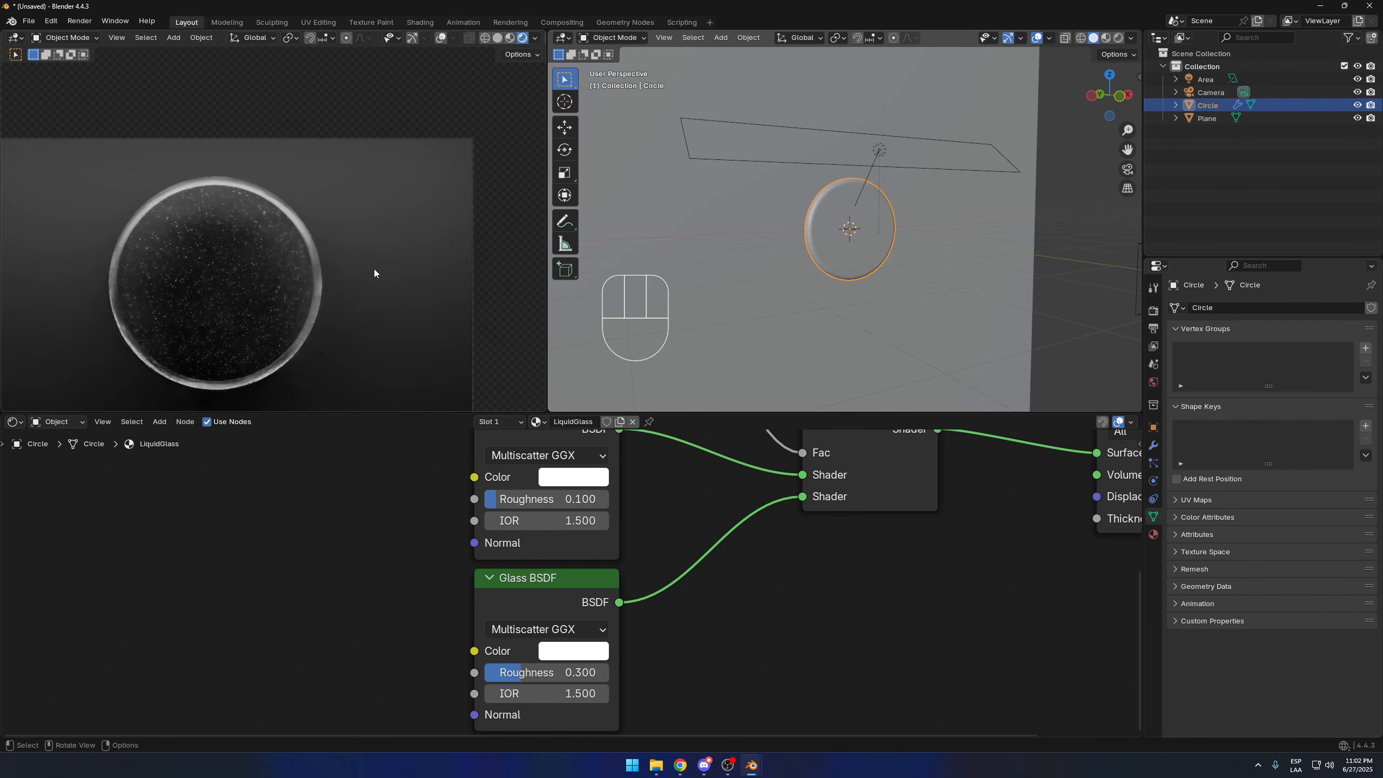
pyautogui.keyDown('shift'); pyautogui.moveTo(374, 268); pyautogui.dragTo(423, 243, button='middle'); pyautogui.keyUp('shift')
pyautogui.scroll(1, 419, 204)
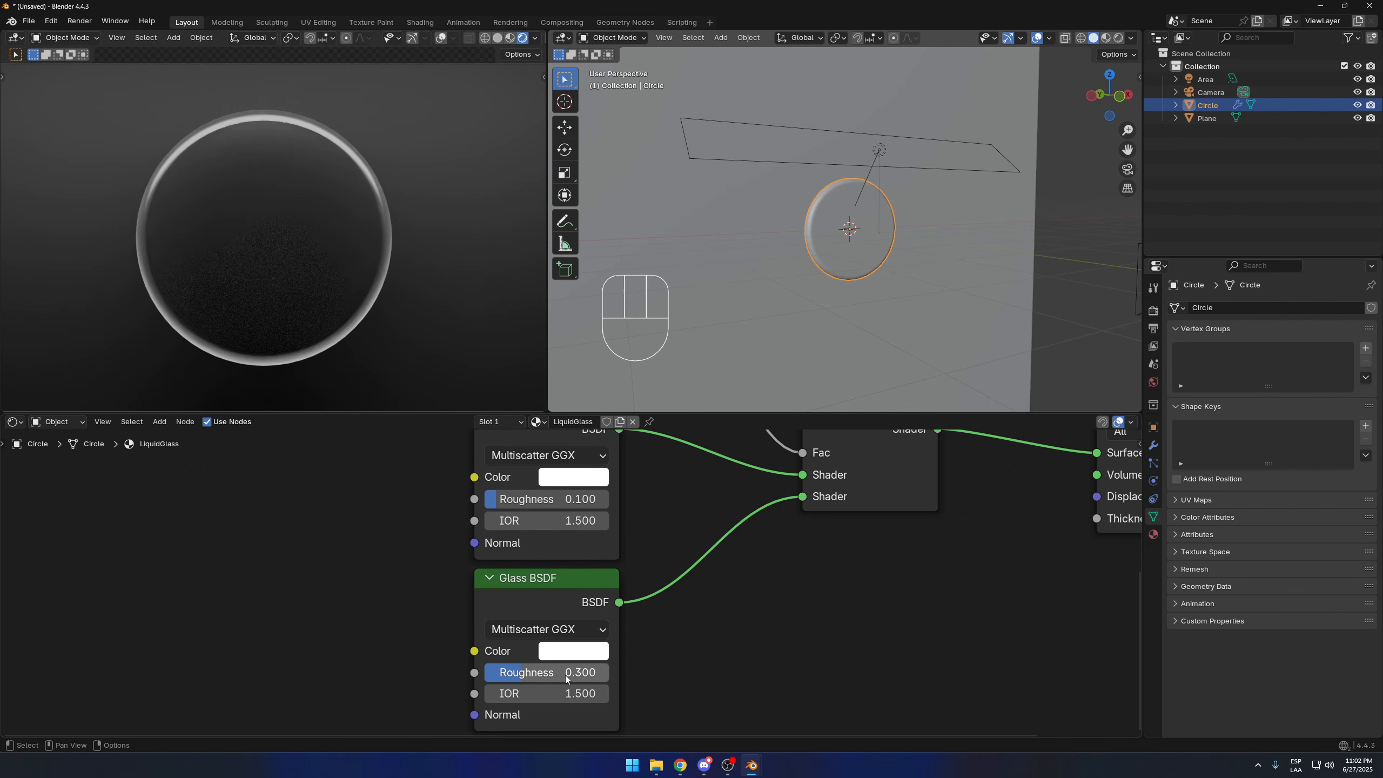
# Step: Try a roughness of about 0.2 on the lower Glass BSDF and set it back to 0.3
pyautogui.moveTo(566, 678)
pyautogui.mouseDown()
pyautogui.moveTo(653, 678)
pyautogui.moveTo(529, 678)
pyautogui.moveTo(654, 678)
pyautogui.moveTo(554, 678)
pyautogui.mouseUp()
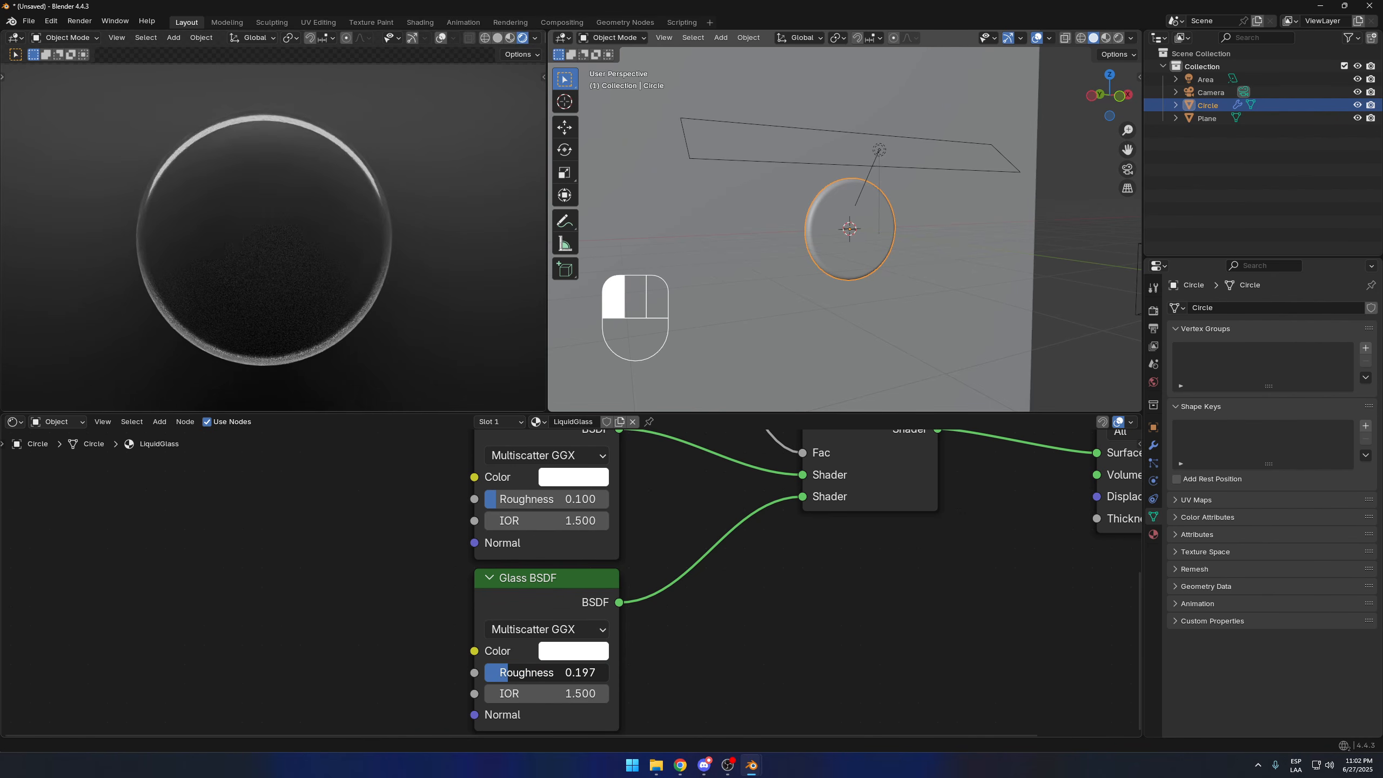
pyautogui.write('.3')
pyautogui.press('Return')
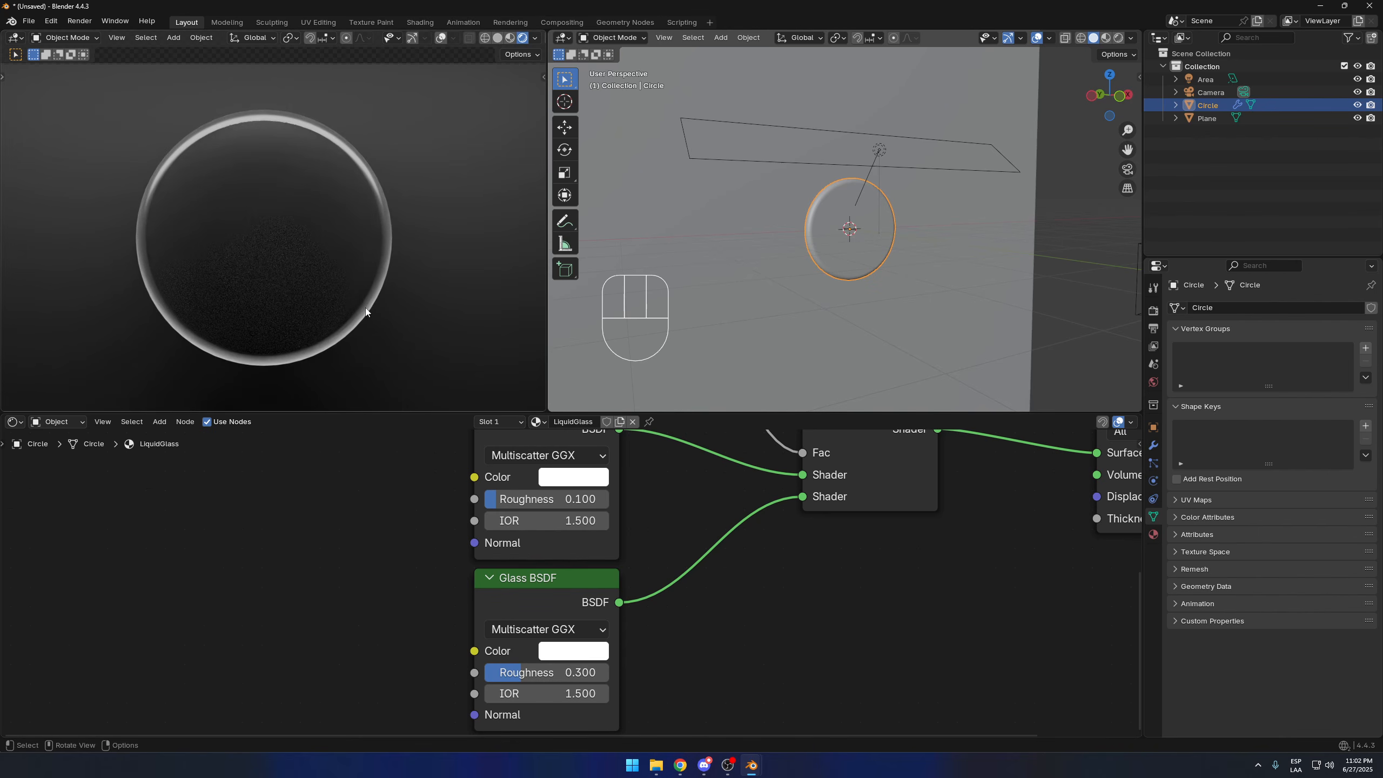
pyautogui.scroll(-1, 372, 305)
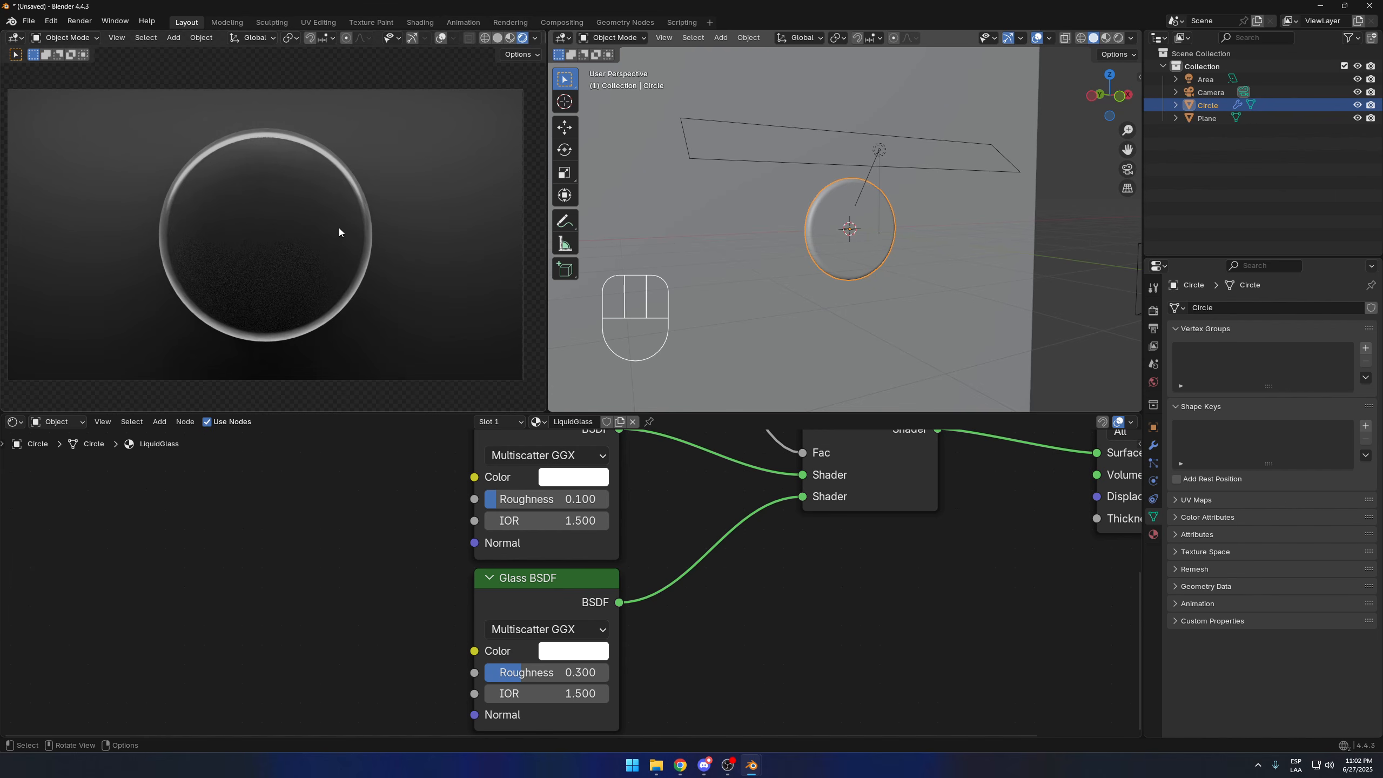
# Step: Color the upper Glass BSDF cyan
pyautogui.scroll(-3, 490, 558)
pyautogui.click(422, 597)
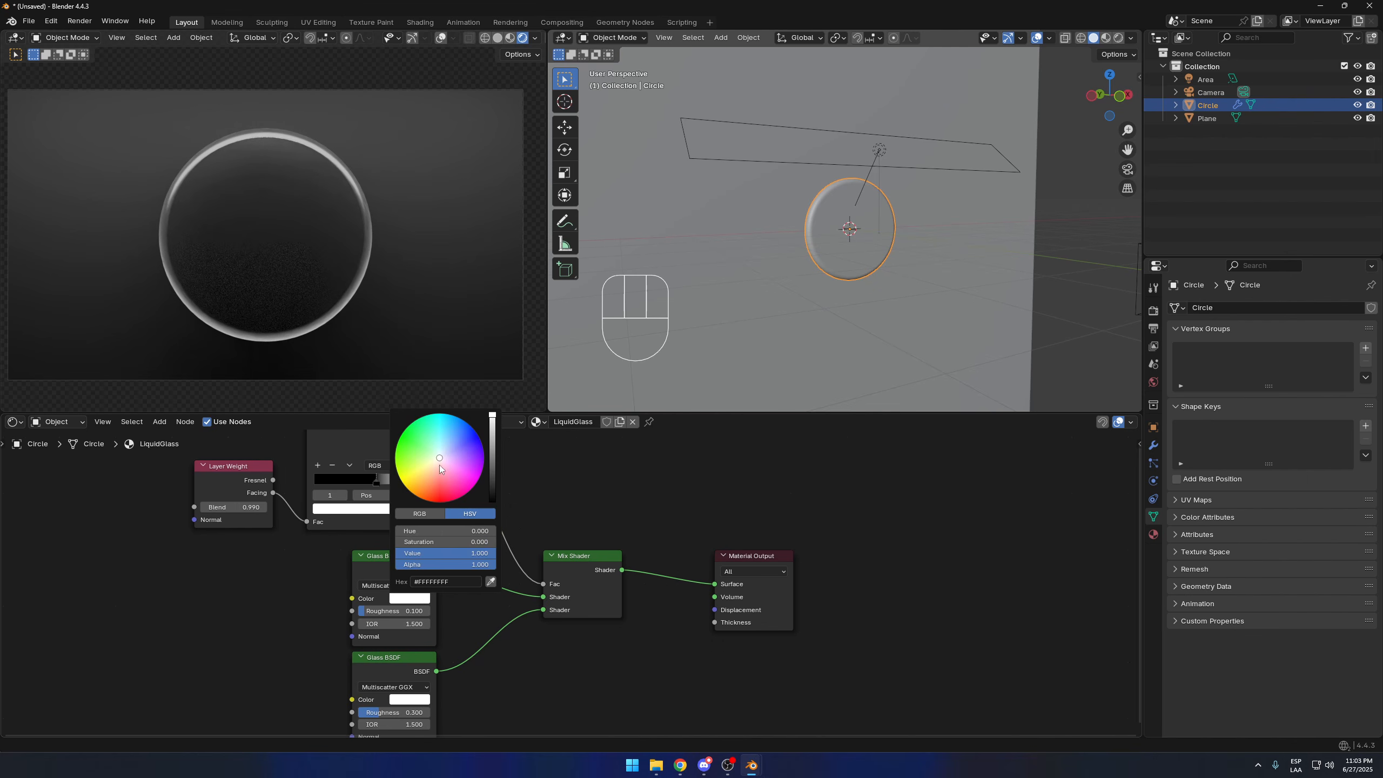
pyautogui.click(442, 447)
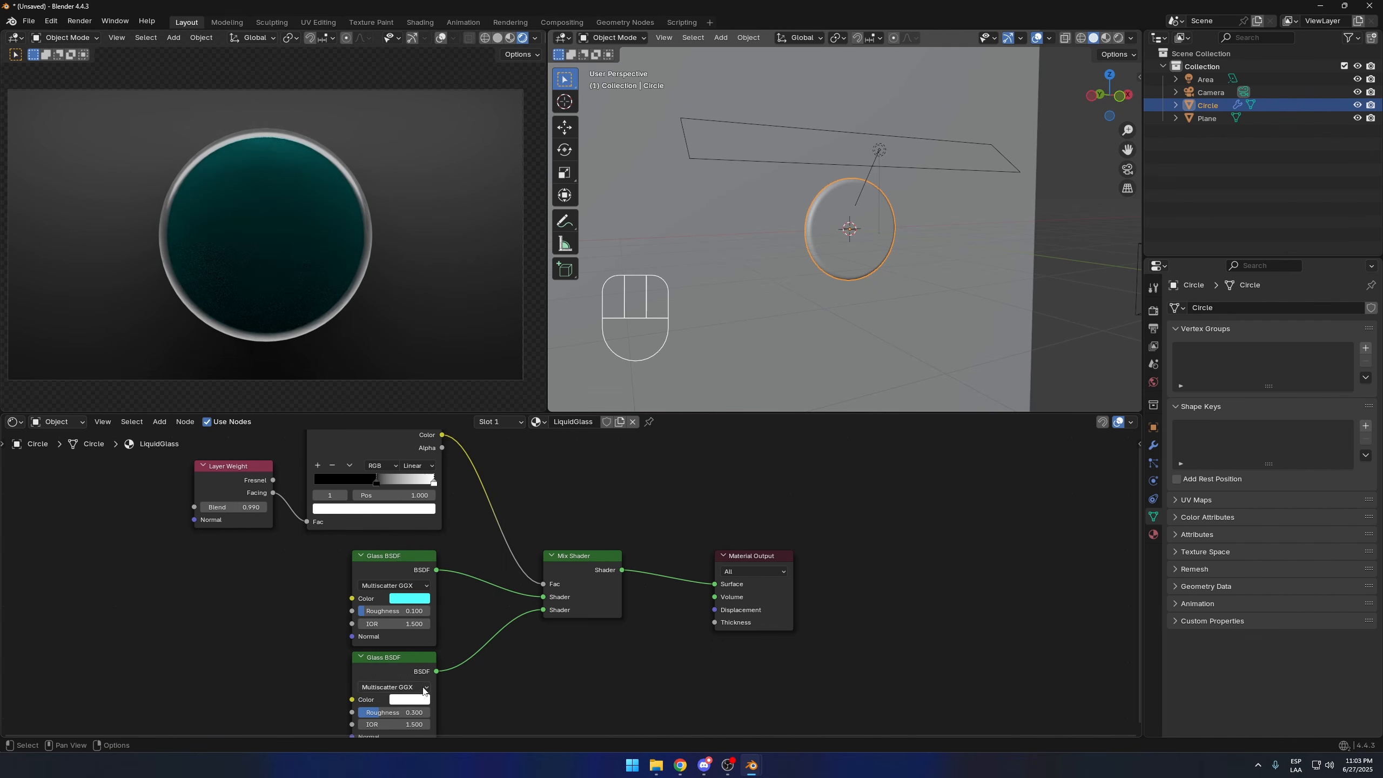
# Step: Tint the lower Glass BSDF pale cyan and undo the color changes on both Glass BSDF nodes
pyautogui.click(409, 699)
pyautogui.moveTo(442, 546); pyautogui.dragTo(440, 550)
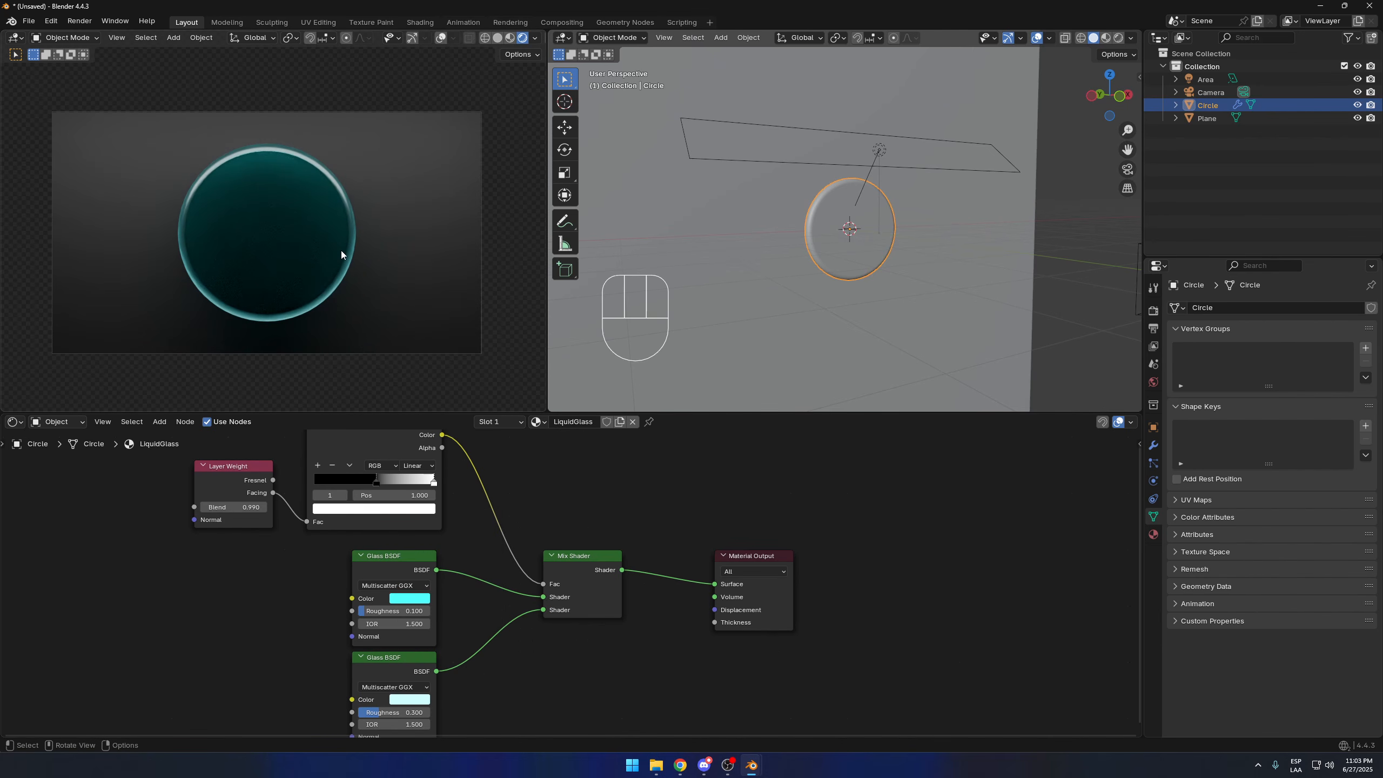
pyautogui.hotkey('ctrl', 'z')
pyautogui.hotkey('ctrl', 'z')
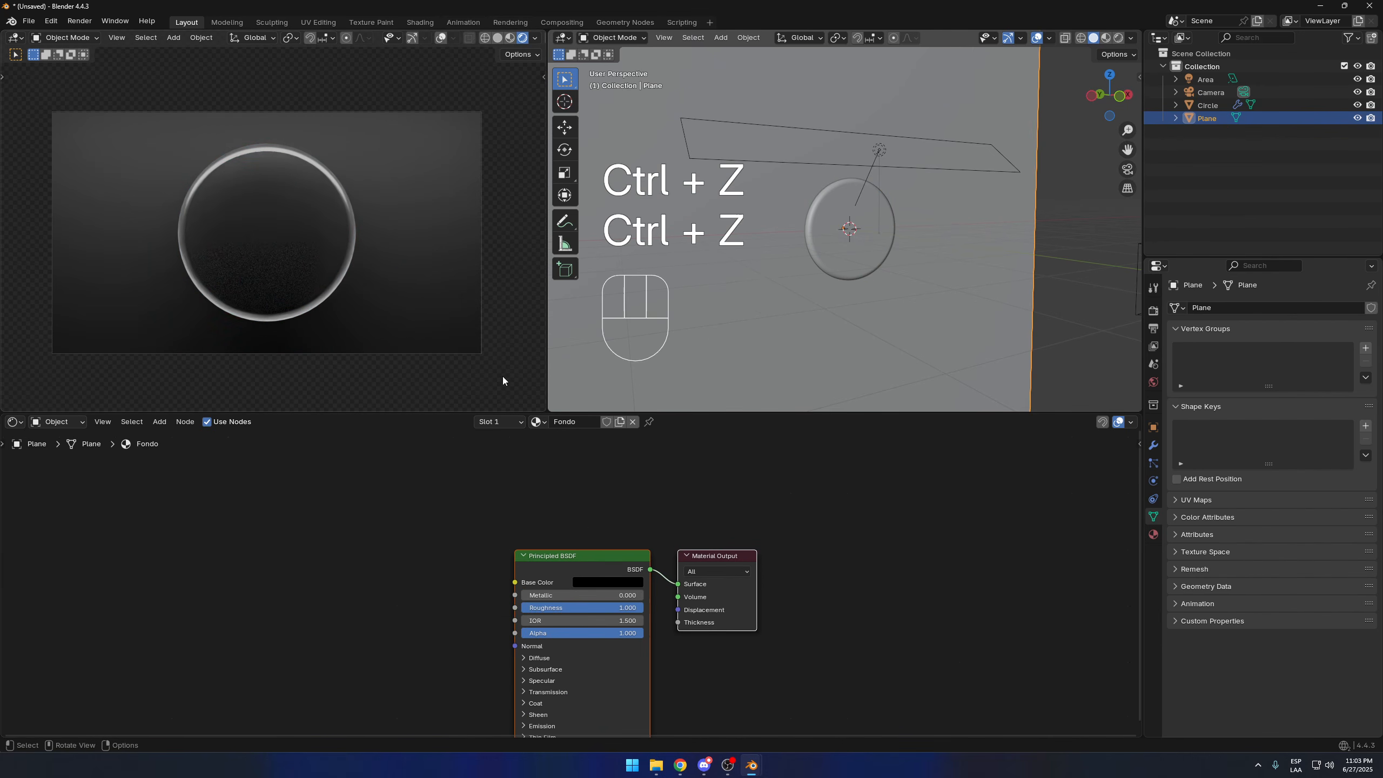
# Step: Add a Noise Texture node to the backdrop's Fondo material and connect its Fac output to the Base Color
pyautogui.moveTo(492, 516); pyautogui.dragTo(528, 511, button='middle')
pyautogui.hotkey('shift', 'a')
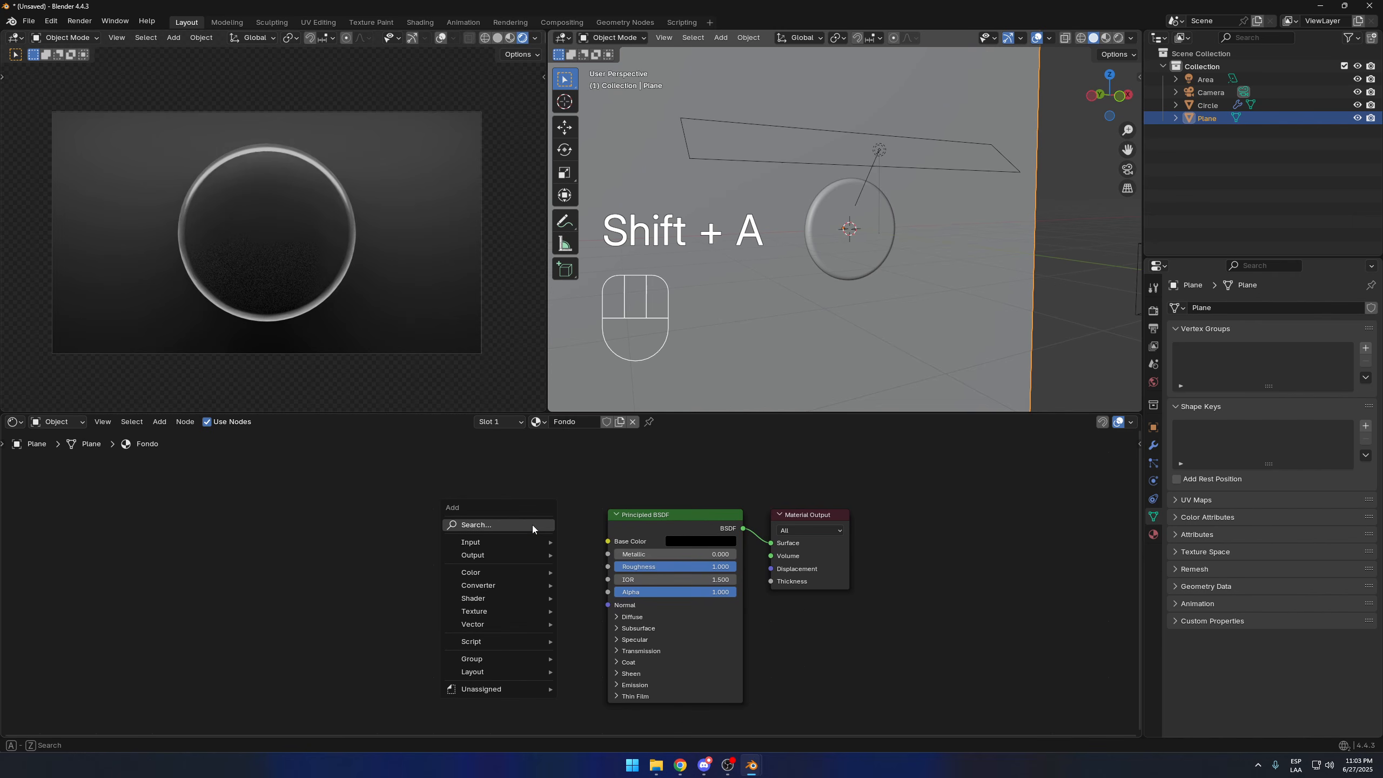
pyautogui.write('noise')
pyautogui.press('Return')
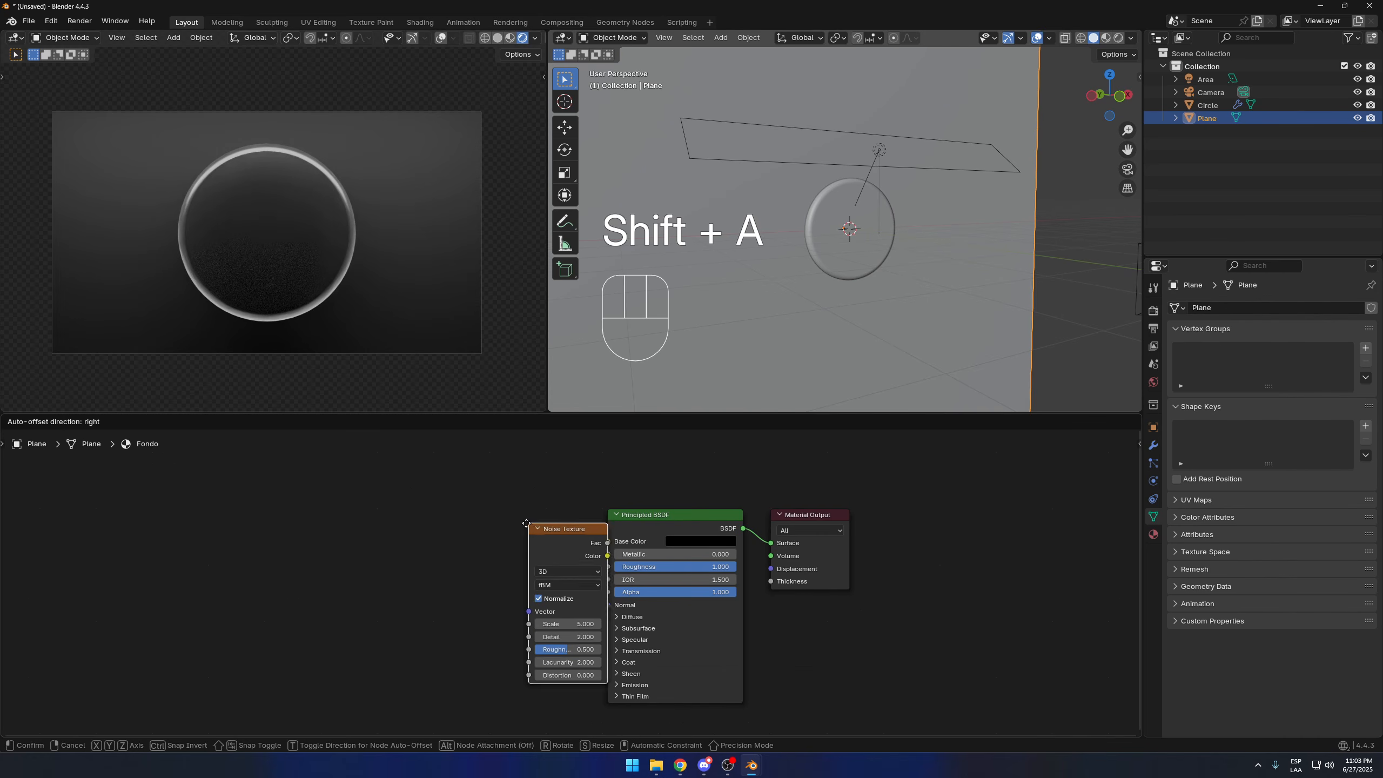
pyautogui.click(455, 537)
pyautogui.moveTo(453, 536); pyautogui.dragTo(604, 542)
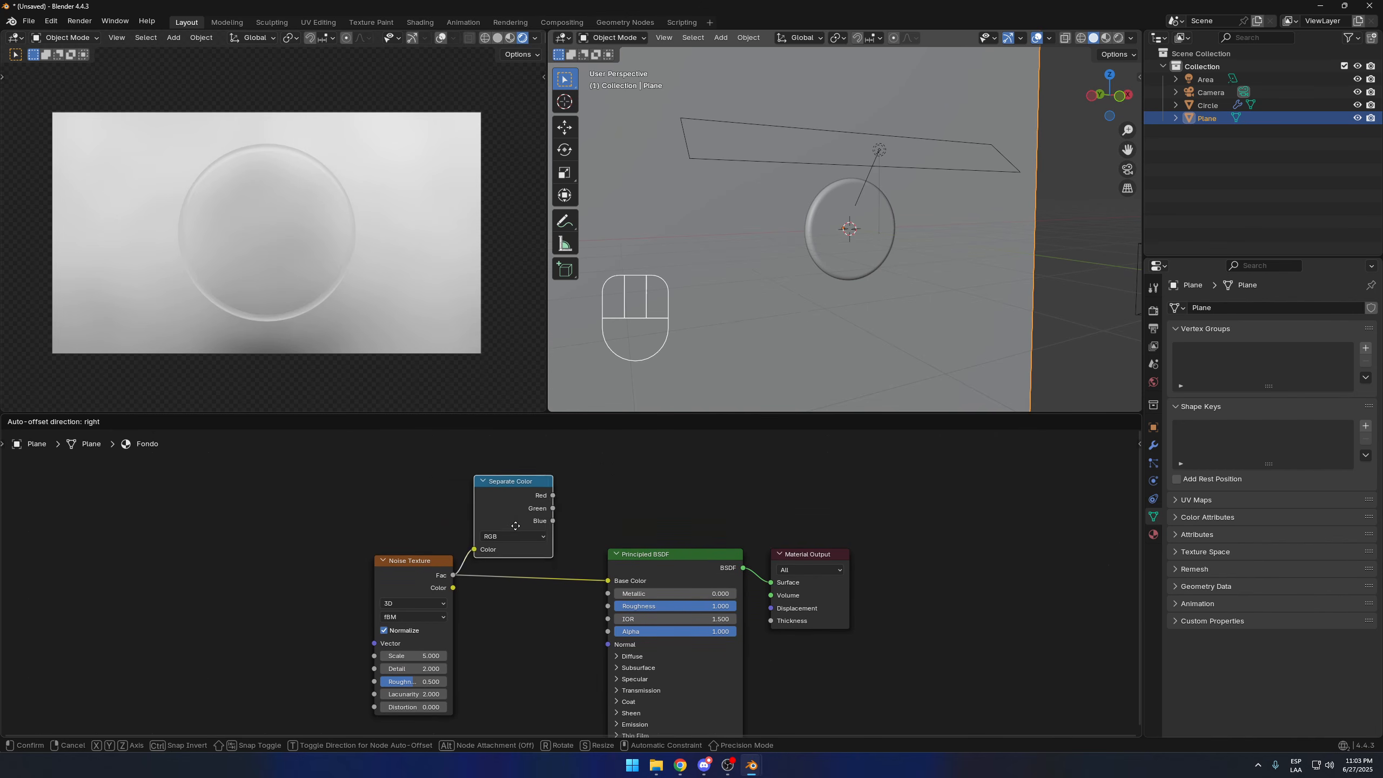
pyautogui.click(520, 522)
pyautogui.press('Delete')
pyautogui.click(523, 518)
# Step: Insert a Color Ramp between the Noise Texture and Principled BSDF, with Constant interpolation and the white stop at 0.466
pyautogui.hotkey('shift', 'a')
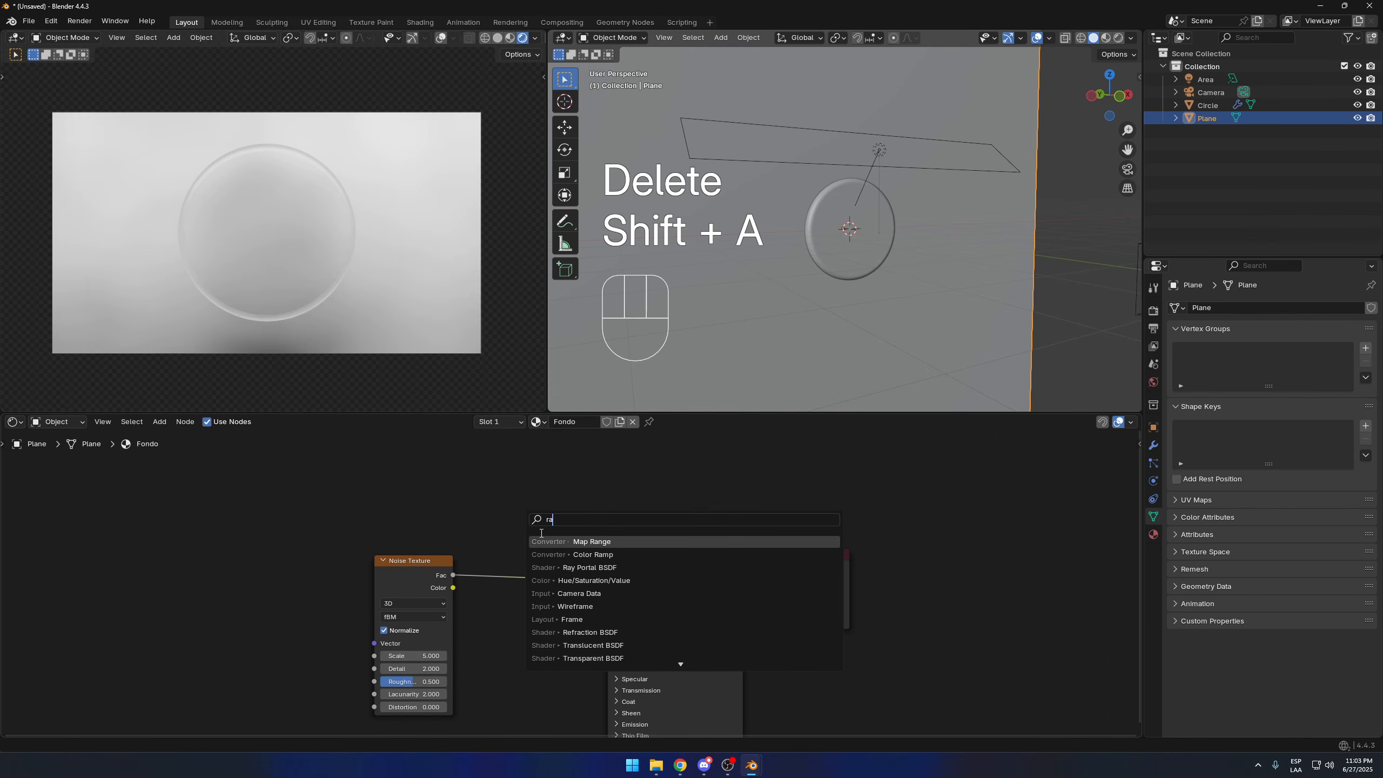
pyautogui.click(597, 572)
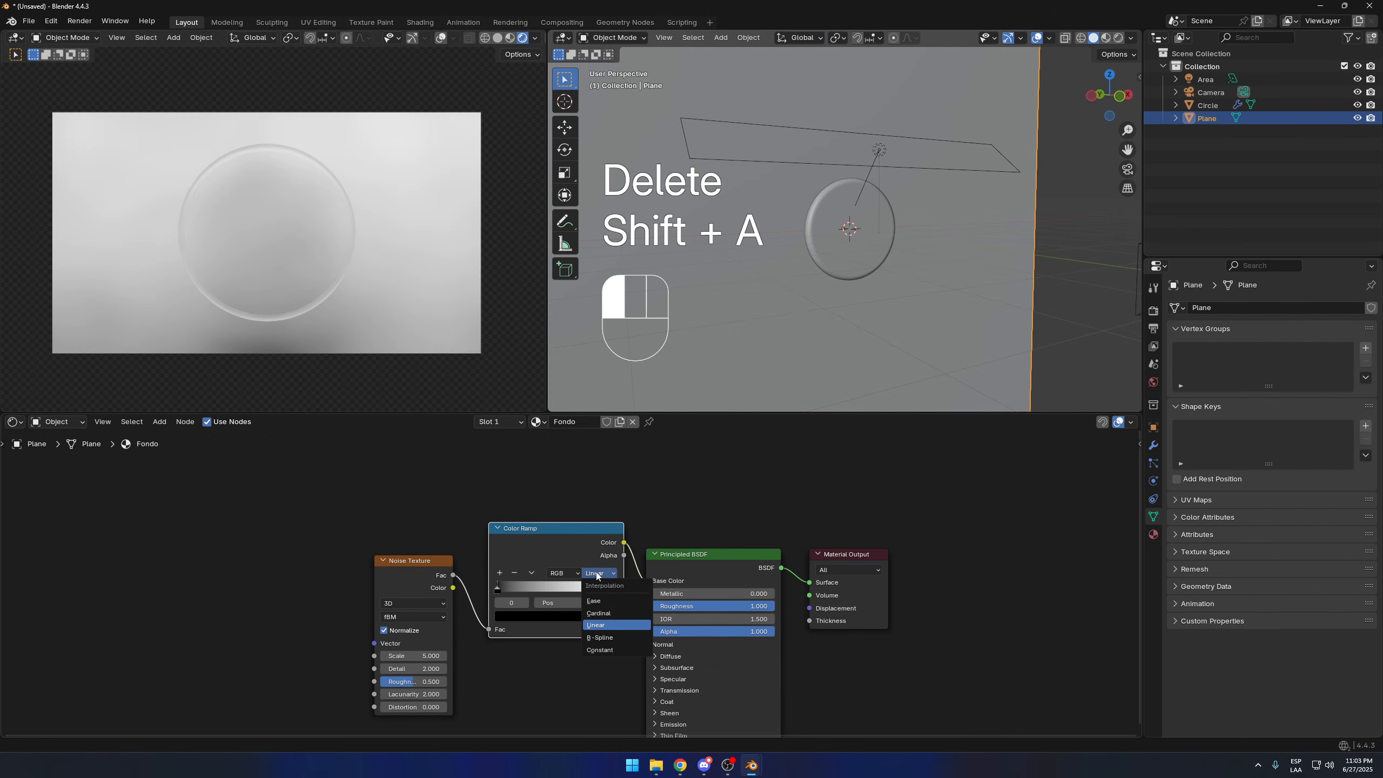
pyautogui.click(600, 649)
pyautogui.moveTo(613, 592); pyautogui.dragTo(557, 595)
# Step: Select the glass disc and set the lower Glass BSDF's roughness to 0.2
pyautogui.scroll(6, 294, 249)
pyautogui.click(147, 248)
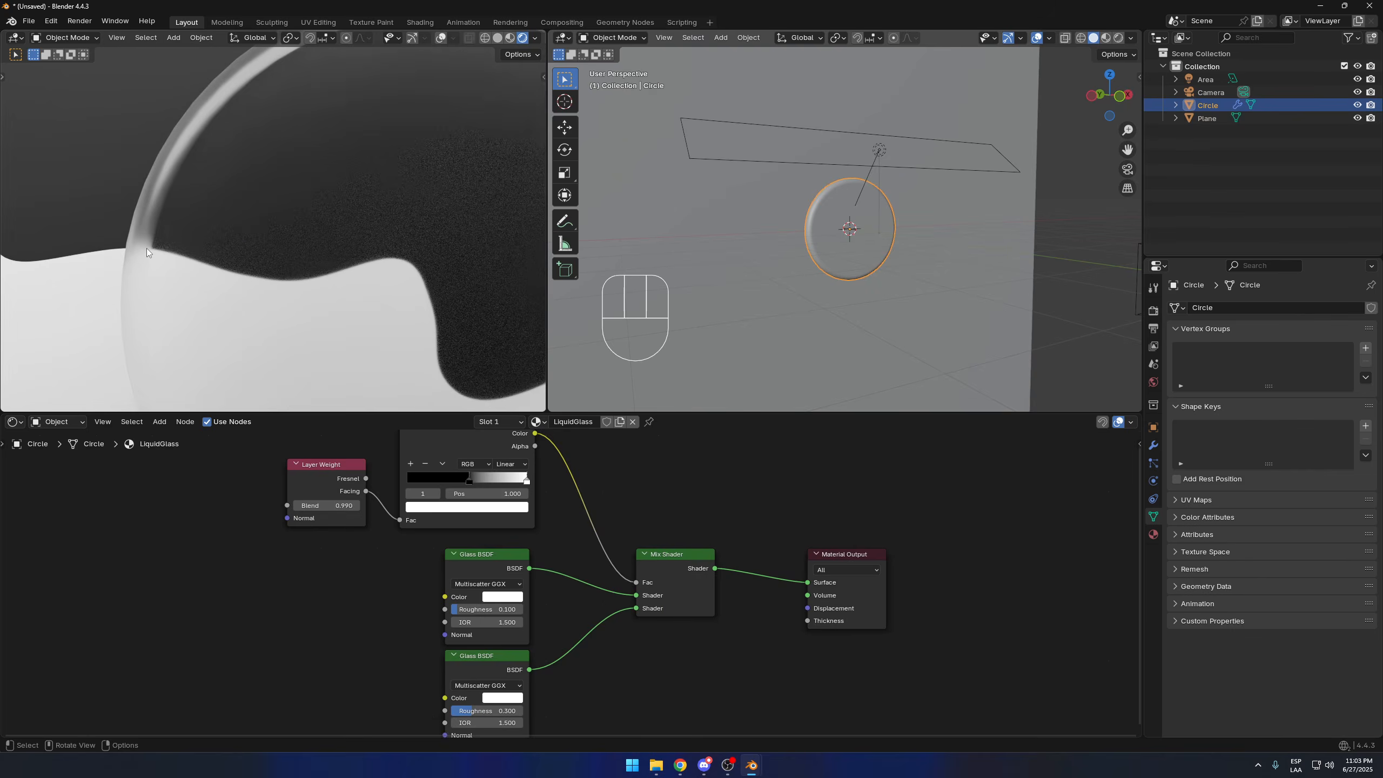
pyautogui.scroll(2, 140, 252)
pyautogui.moveTo(397, 638); pyautogui.dragTo(328, 565, button='middle')
pyautogui.moveTo(412, 638); pyautogui.dragTo(397, 638)
pyautogui.click(397, 637)
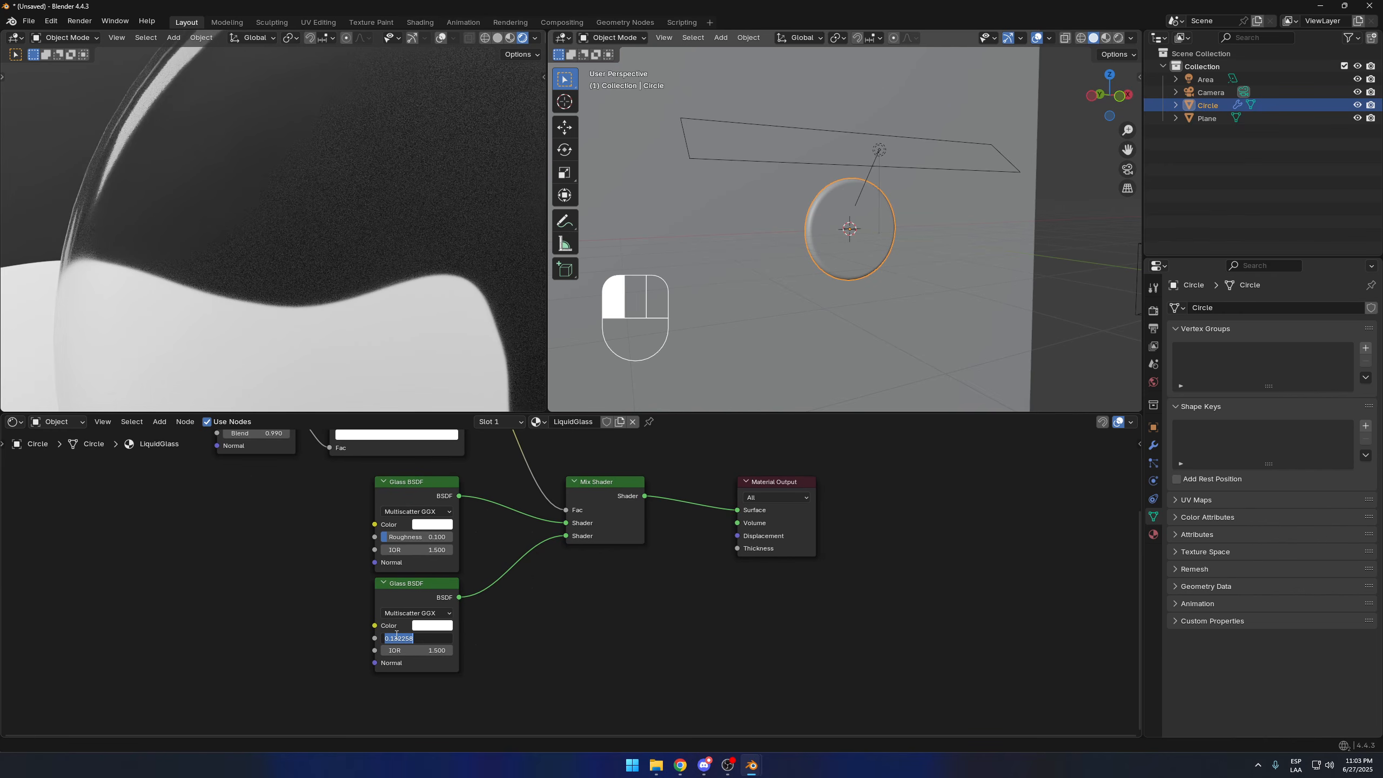
pyautogui.write('0.2')
pyautogui.press('Return')
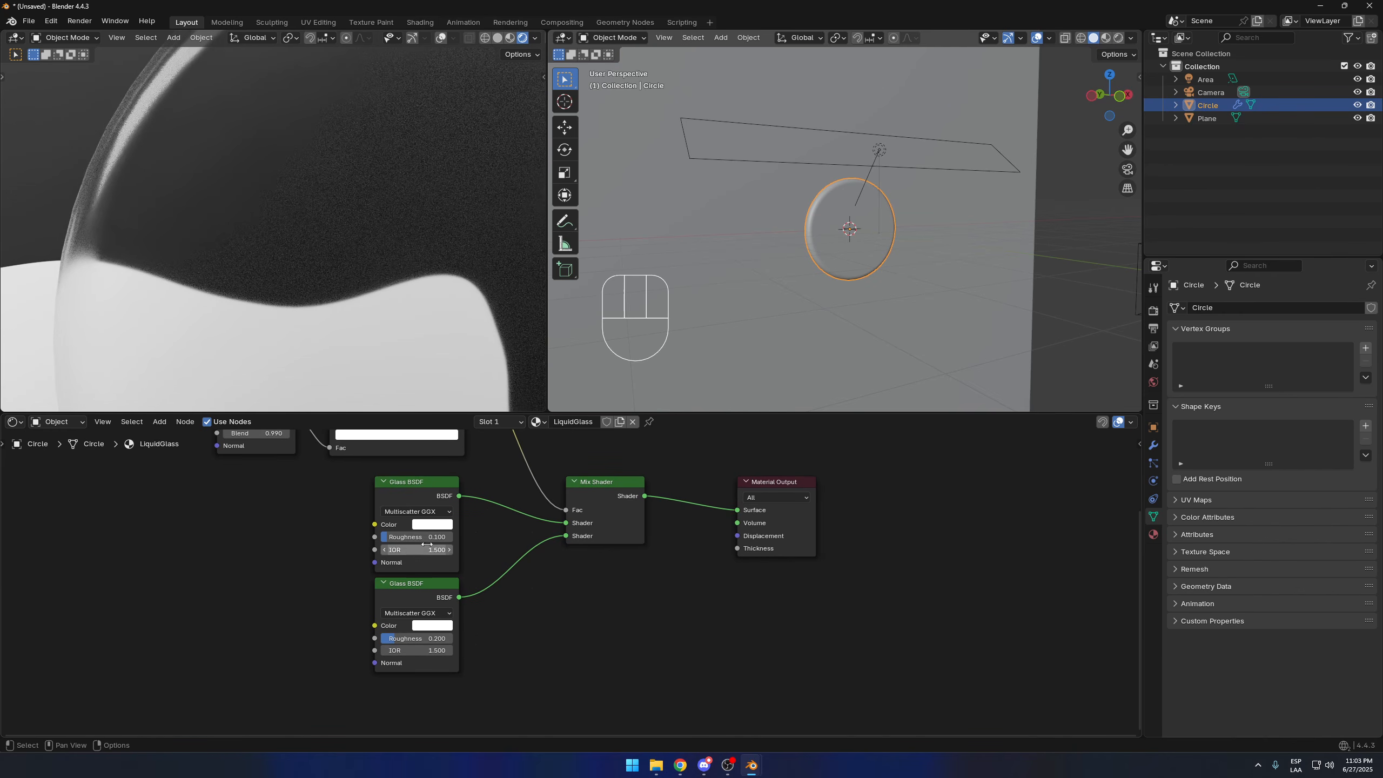
# Step: Set the roughness to 0.05 on the upper Glass BSDF and 0.1 on the lower one
pyautogui.click(433, 538)
pyautogui.write('.05')
pyautogui.press('Return')
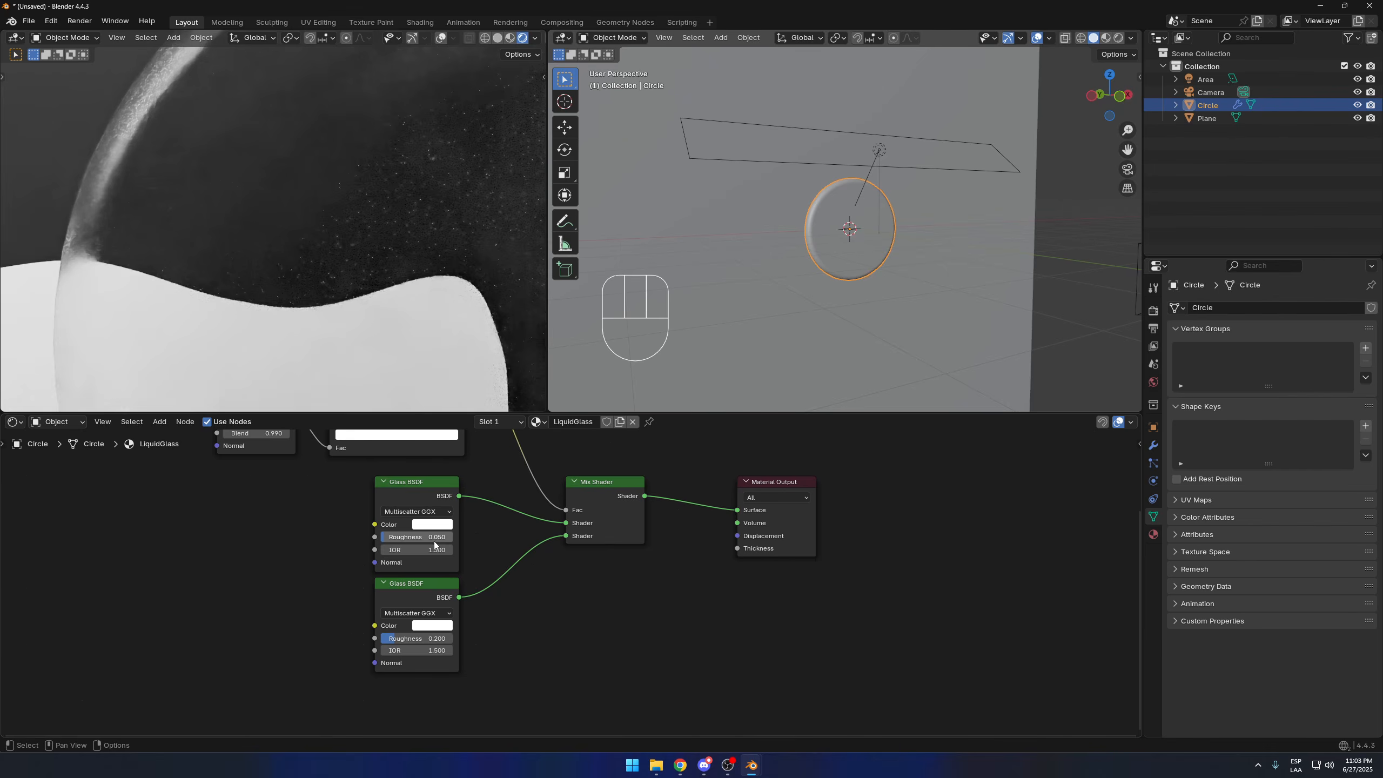
pyautogui.scroll(2, 418, 642)
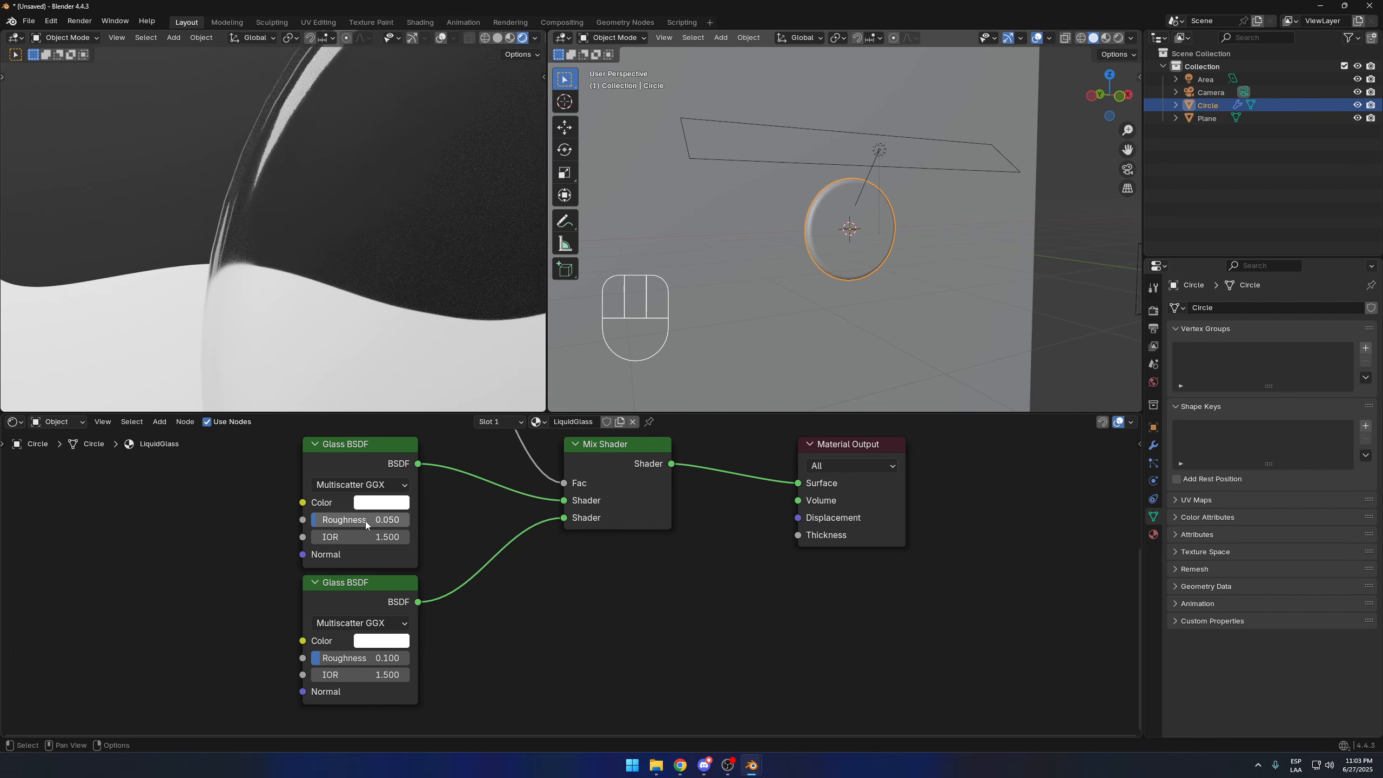
# Step: Try a roughness of 0 on the lower Glass BSDF, inspect the disc, and undo the change
pyautogui.scroll(2, 263, 285)
pyautogui.keyDown('shift'); pyautogui.moveTo(263, 286); pyautogui.dragTo(305, 231, button='middle'); pyautogui.keyUp('shift')
pyautogui.moveTo(382, 654); pyautogui.dragTo(312, 651)
pyautogui.scroll(-10, 284, 214)
pyautogui.keyDown('shift'); pyautogui.moveTo(332, 218); pyautogui.dragTo(278, 219, button='middle'); pyautogui.keyUp('shift')
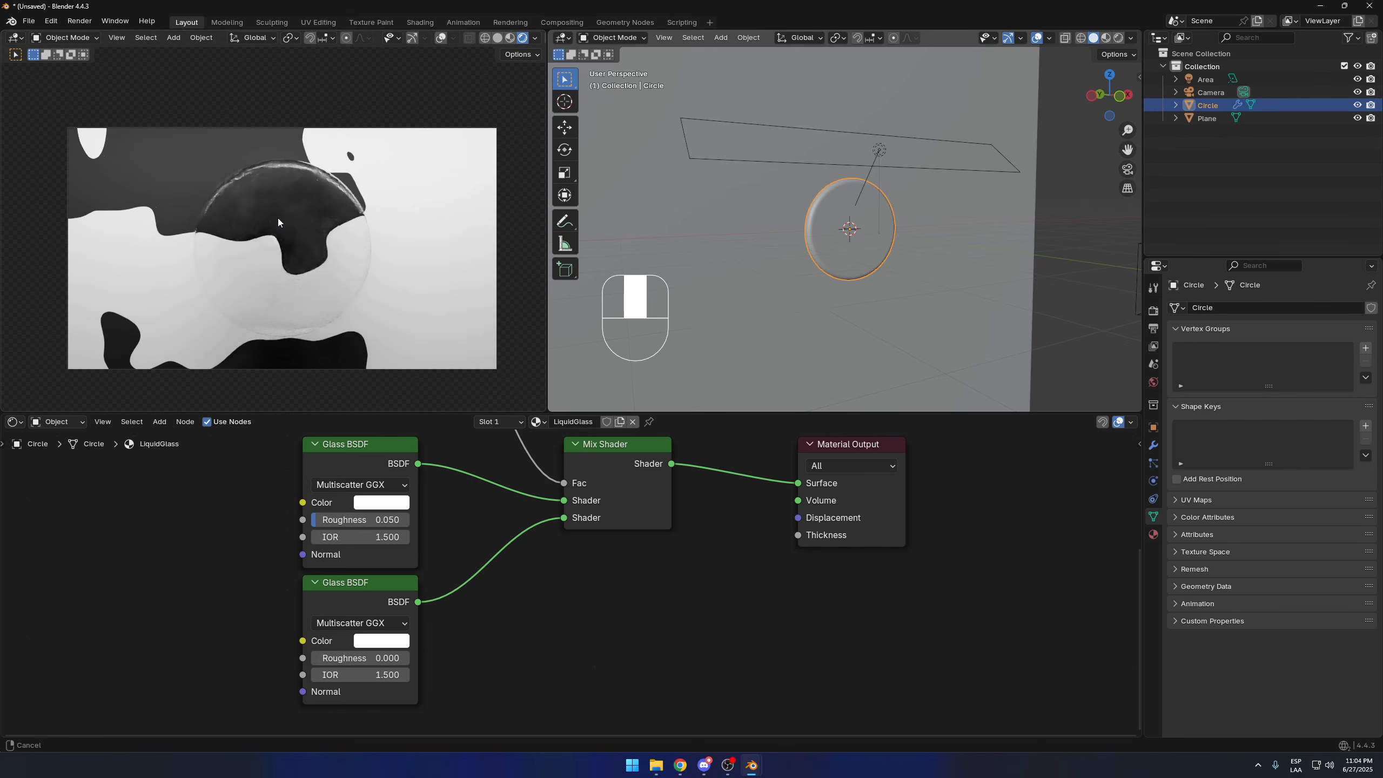
pyautogui.scroll(4, 308, 202)
pyautogui.scroll(1, 166, 136)
pyautogui.hotkey('ctrl', 'z')
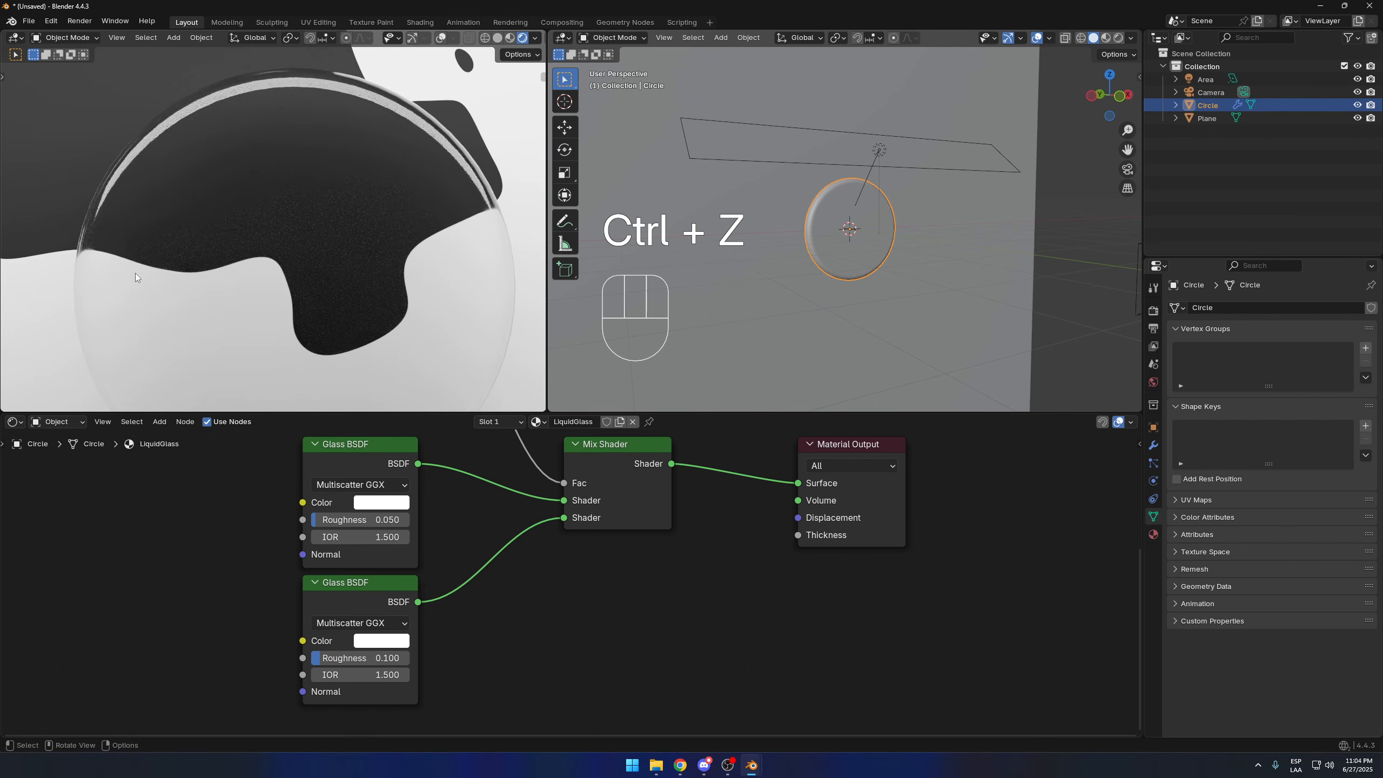
# Step: Try a different IOR on the upper Glass BSDF and set it back to 1.5
pyautogui.moveTo(237, 482); pyautogui.dragTo(300, 459, button='middle')
pyautogui.scroll(1, 414, 491)
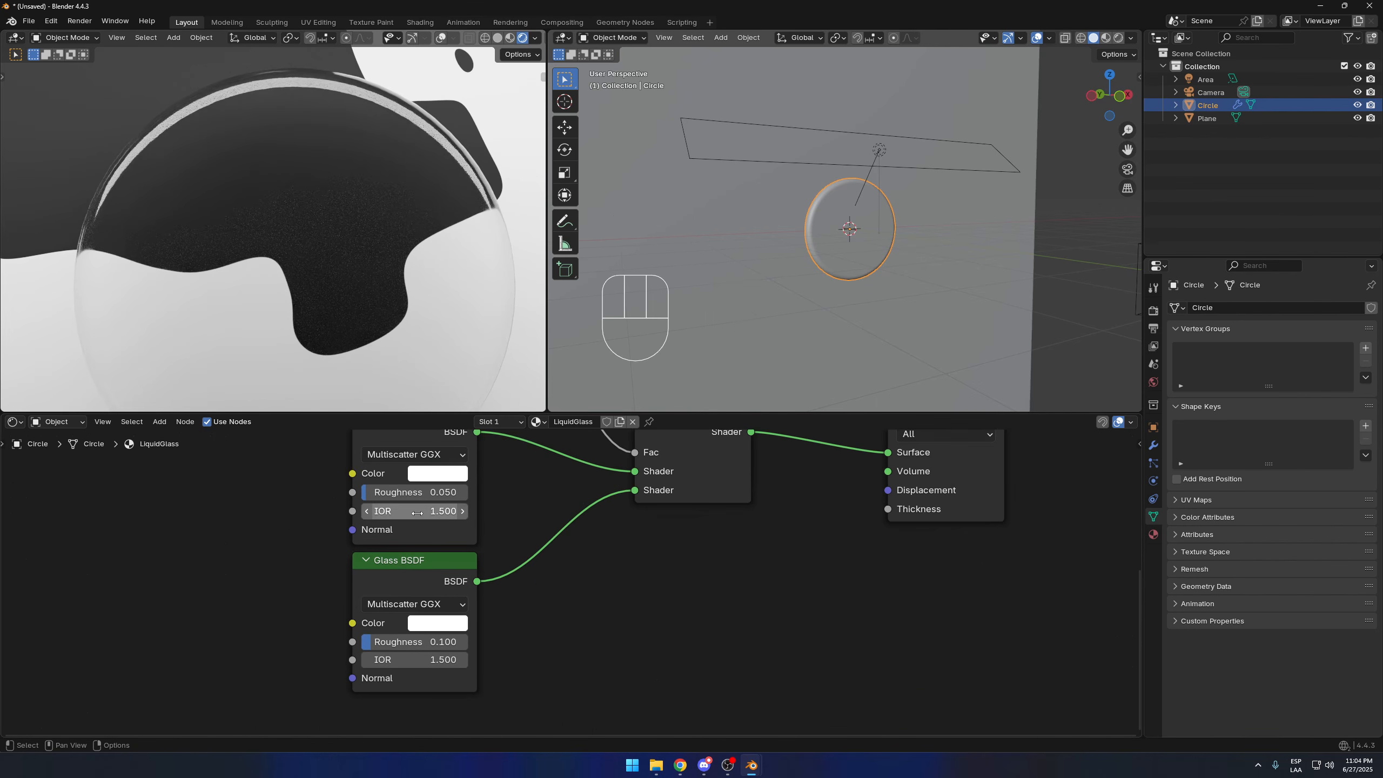
pyautogui.moveTo(529, 501); pyautogui.dragTo(535, 550, button='middle')
pyautogui.scroll(1, 484, 554)
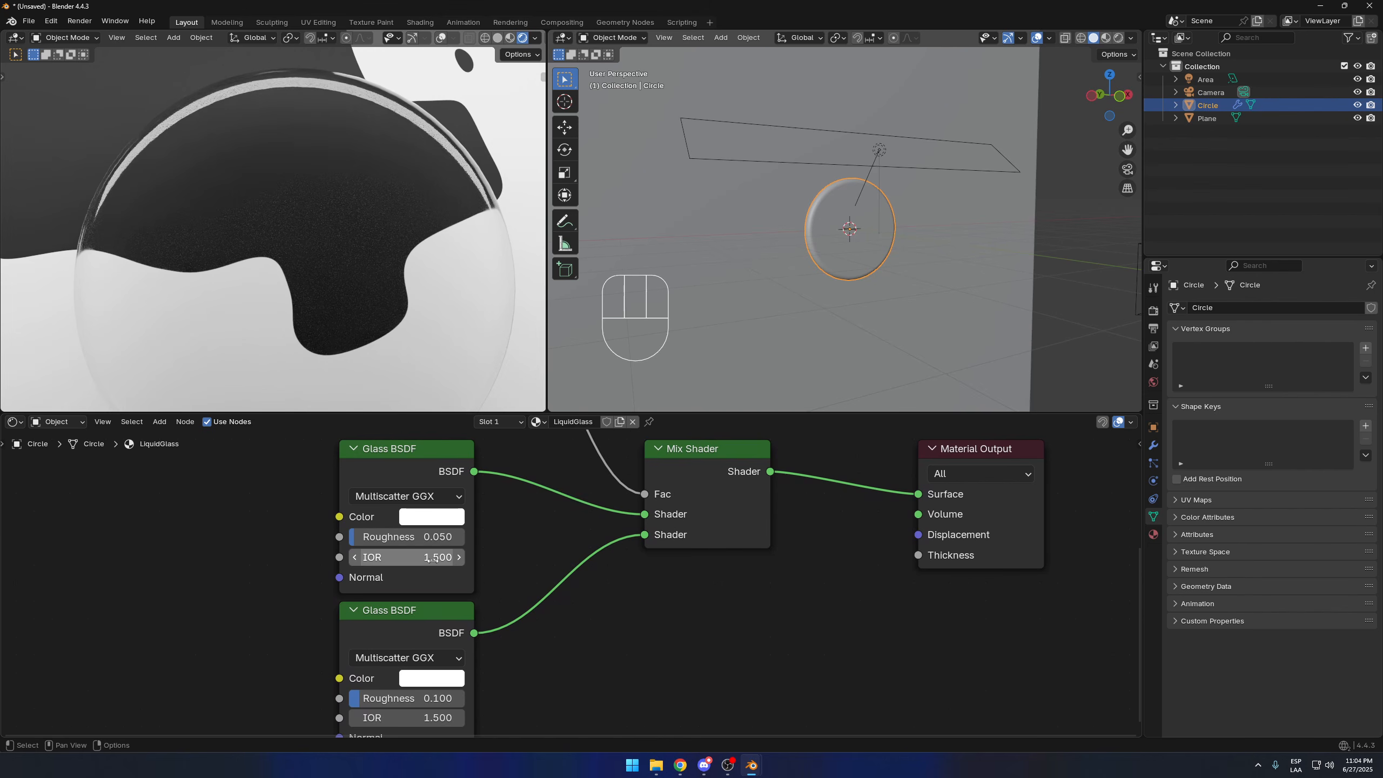
pyautogui.moveTo(429, 557)
pyautogui.keyDown('shift'); pyautogui.mouseDown()
pyautogui.moveTo(376, 557)
pyautogui.moveTo(441, 557)
pyautogui.moveTo(407, 557)
pyautogui.moveTo(435, 557)
pyautogui.moveTo(420, 557)
pyautogui.mouseUp(); pyautogui.keyUp('shift')
pyautogui.click(450, 559)
pyautogui.write('1.5')
pyautogui.press('Return')
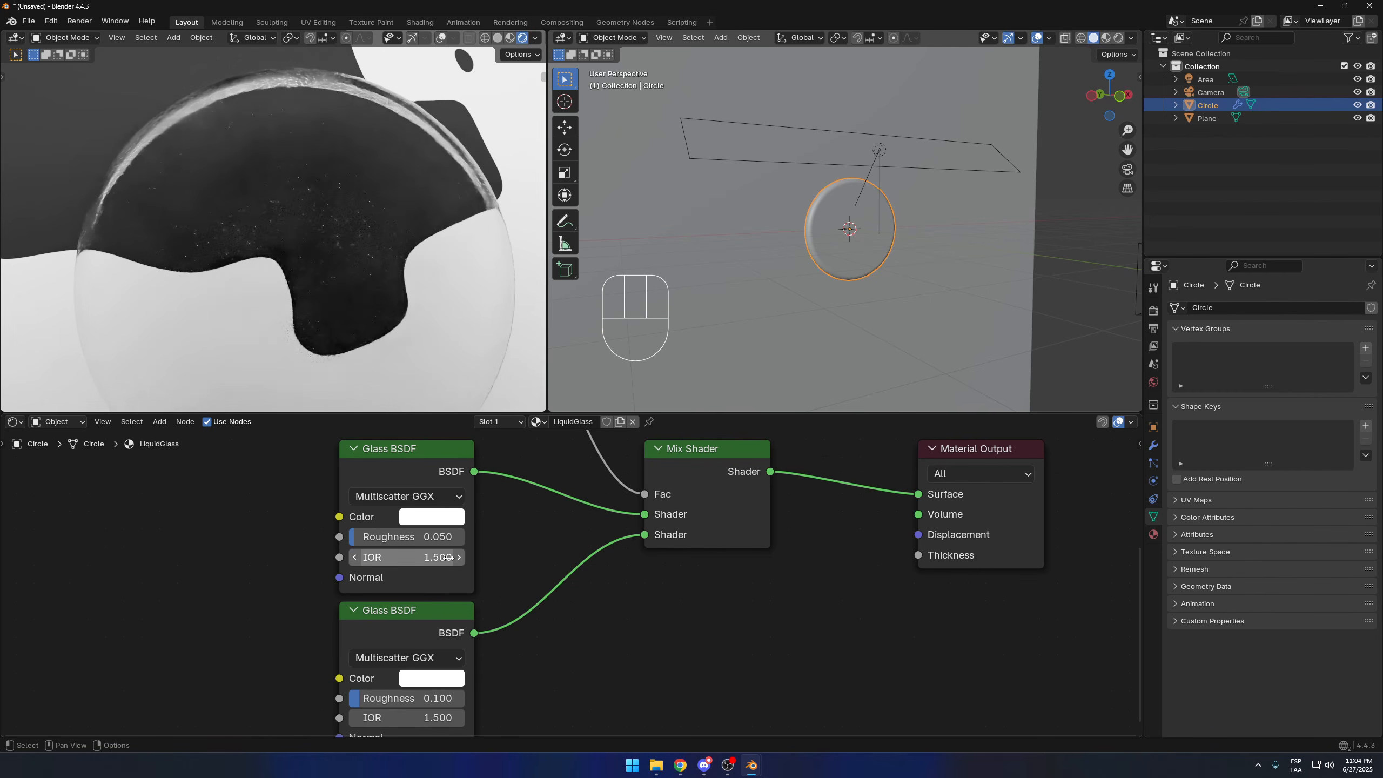
# Step: Set the upper Glass BSDF's IOR to 1.45 and copy that value to the lower Glass BSDF
pyautogui.click(450, 558)
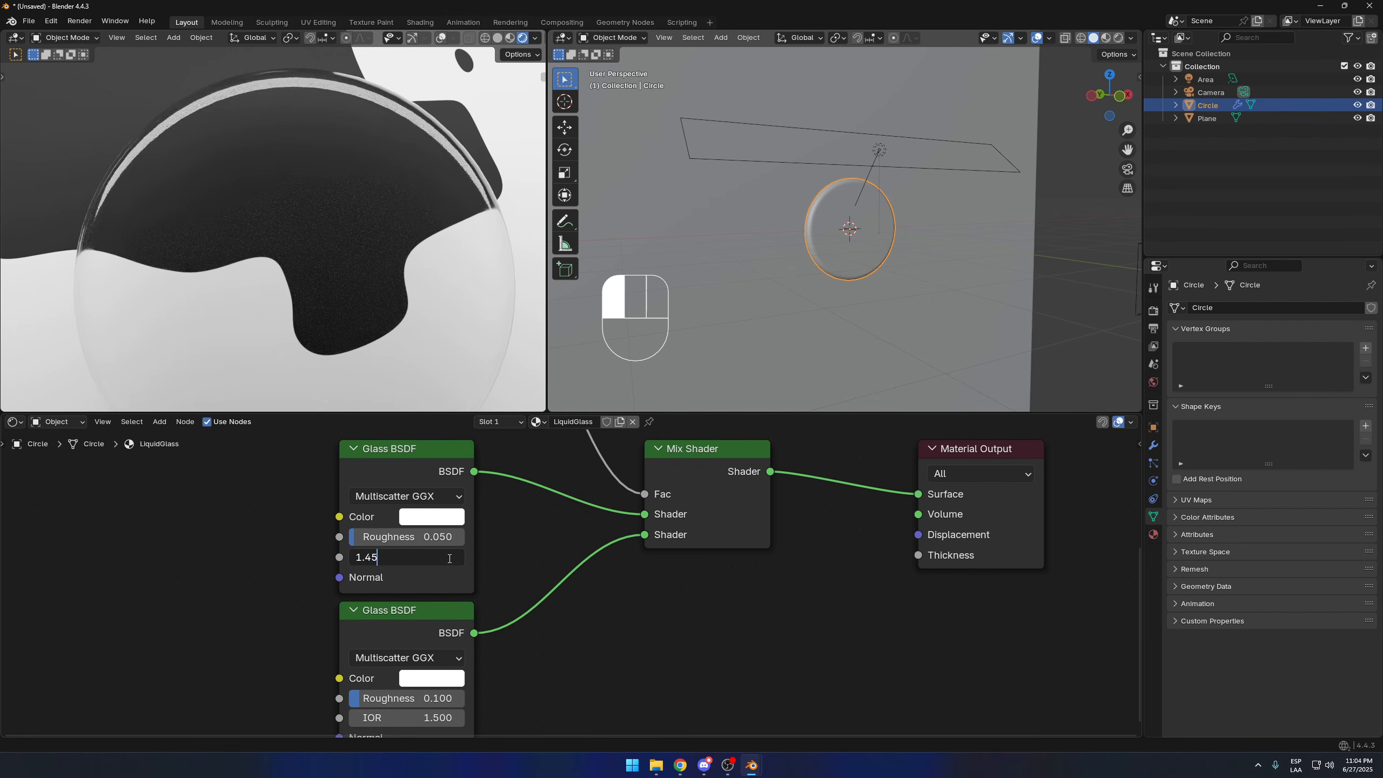
pyautogui.write('1.45')
pyautogui.press('Return')
pyautogui.hotkey('ctrl', 'c')
pyautogui.hotkey('ctrl', 'v')
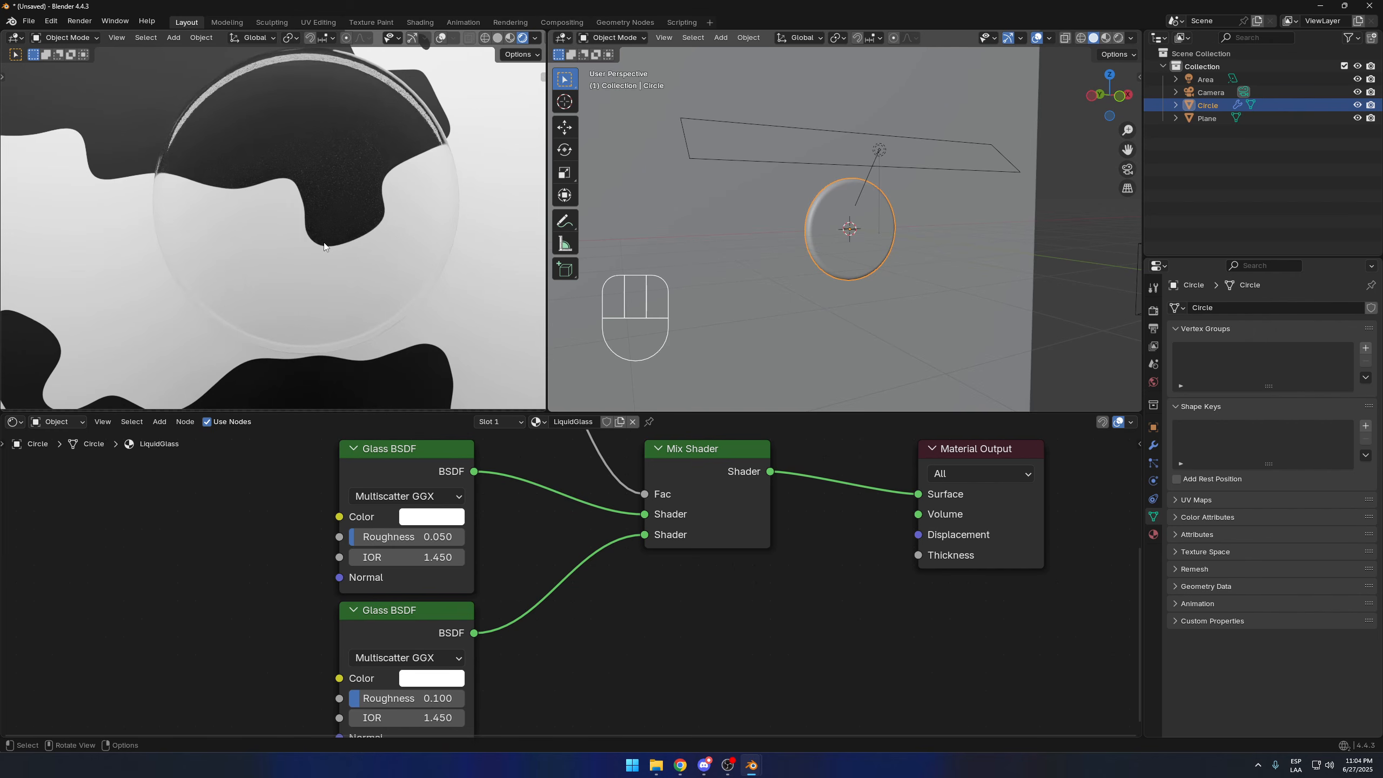
pyautogui.scroll(2, 421, 230)
pyautogui.keyDown('shift'); pyautogui.moveTo(421, 230); pyautogui.dragTo(397, 289, button='middle'); pyautogui.keyUp('shift')
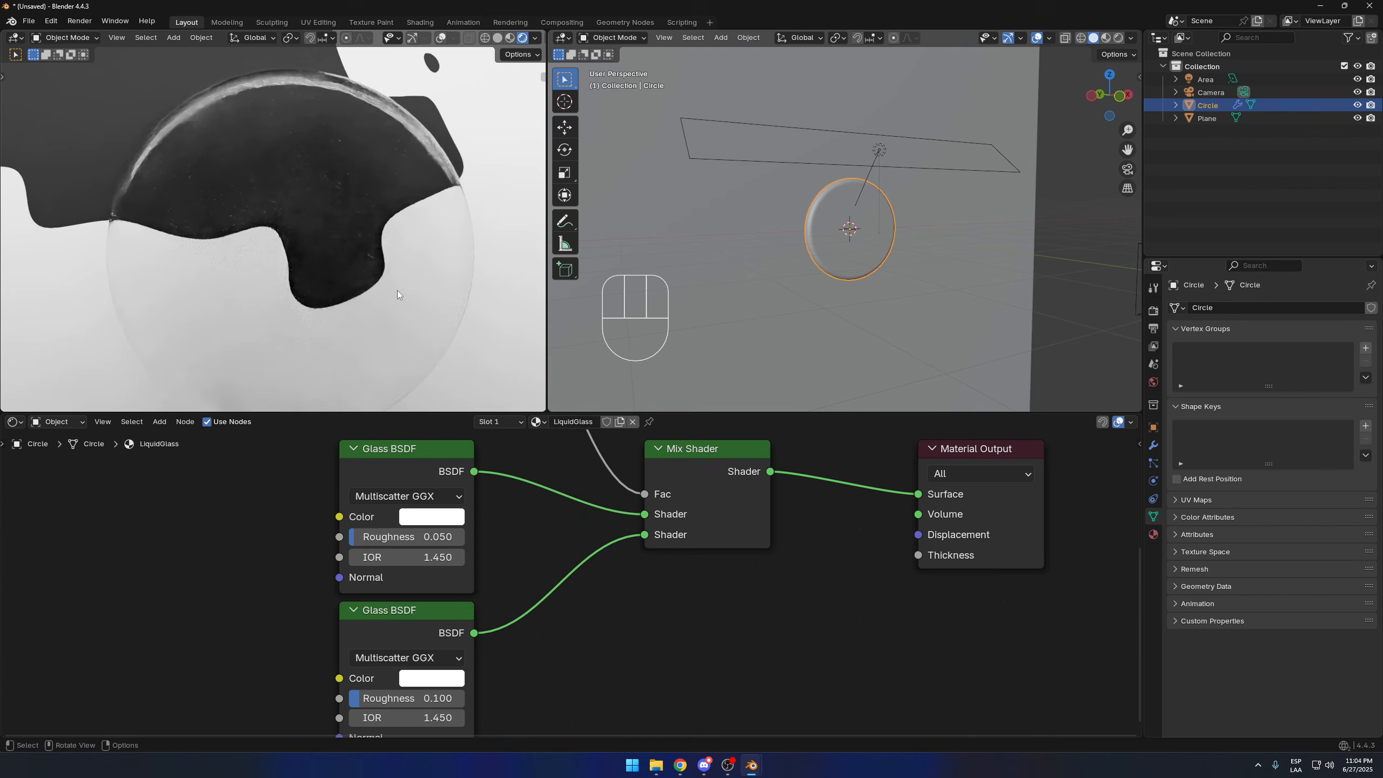
# Step: Shift the backdrop plane along Y by about -0.21 m, and by about 0.71 m back away from the disc
pyautogui.click(727, 263)
pyautogui.moveTo(727, 264); pyautogui.dragTo(867, 269, button='middle')
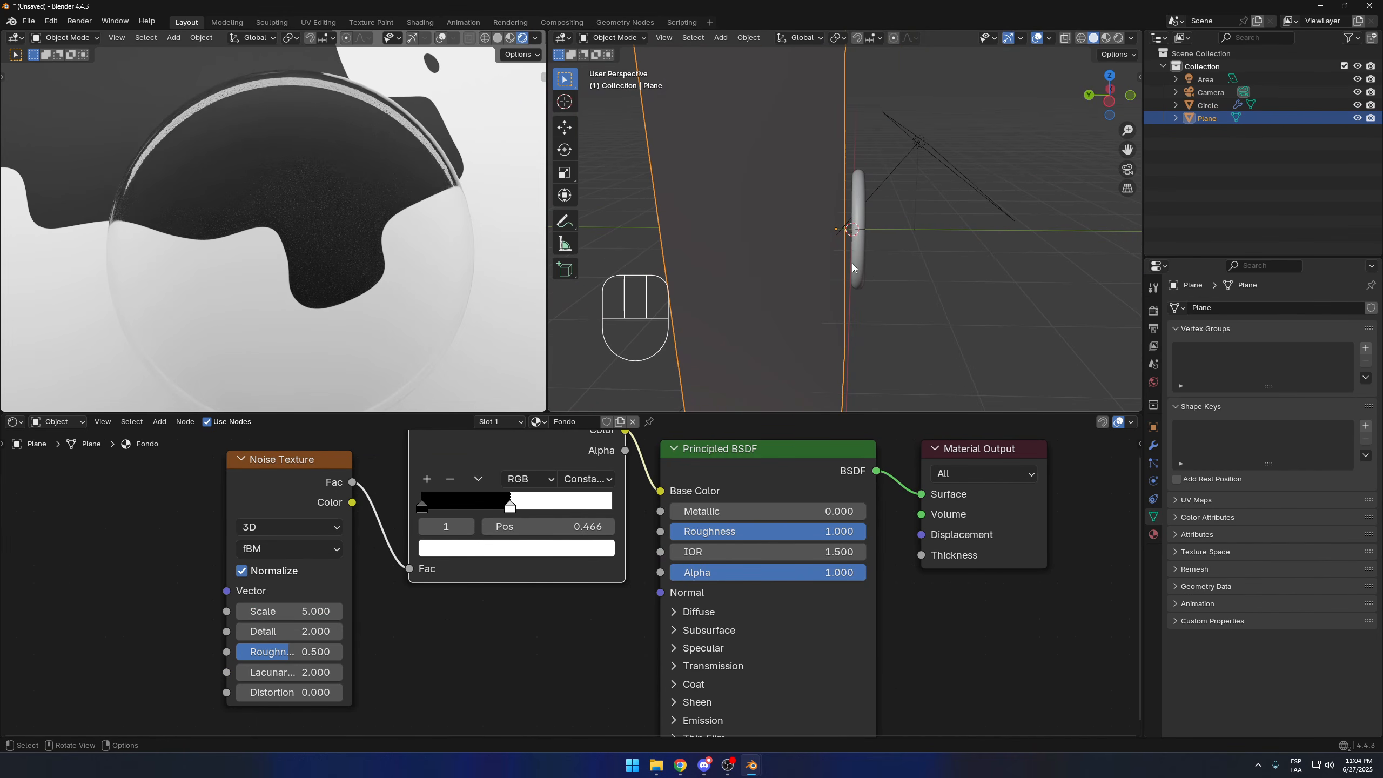
pyautogui.press('g')
pyautogui.press('y')
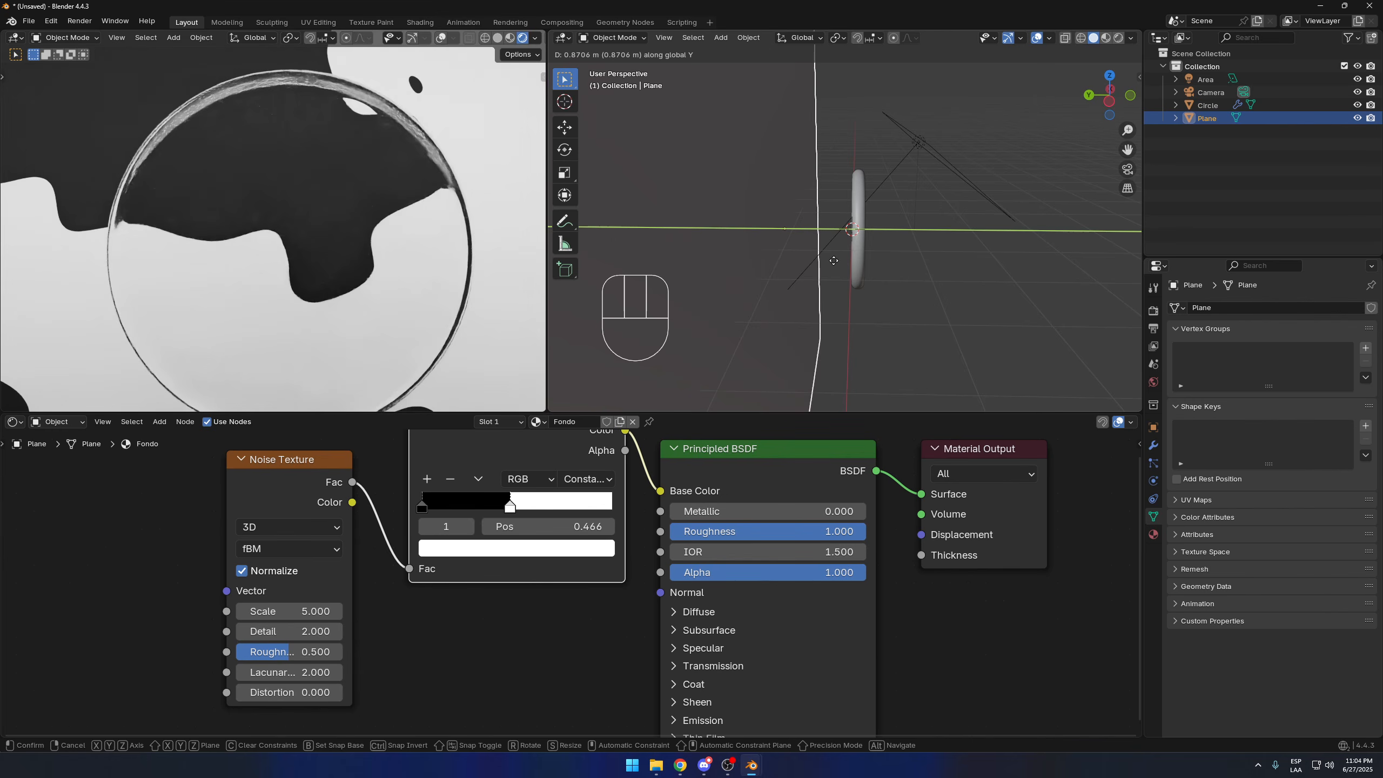
pyautogui.click(895, 261)
pyautogui.press('g')
pyautogui.press('y')
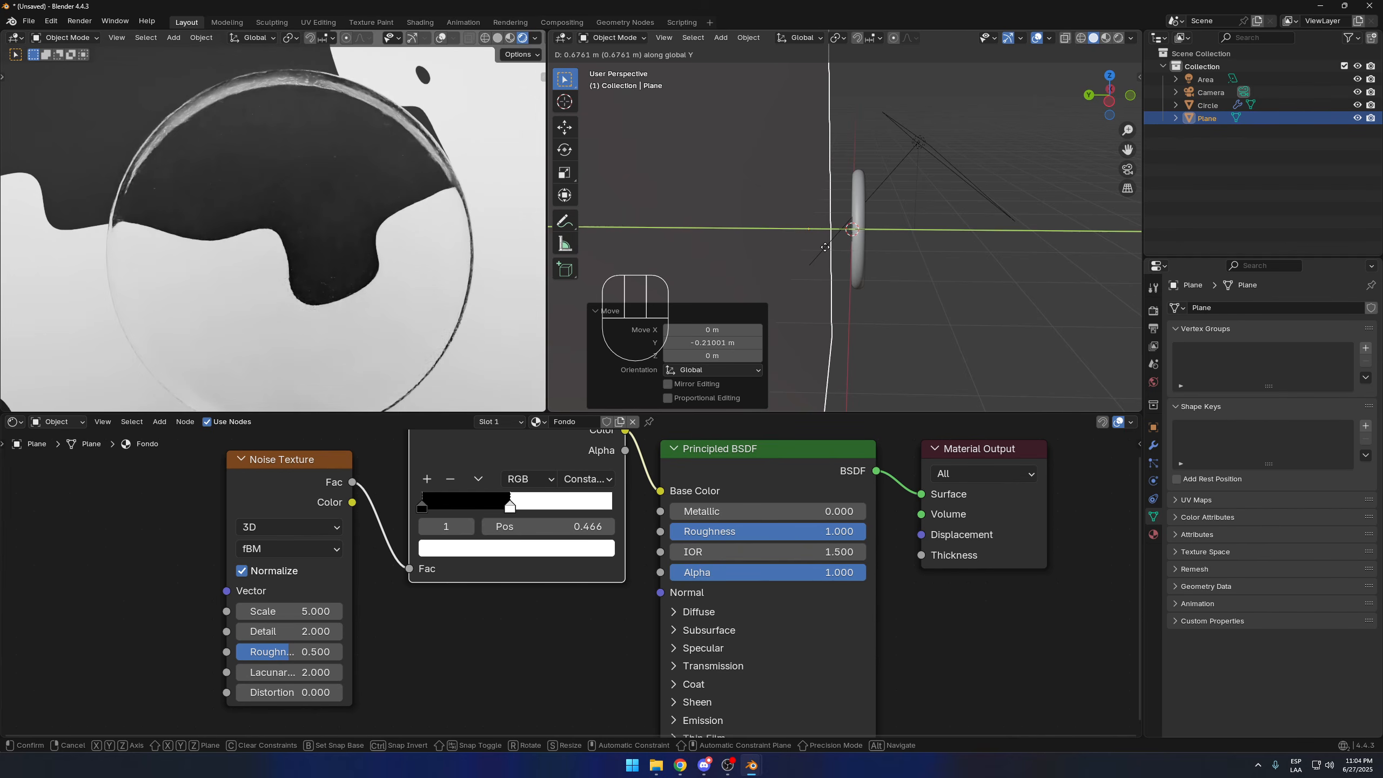
pyautogui.click(821, 257)
# Step: Delete the Noise Texture and Color Ramp nodes from the backdrop material
pyautogui.scroll(-1, 575, 583)
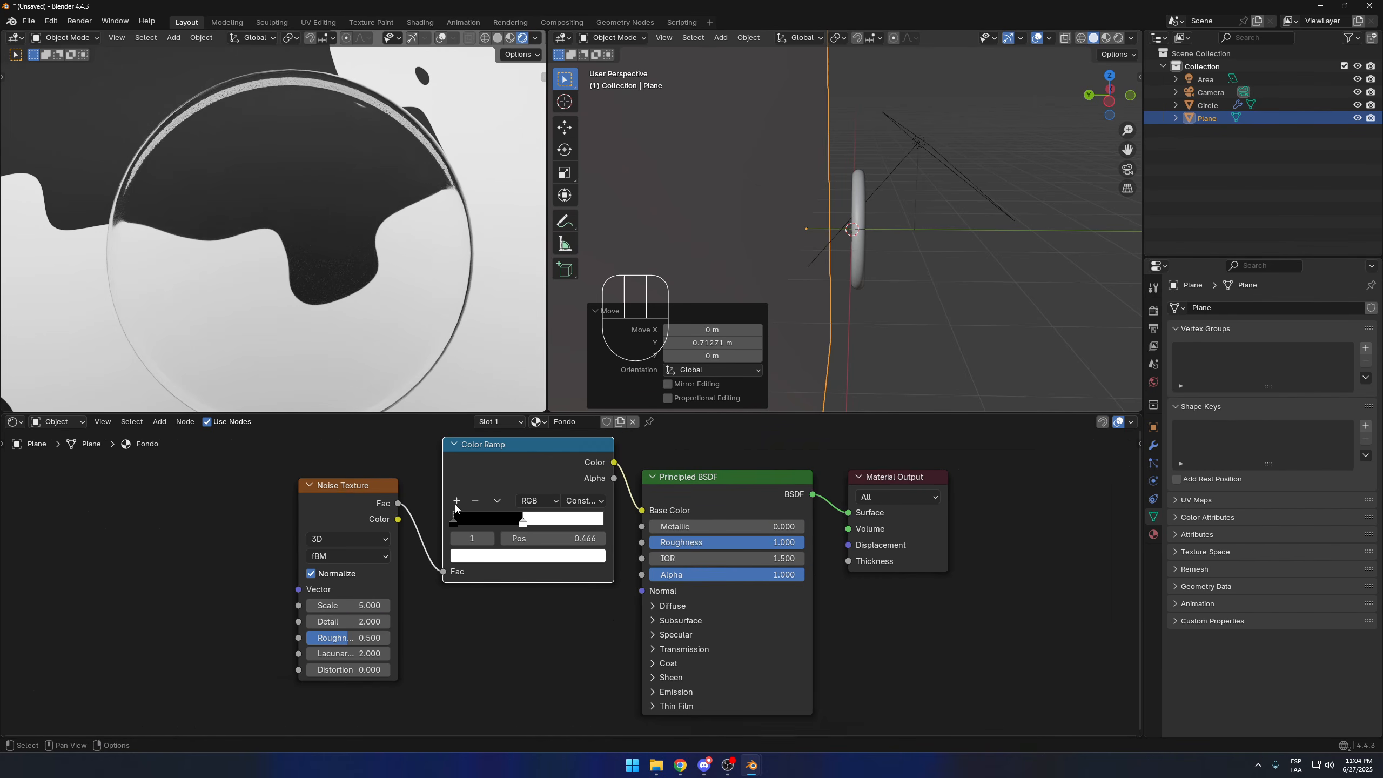
pyautogui.keyDown('shift'); pyautogui.click(373, 491); pyautogui.keyUp('shift')
pyautogui.press('Delete')
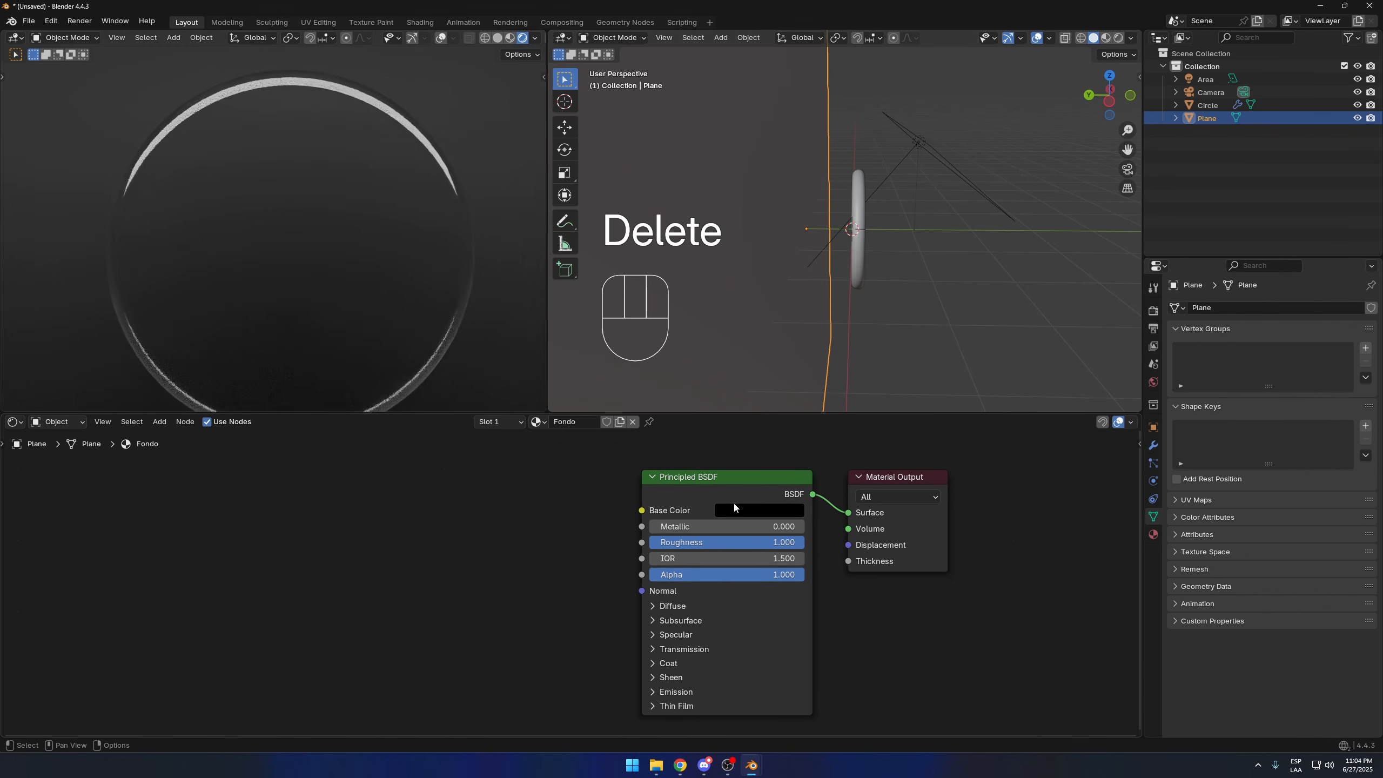
# Step: Try white as the backdrop's Base Color and change it to a deep purple
pyautogui.click(737, 508)
pyautogui.moveTo(852, 382); pyautogui.dragTo(844, 279)
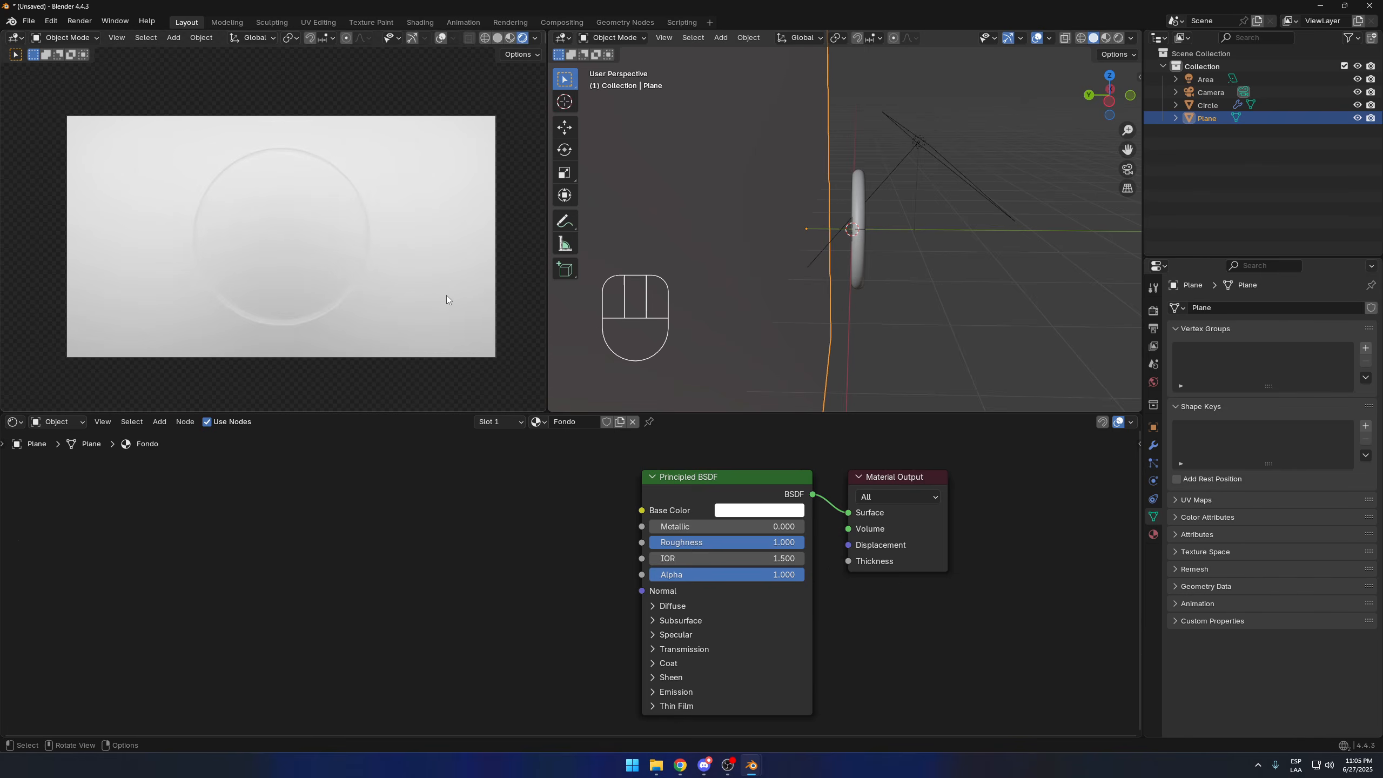
pyautogui.click(781, 506)
pyautogui.click(846, 331)
pyautogui.moveTo(776, 371)
pyautogui.mouseDown()
pyautogui.moveTo(766, 387)
pyautogui.moveTo(730, 363)
pyautogui.moveTo(752, 382)
pyautogui.moveTo(806, 382)
pyautogui.moveTo(834, 330)
pyautogui.mouseUp()
pyautogui.moveTo(845, 330)
pyautogui.mouseDown()
pyautogui.moveTo(845, 300)
pyautogui.moveTo(844, 315)
pyautogui.mouseUp()
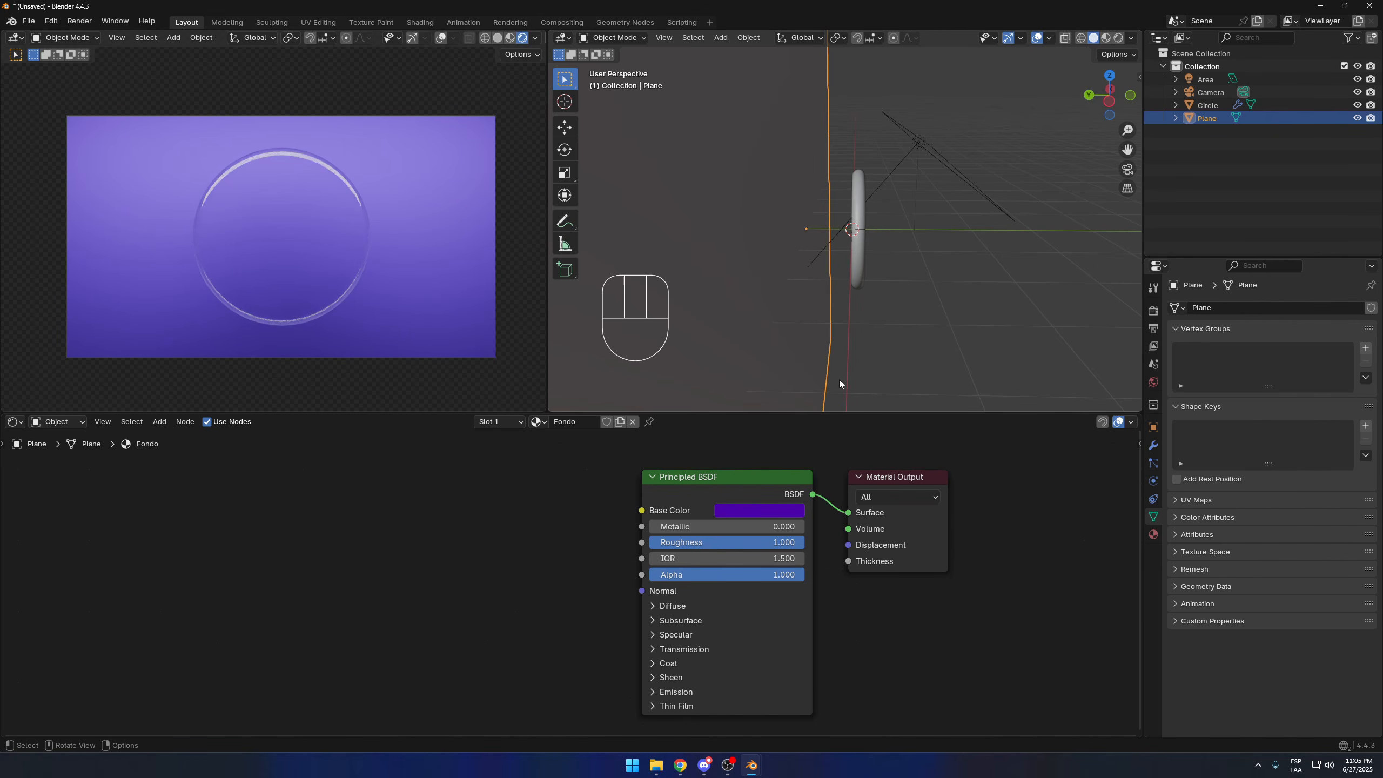
# Step: Add a text object and move it along Y in front of the disc
pyautogui.moveTo(915, 302); pyautogui.dragTo(1048, 275, button='middle')
pyautogui.click(1048, 274)
pyautogui.hotkey('shift', 'a')
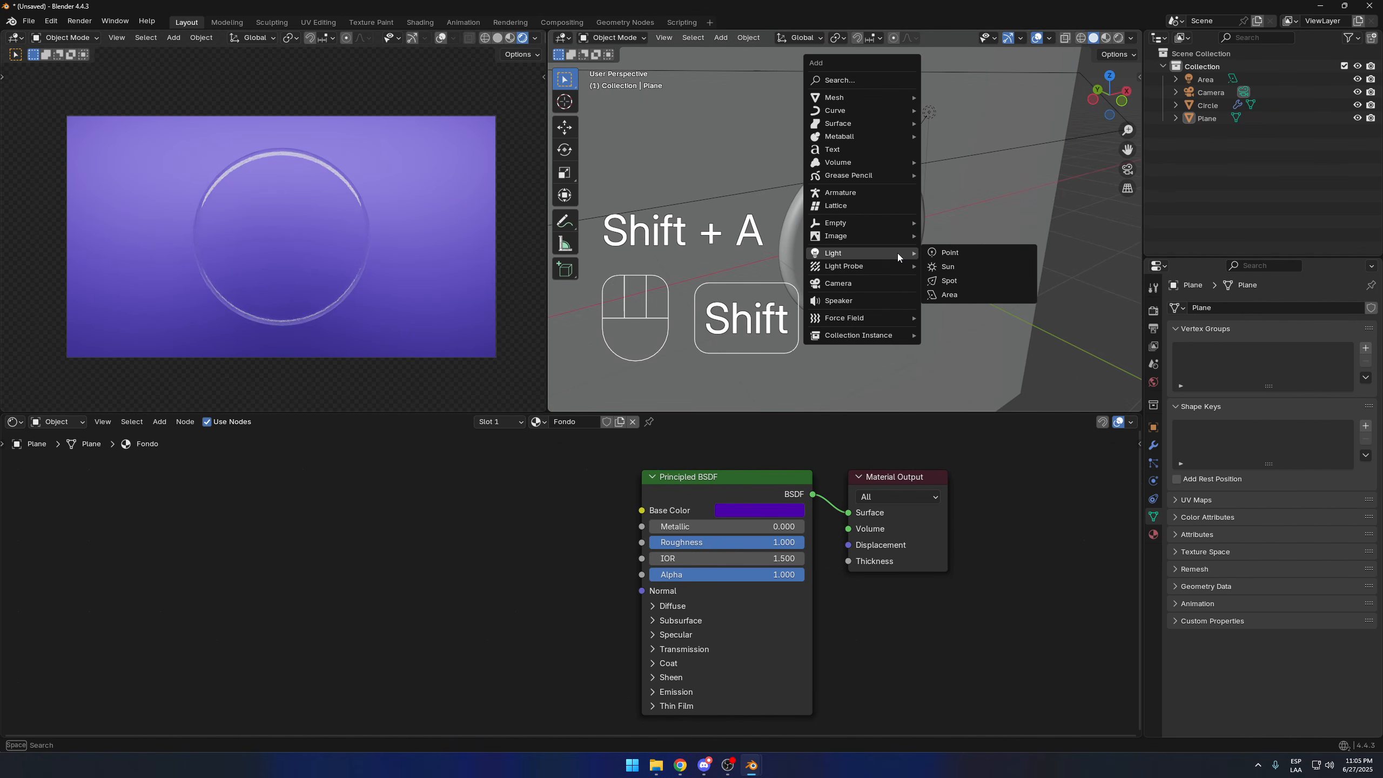
pyautogui.click(843, 152)
pyautogui.press('g')
pyautogui.press('y')
pyautogui.click(956, 329)
# Step: Replace the text object's default wording with "hola"
pyautogui.press('Tab')
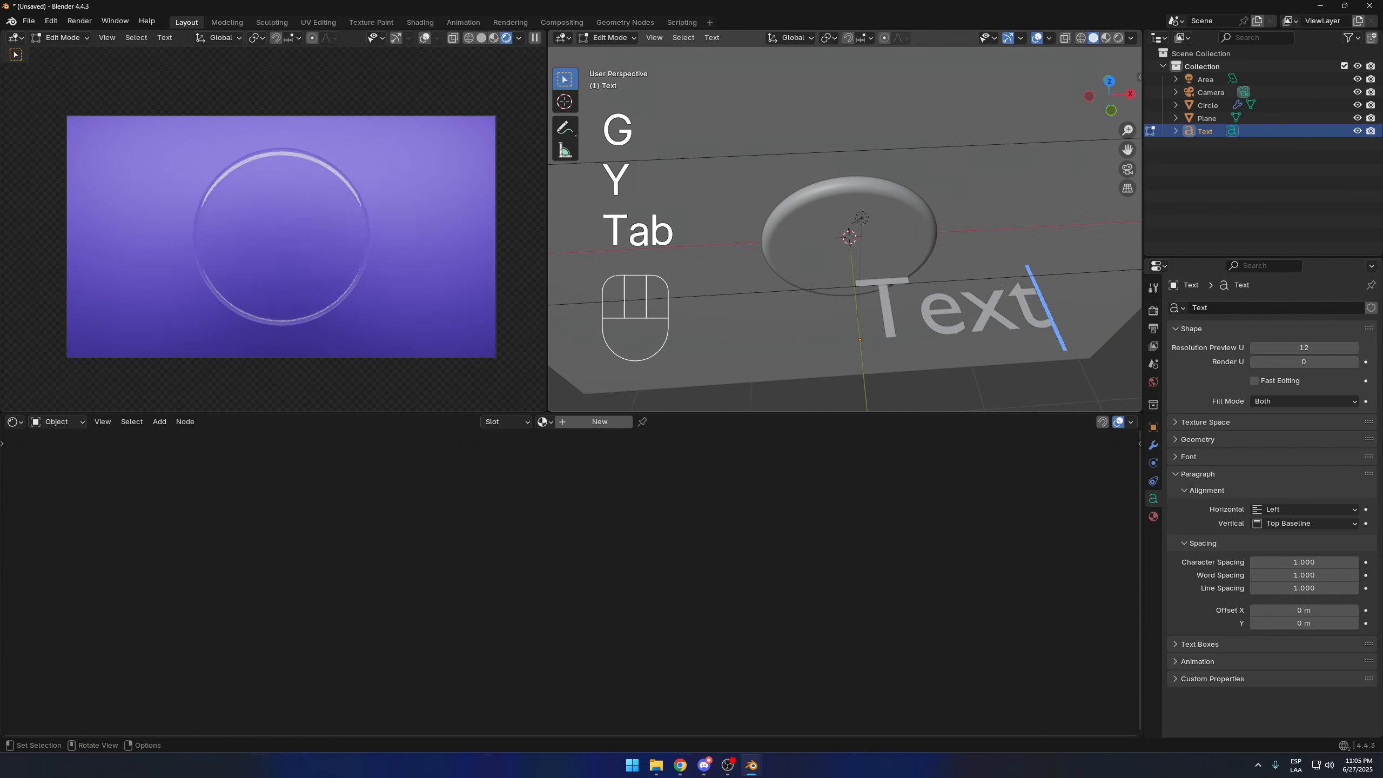
pyautogui.press('BackSpace')
pyautogui.press('BackSpace')
pyautogui.press('BackSpace')
pyautogui.press('BackSpace')
pyautogui.write('hola')
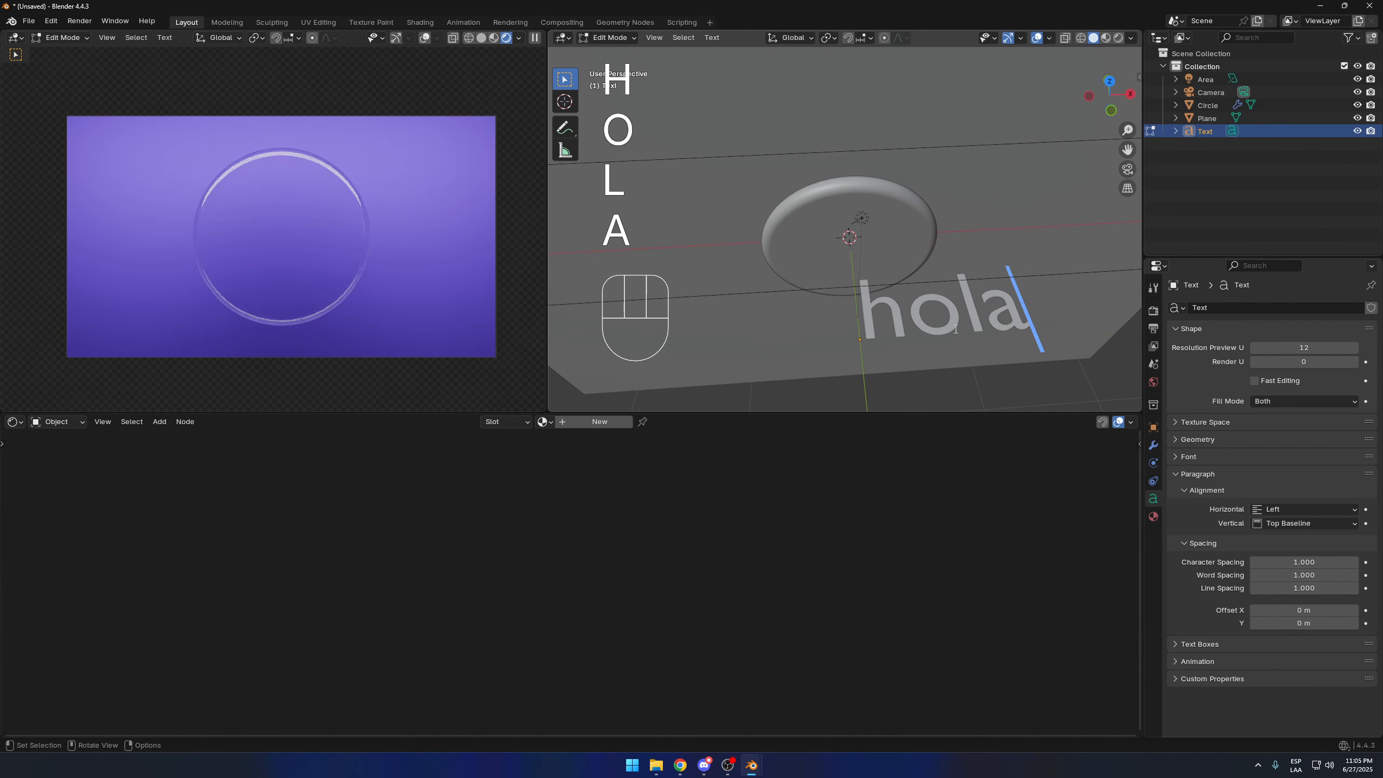
# Step: Change the text object's wording to "liquid" and "glass" on two lines
pyautogui.press('BackSpace')
pyautogui.press('BackSpace')
pyautogui.press('BackSpace')
pyautogui.press('BackSpace')
pyautogui.write('liquid')
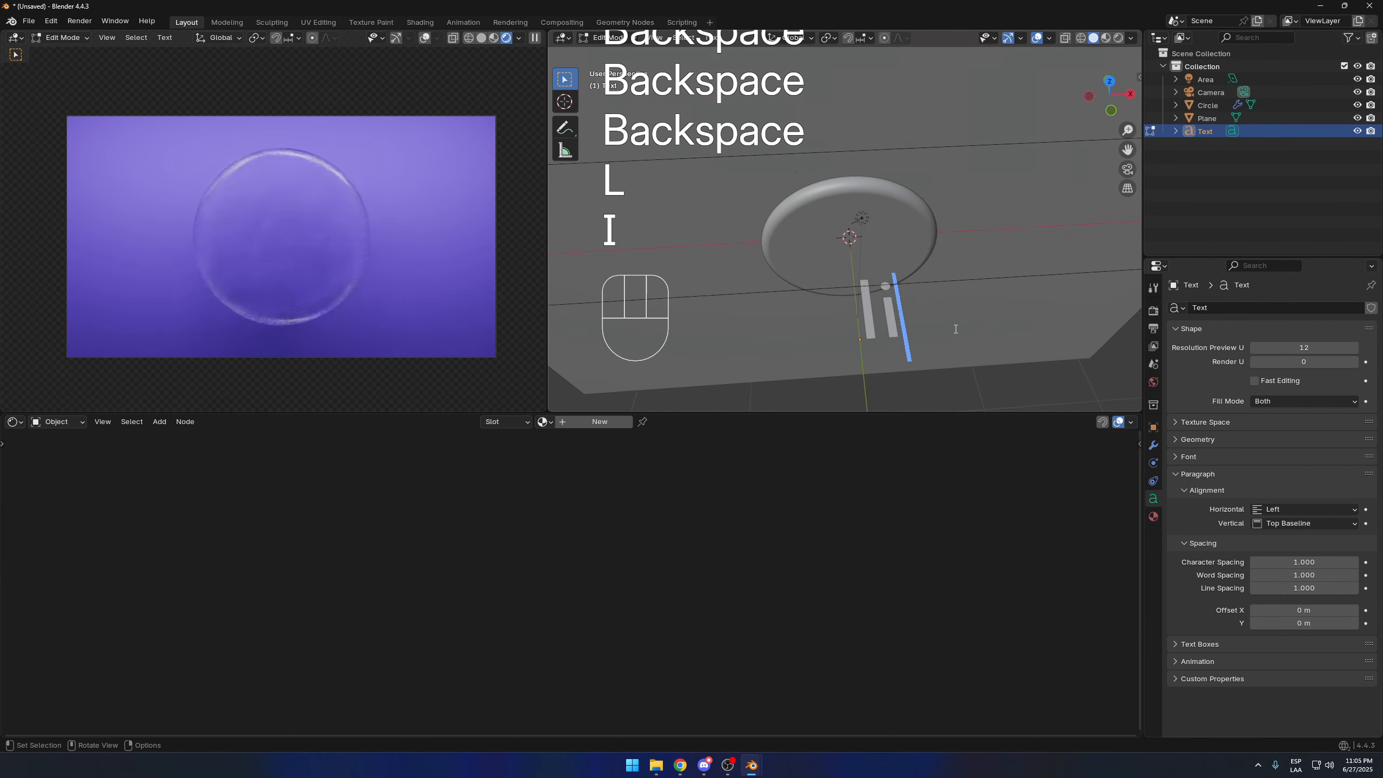
pyautogui.press('Return')
pyautogui.write('glass')
pyautogui.press('Tab')
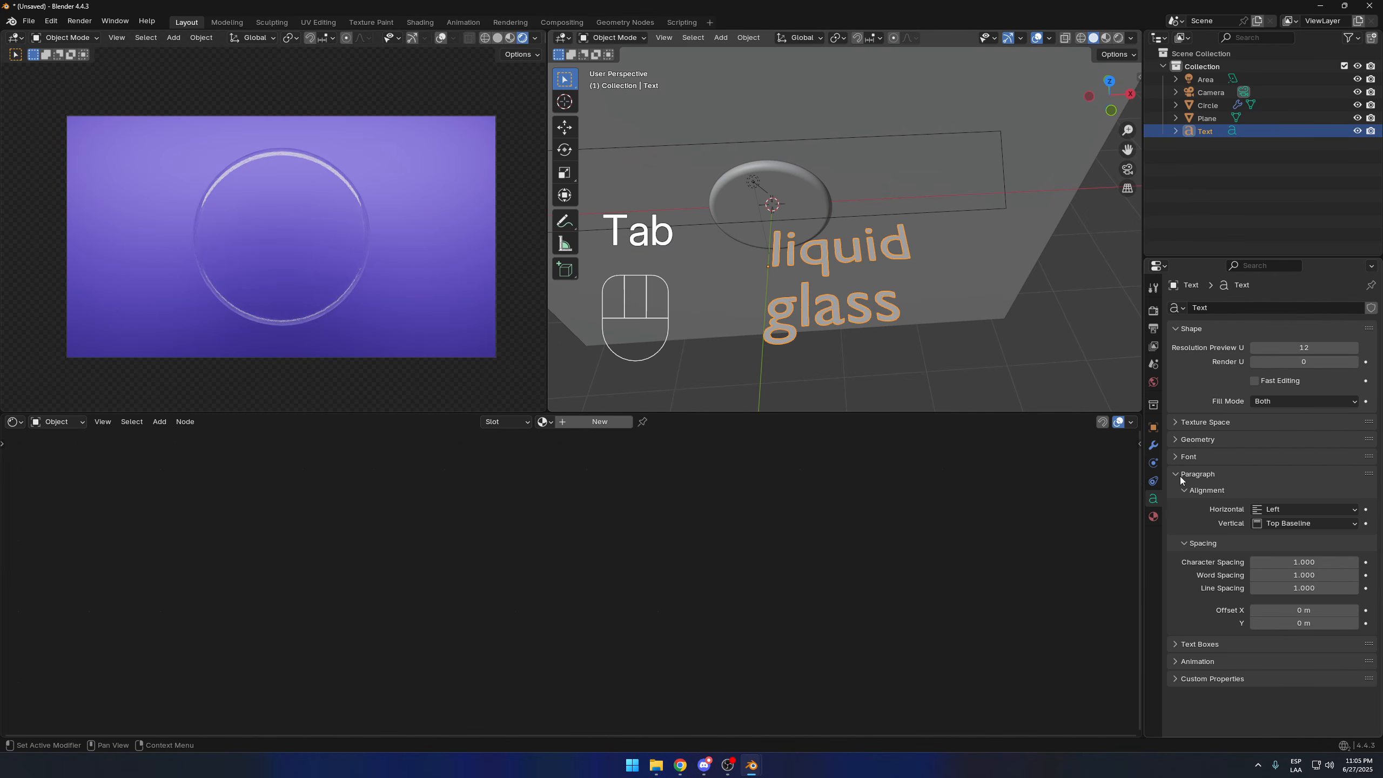
# Step: Load Red Hat Display Regular from the Youtube Logo folder as the text object's regular font
pyautogui.click(1173, 459)
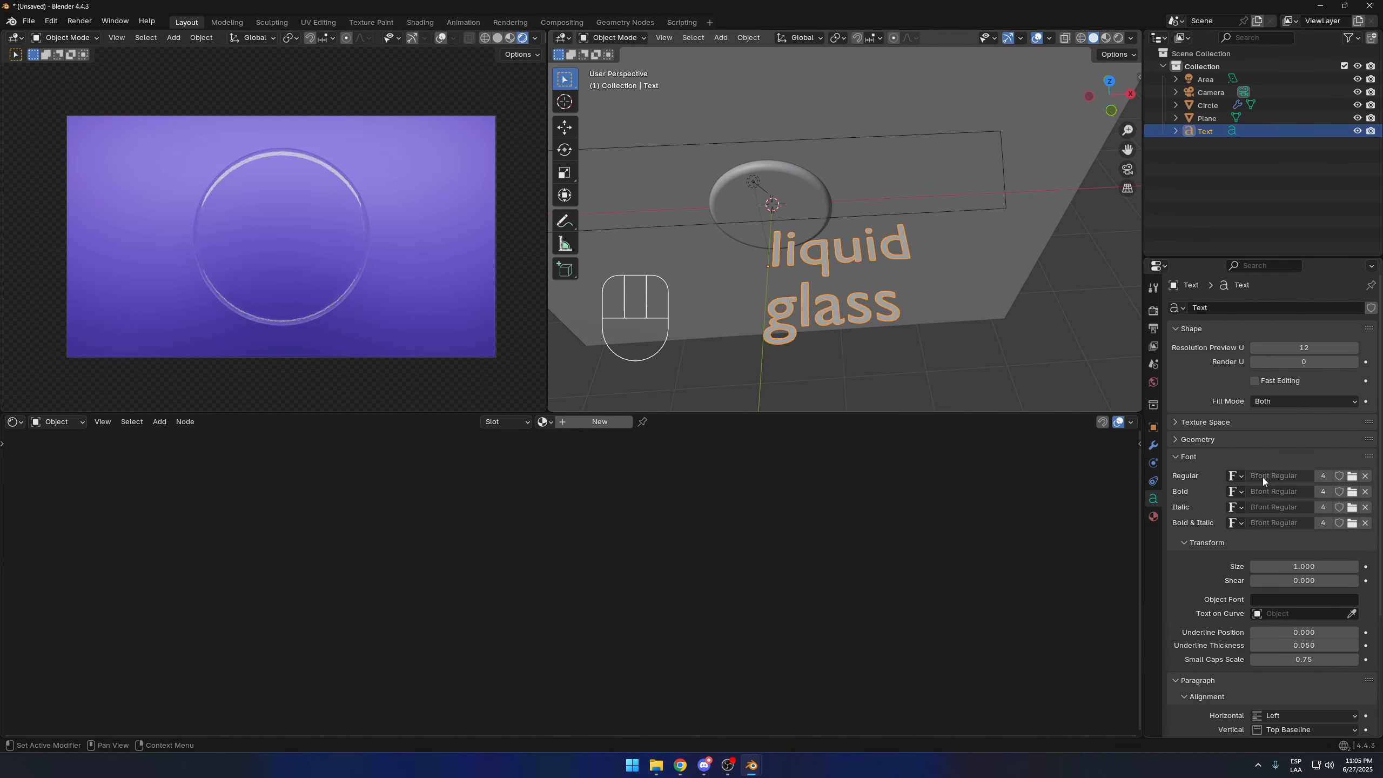
pyautogui.click(1351, 477)
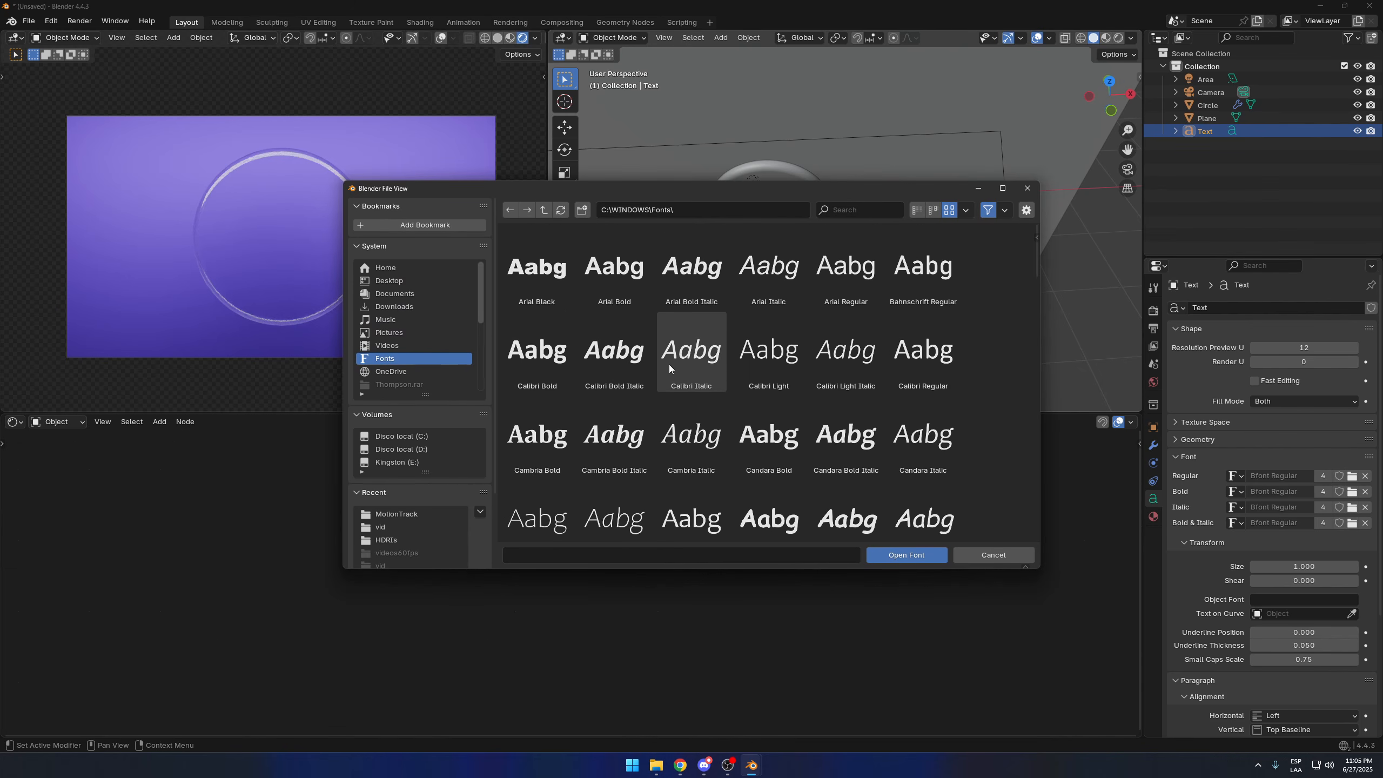
pyautogui.scroll(-4, 439, 333)
pyautogui.click(415, 344)
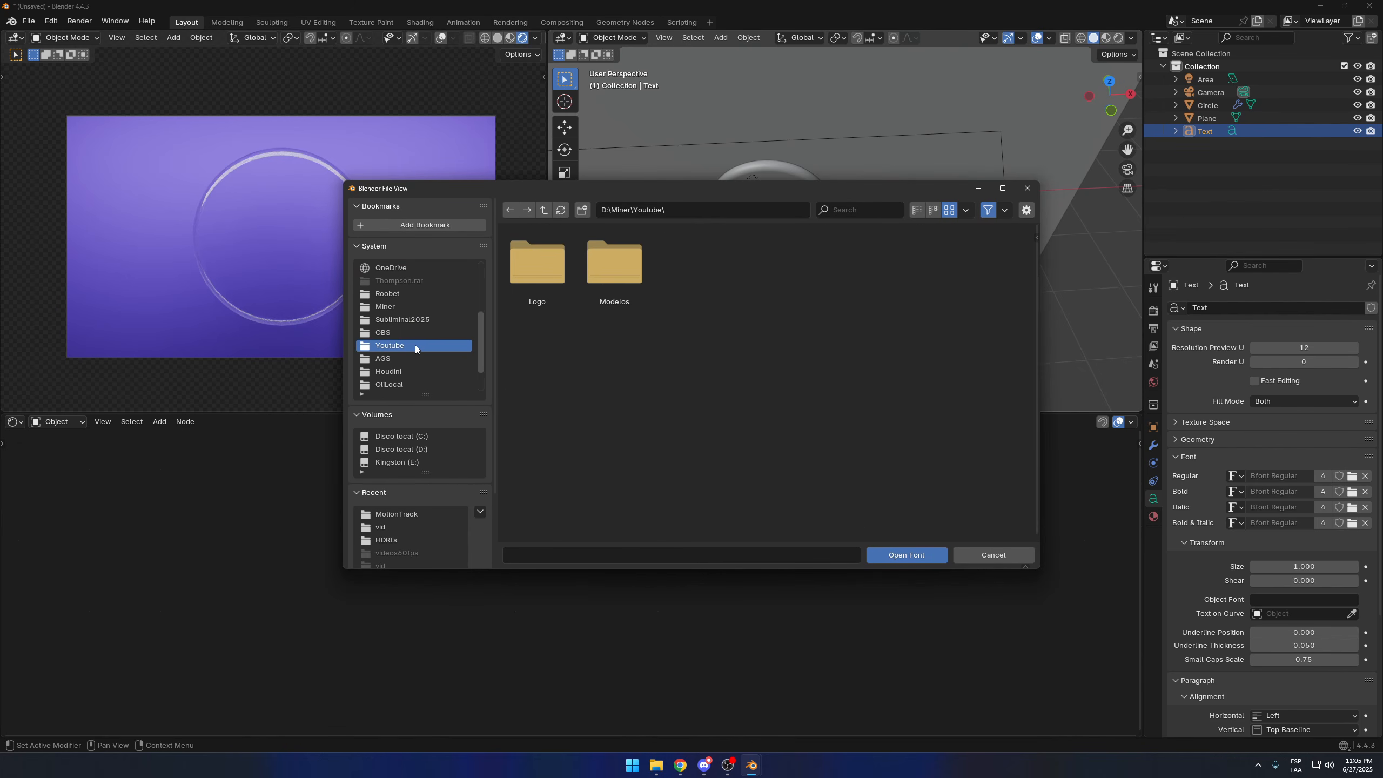
pyautogui.click(555, 286)
pyautogui.doubleClick(555, 286)
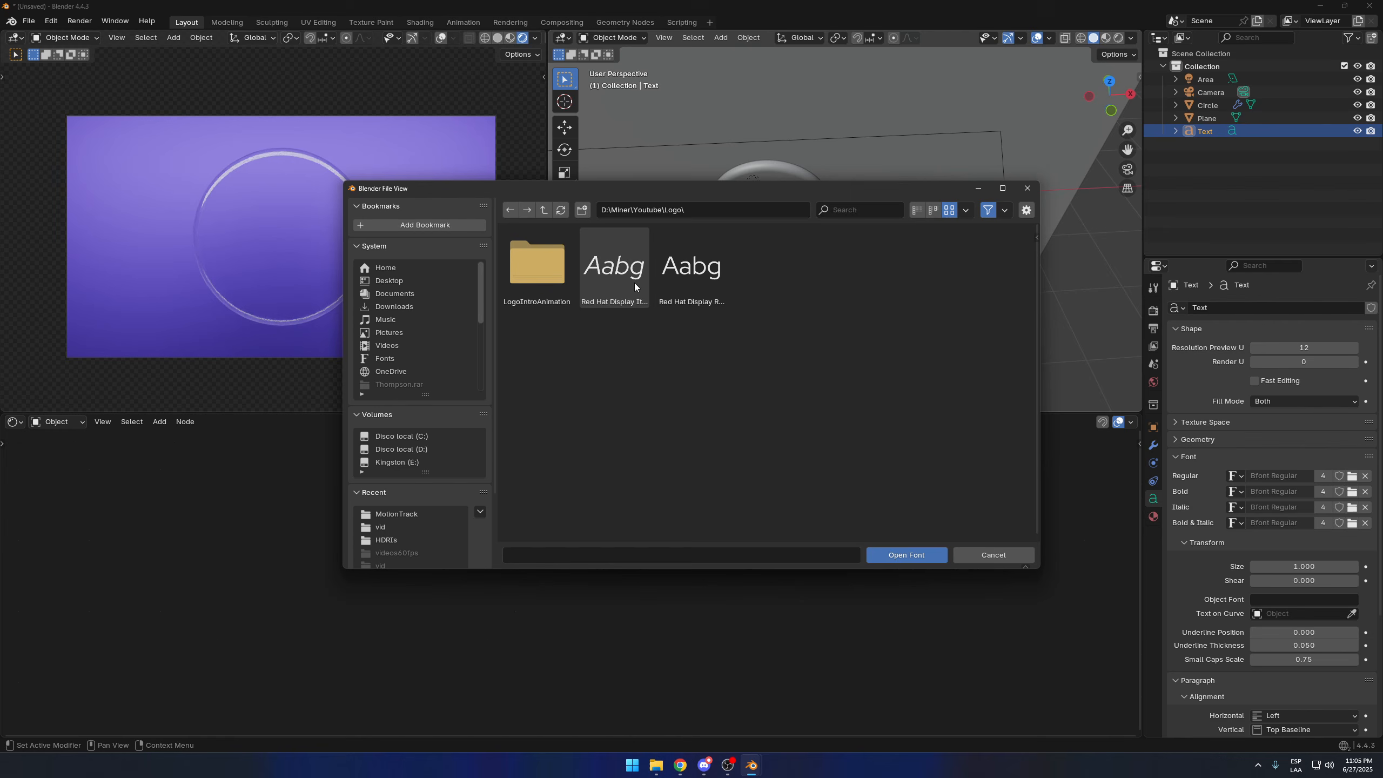
pyautogui.click(696, 280)
pyautogui.click(914, 560)
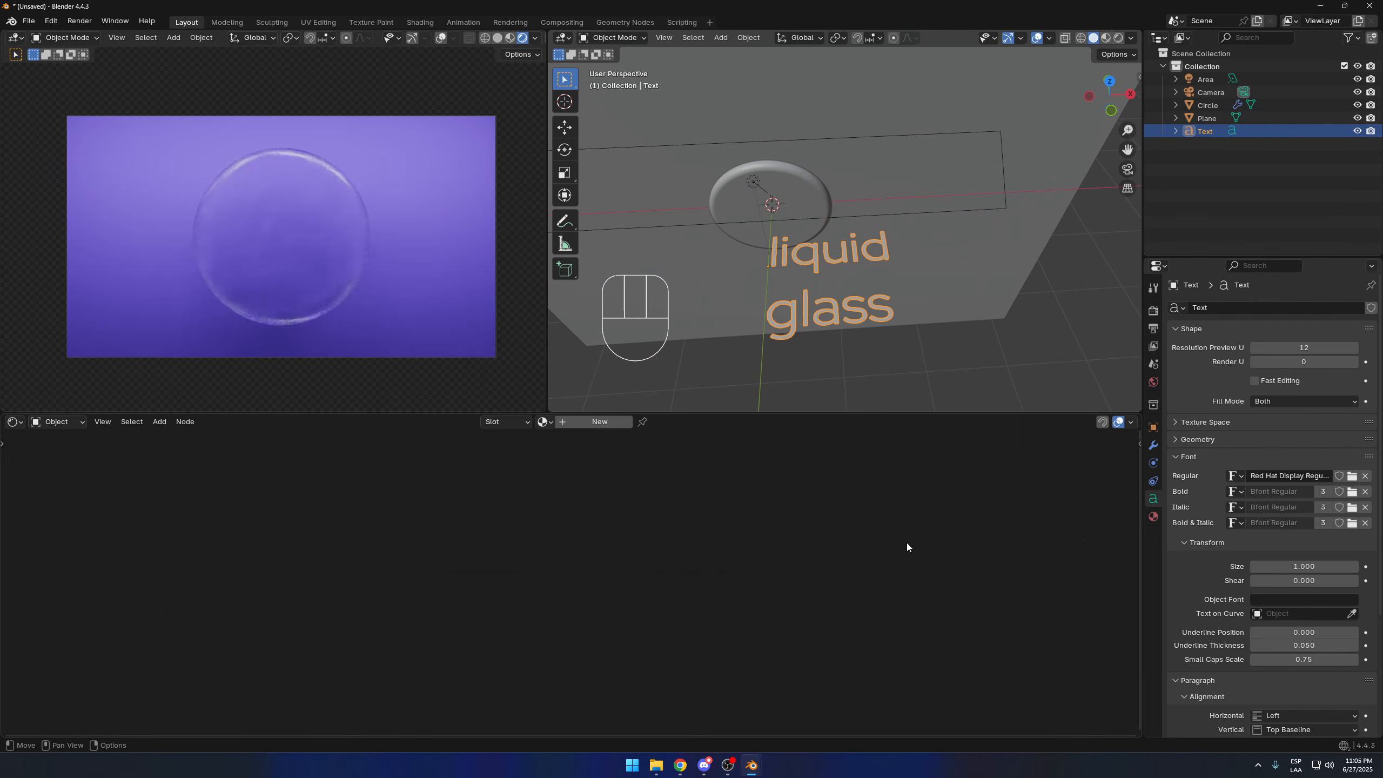
# Step: Rotate the text object 90° about the global X axis so it stands upright facing the camera
pyautogui.moveTo(870, 343); pyautogui.dragTo(908, 305, button='middle')
pyautogui.press('r')
pyautogui.press('x')
pyautogui.keyDown('ctrl'); pyautogui.click(799, 362); pyautogui.keyUp('ctrl')
# Step: Move the upright text about 1.02 m along Y, closer to the disc's front face
pyautogui.click(1094, 104)
pyautogui.press('g')
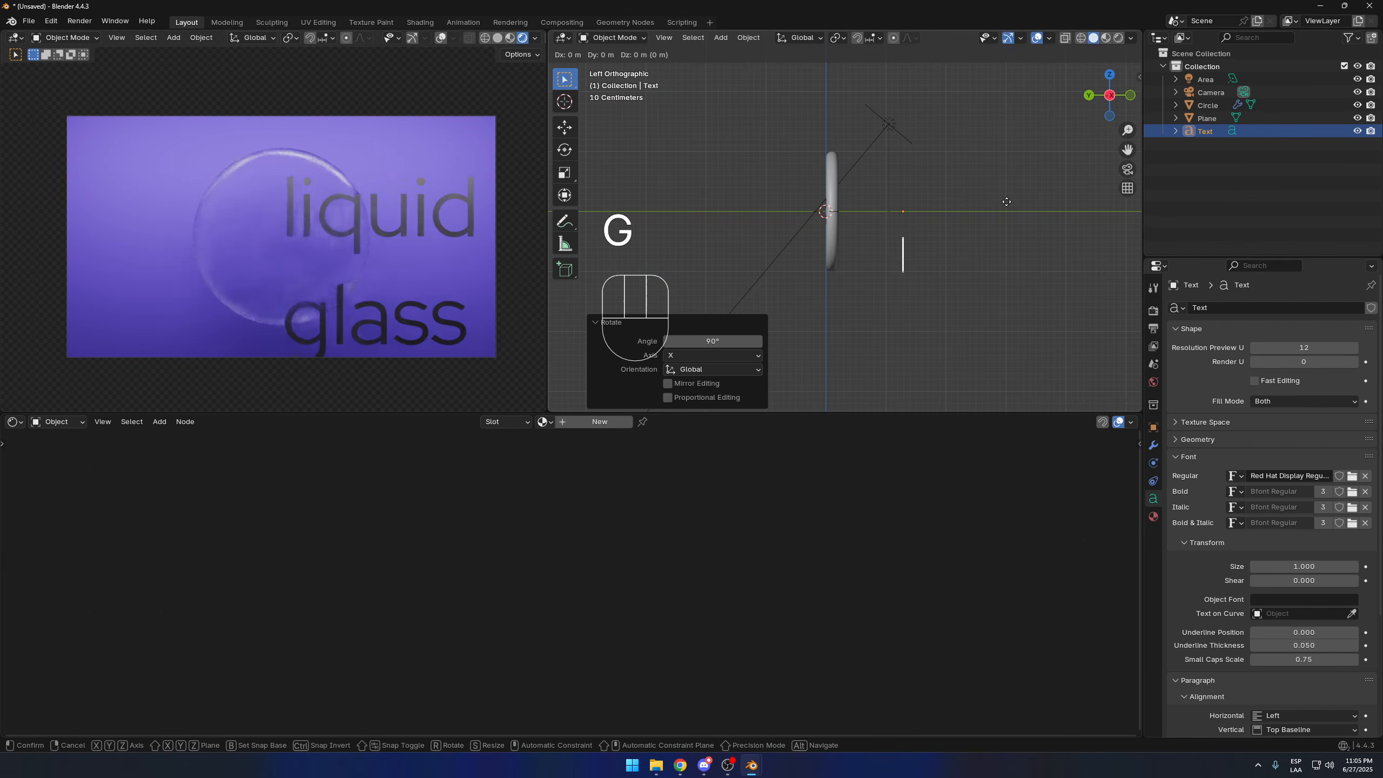
pyautogui.press('y')
pyautogui.click(945, 192)
pyautogui.moveTo(945, 192); pyautogui.dragTo(801, 210, button='middle')
# Step: Centre the text in front of the disc and convert it to a mesh
pyautogui.click(1111, 97)
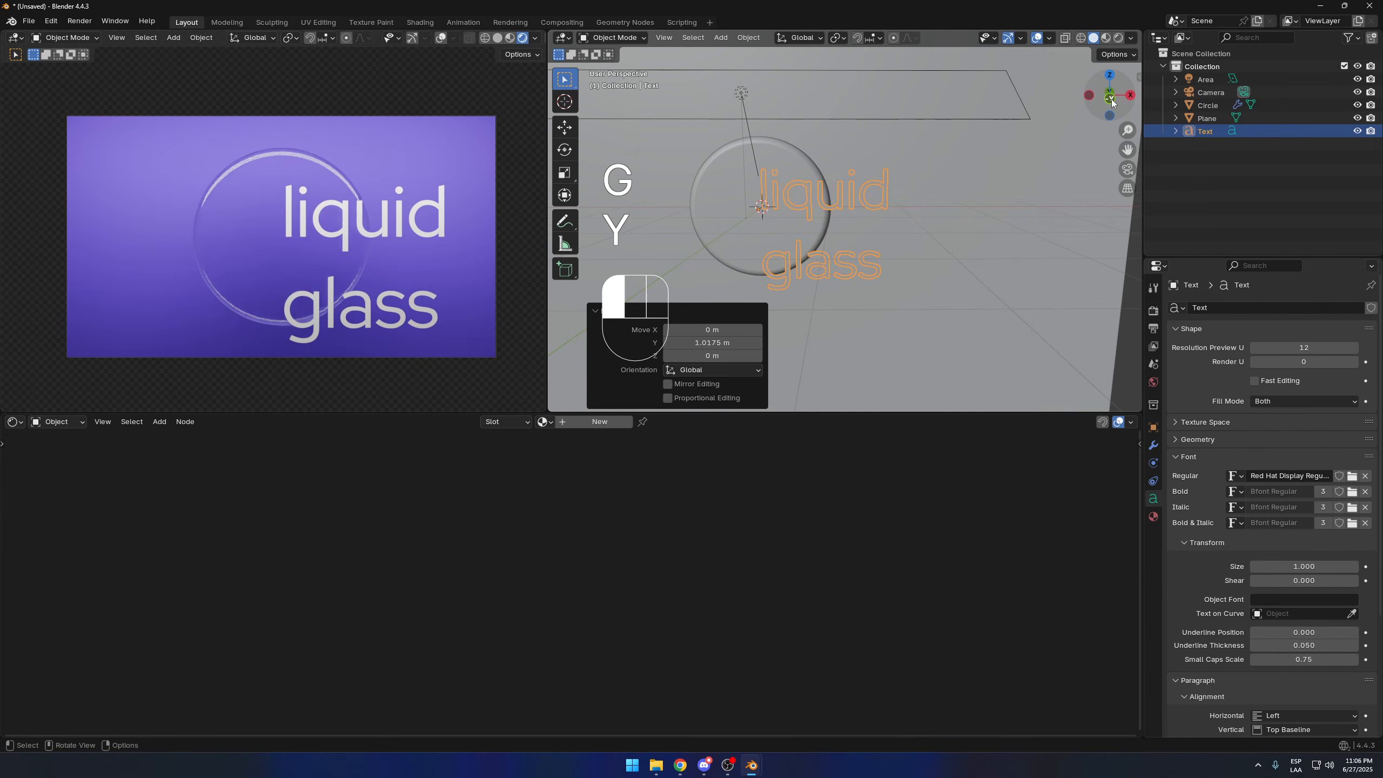
pyautogui.rightClick(880, 242)
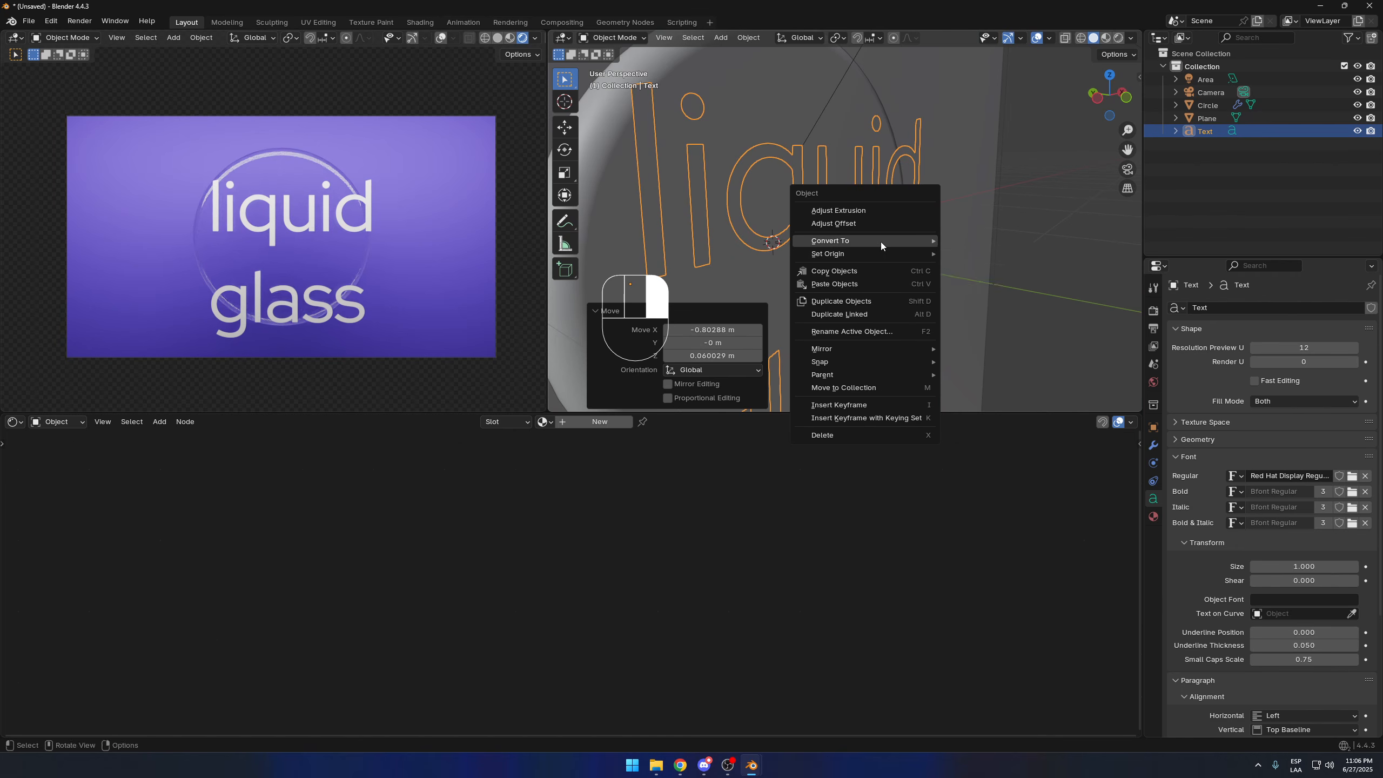
pyautogui.moveTo(881, 242)
pyautogui.click(970, 242)
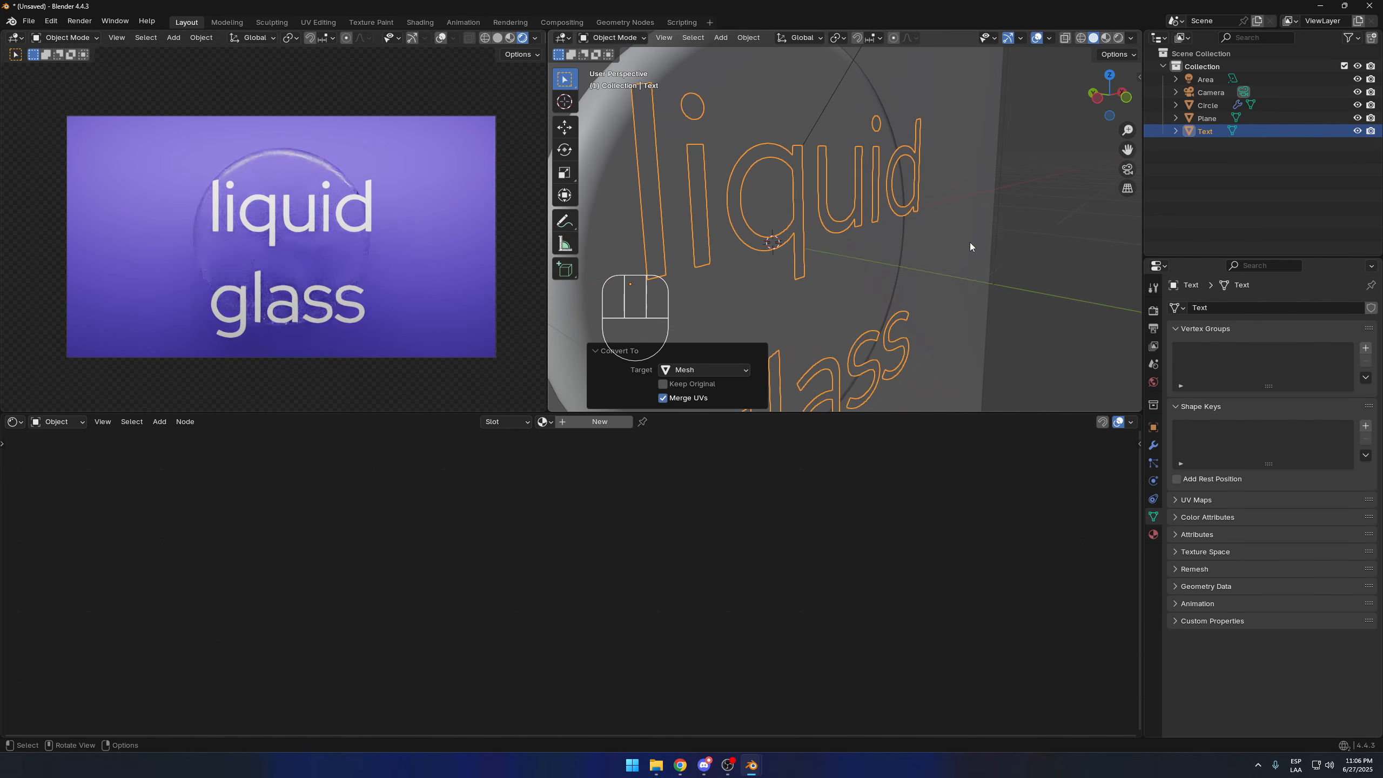
# Step: Raise the word "glass" closer to "liquid" in the text mesh, and scale the whole text down, centred within the disc
pyautogui.scroll(-4, 909, 236)
pyautogui.press('Tab')
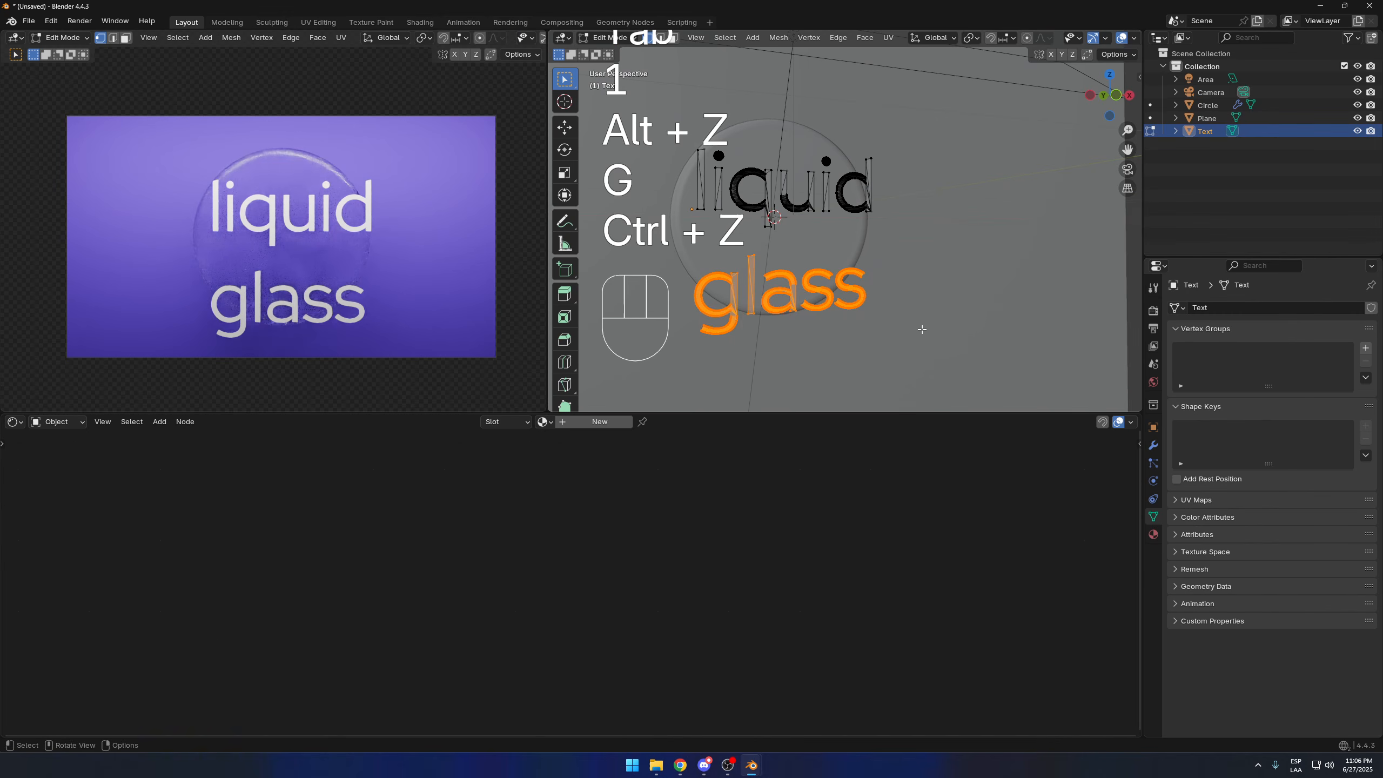
pyautogui.press('g')
pyautogui.press('z')
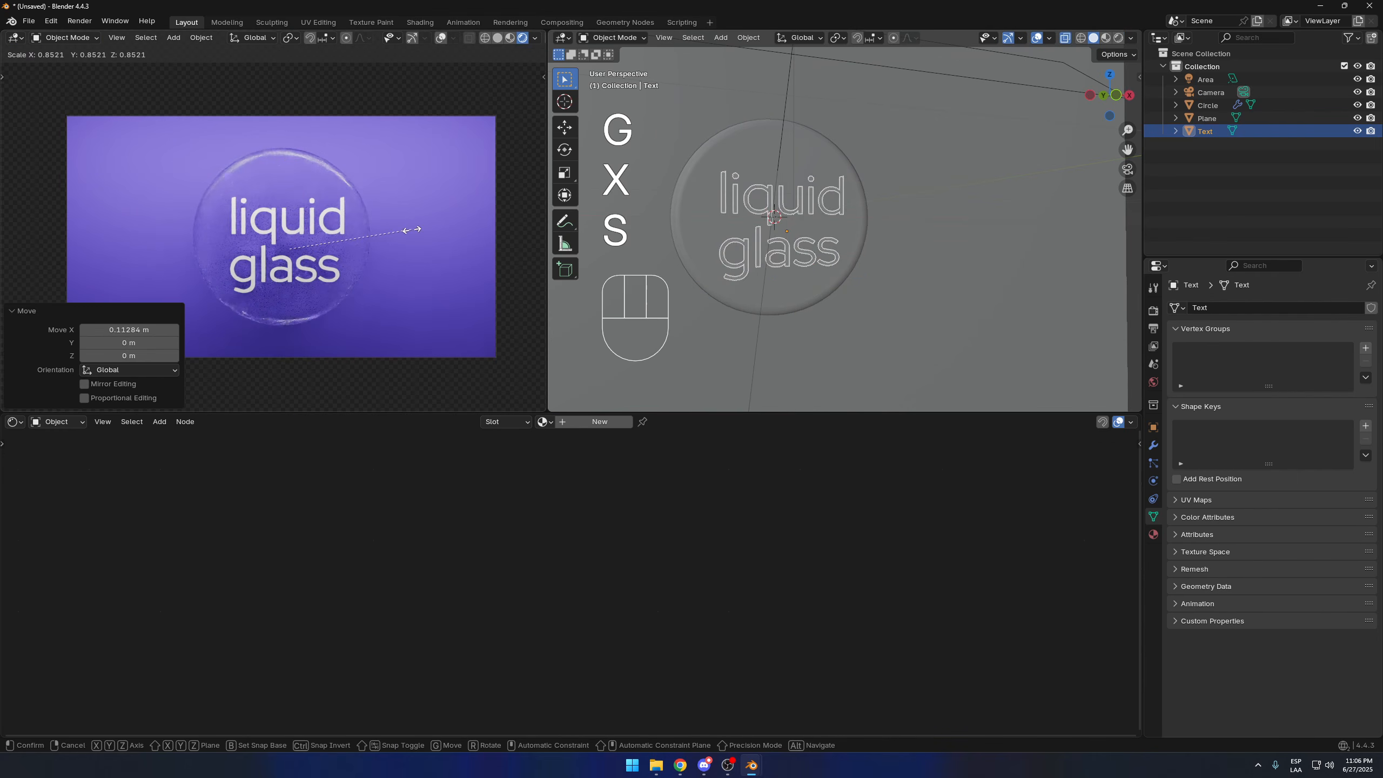
pyautogui.press('g')
pyautogui.press('x')
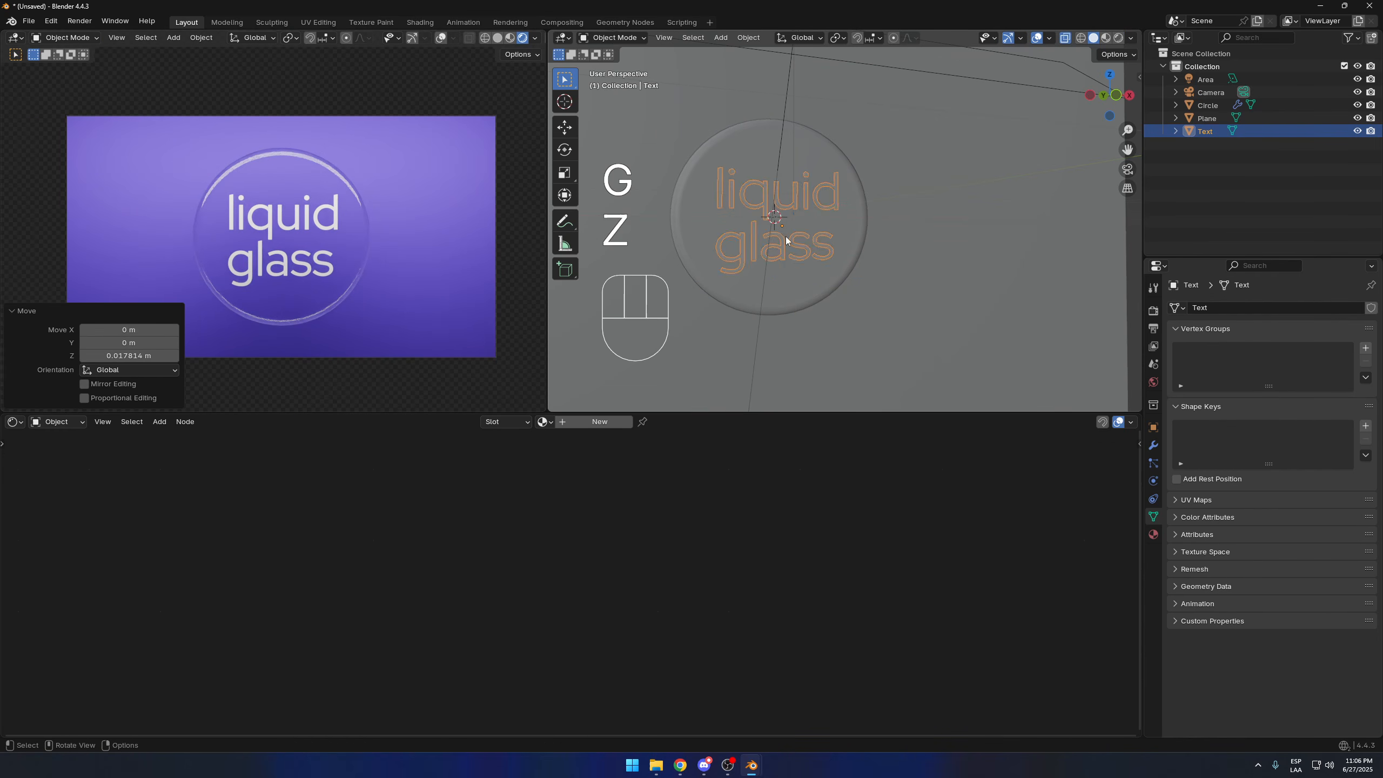
# Step: Add a Solidify modifier to the text mesh with a thickness of 0.04 m and an offset of 1
pyautogui.moveTo(785, 236); pyautogui.dragTo(944, 255, button='middle')
pyautogui.scroll(4, 941, 274)
pyautogui.hotkey('alt', 'z')
pyautogui.click(1153, 446)
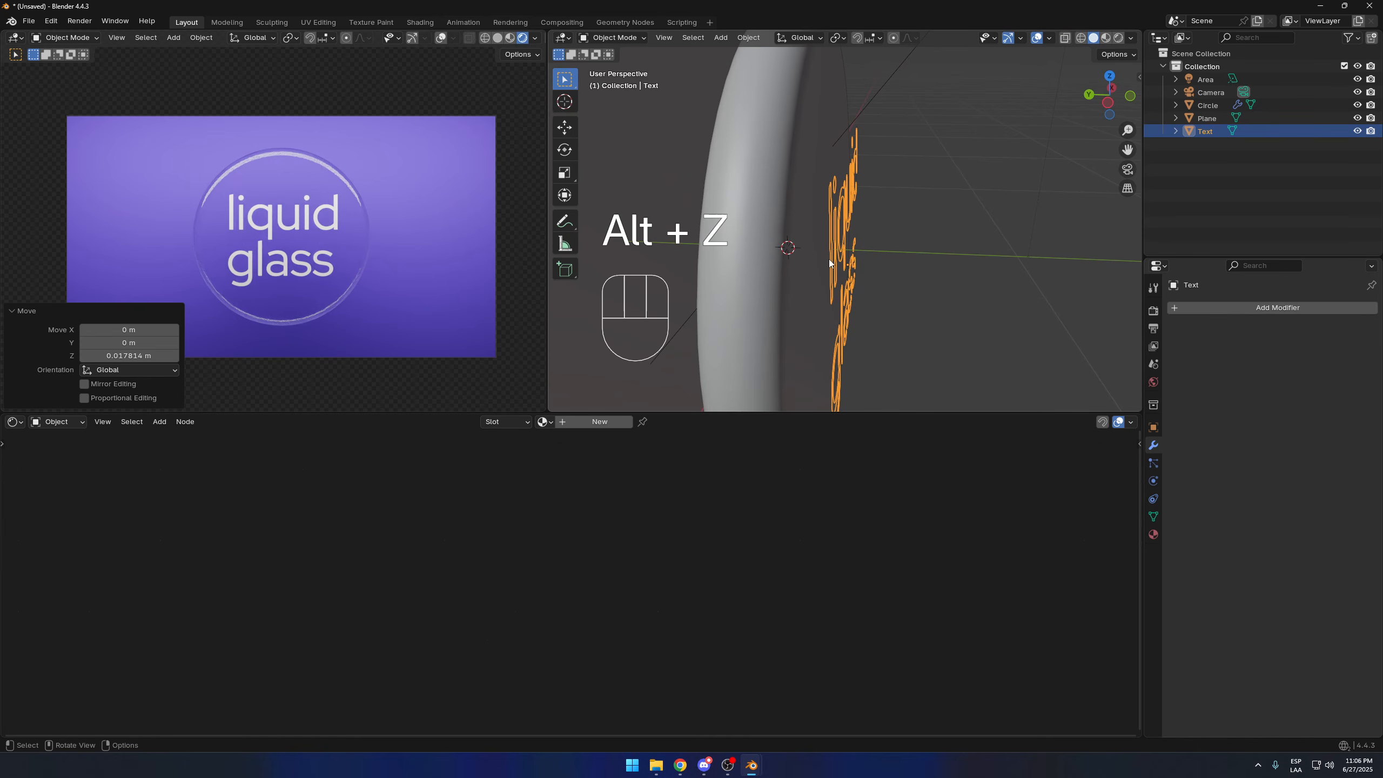
pyautogui.click(1244, 313)
pyautogui.write('s')
pyautogui.click(1182, 333)
pyautogui.keyDown('shift'); pyautogui.moveTo(992, 309); pyautogui.dragTo(931, 279, button='middle'); pyautogui.keyUp('shift')
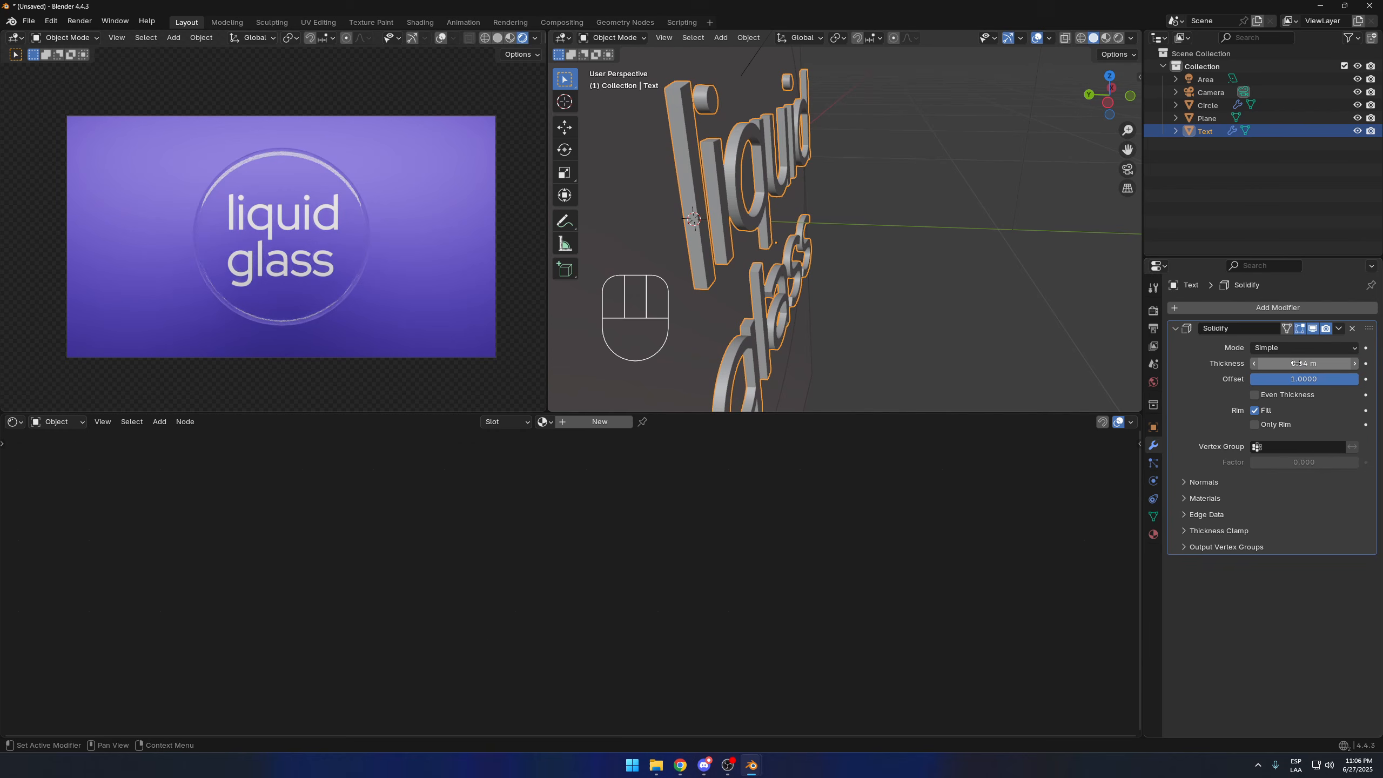
# Step: Adjust the thickened text along Y by about 0.062 m and back by about 0.006 m against the disc's front face
pyautogui.moveTo(947, 282); pyautogui.dragTo(958, 283, button='middle')
pyautogui.press('g')
pyautogui.press('y')
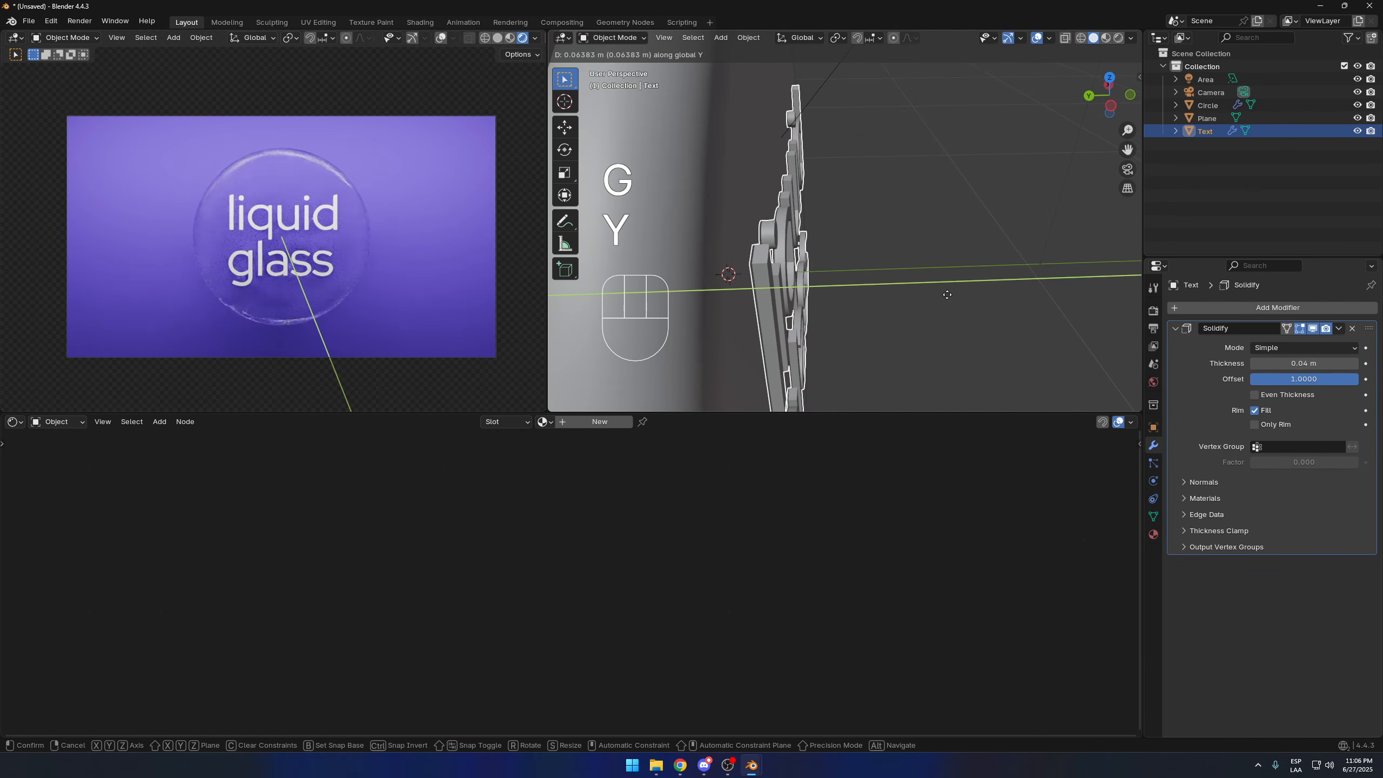
pyautogui.click(931, 300)
pyautogui.keyDown('shift'); pyautogui.moveTo(930, 303); pyautogui.dragTo(954, 279, button='middle'); pyautogui.keyUp('shift')
pyautogui.scroll(2, 954, 279)
pyautogui.press('g')
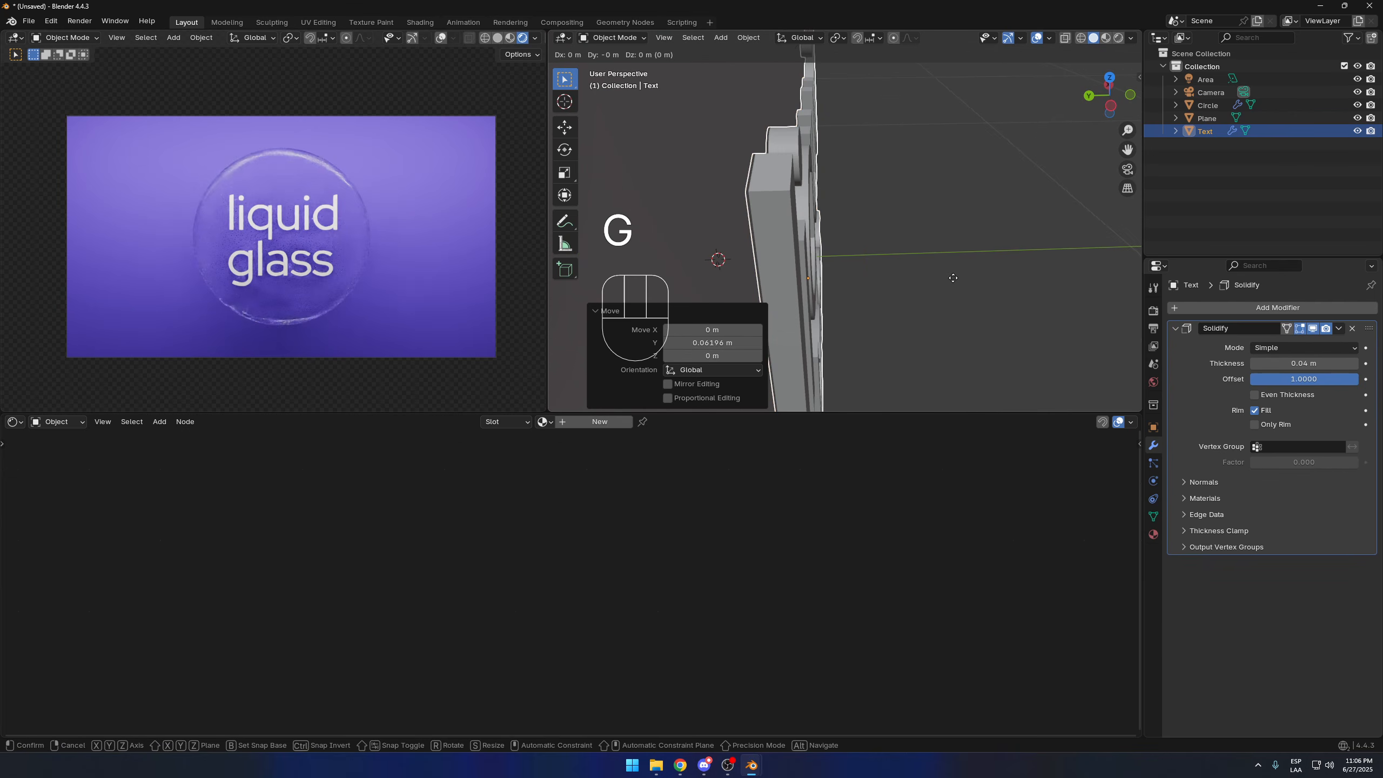
pyautogui.press('y')
pyautogui.click(948, 277)
# Step: Assign the existing LiquidGlass material to the text mesh
pyautogui.click(542, 423)
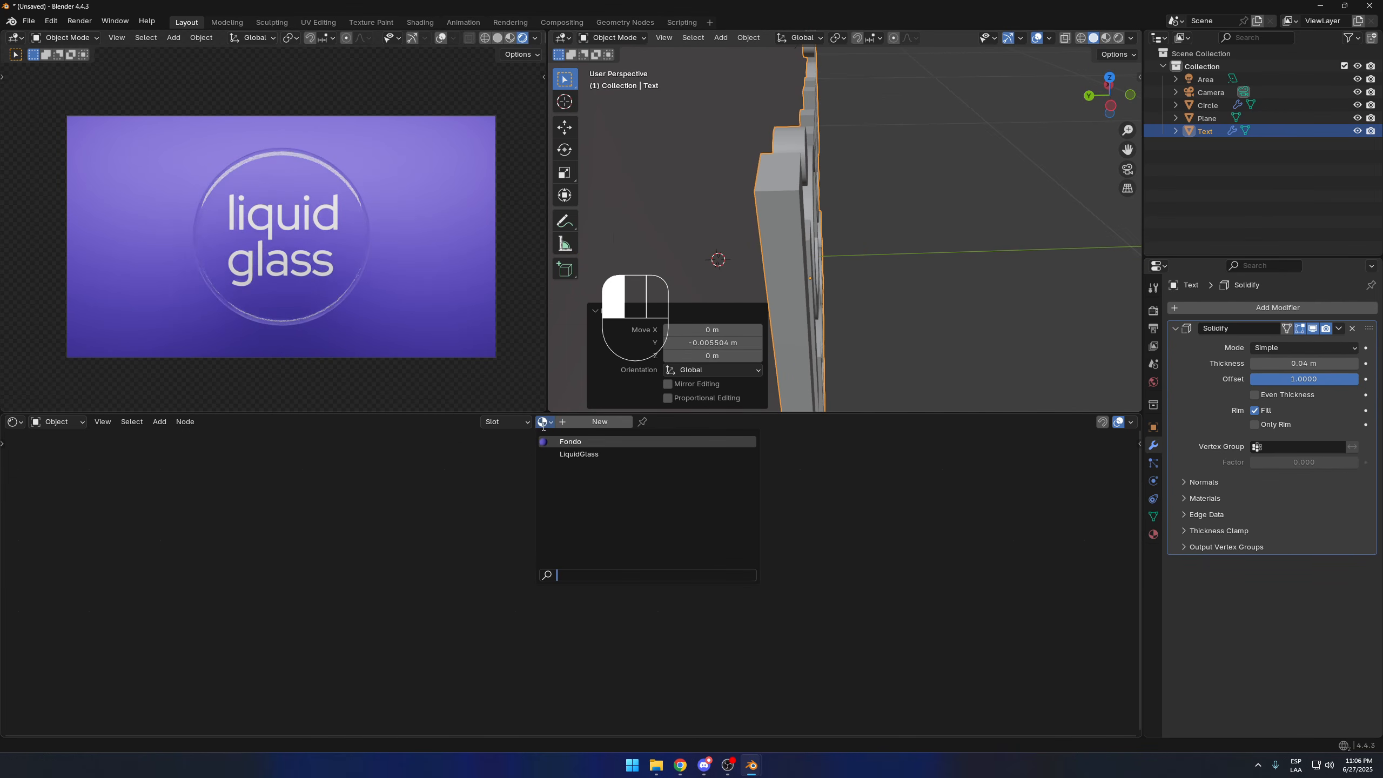
pyautogui.click(609, 456)
pyautogui.scroll(3, 332, 264)
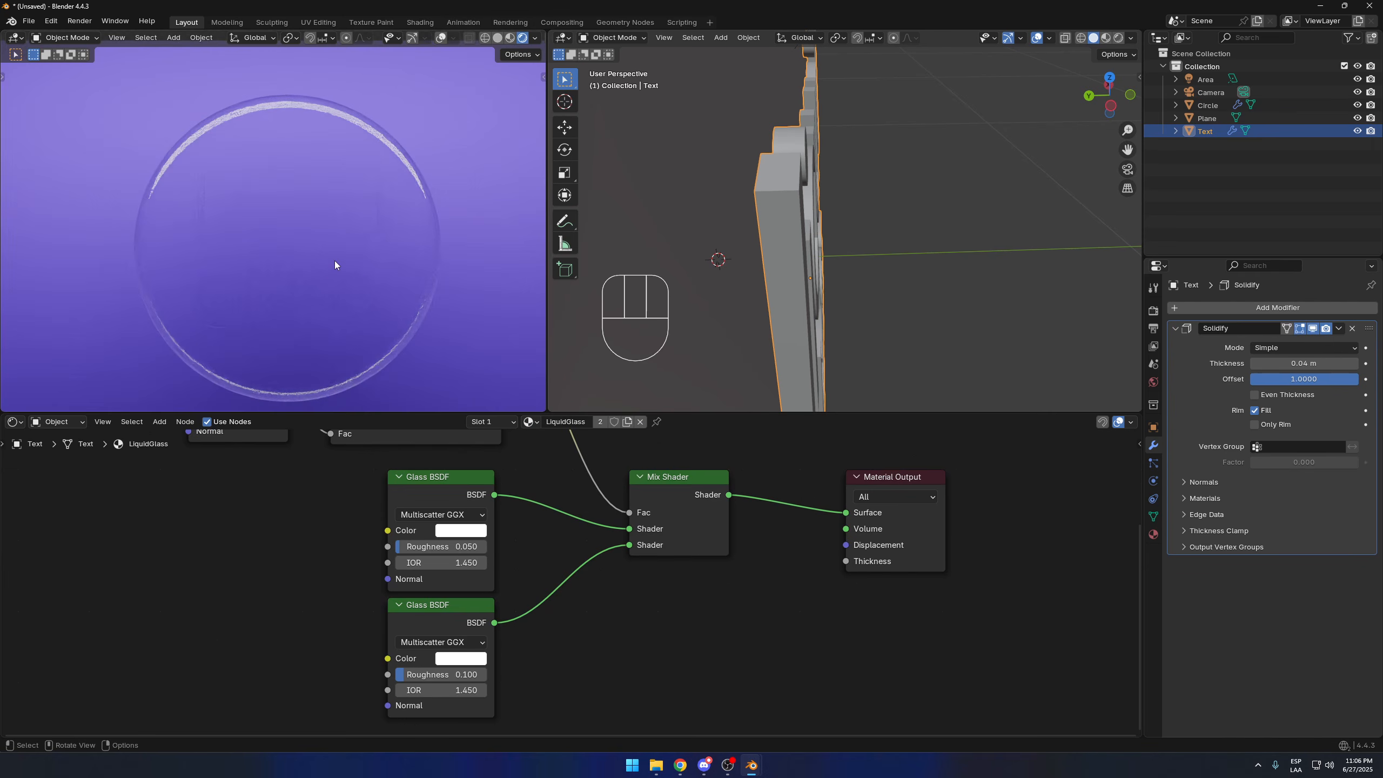
pyautogui.scroll(3, 335, 265)
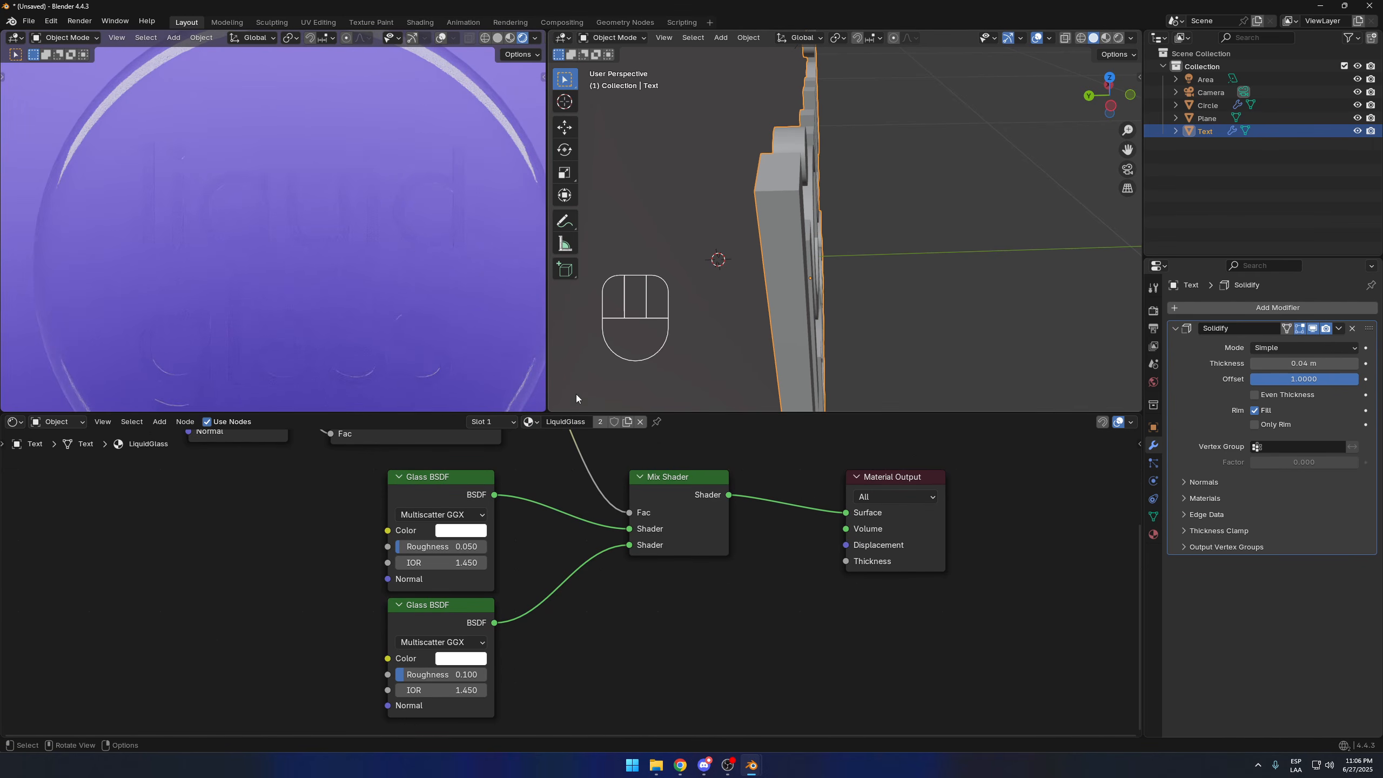
# Step: Make the text's material an independent copy and rename it LiquidGlass_texto
pyautogui.click(599, 424)
pyautogui.press('BackSpace')
pyautogui.press('BackSpace')
pyautogui.press('BackSpace')
pyautogui.press('BackSpace')
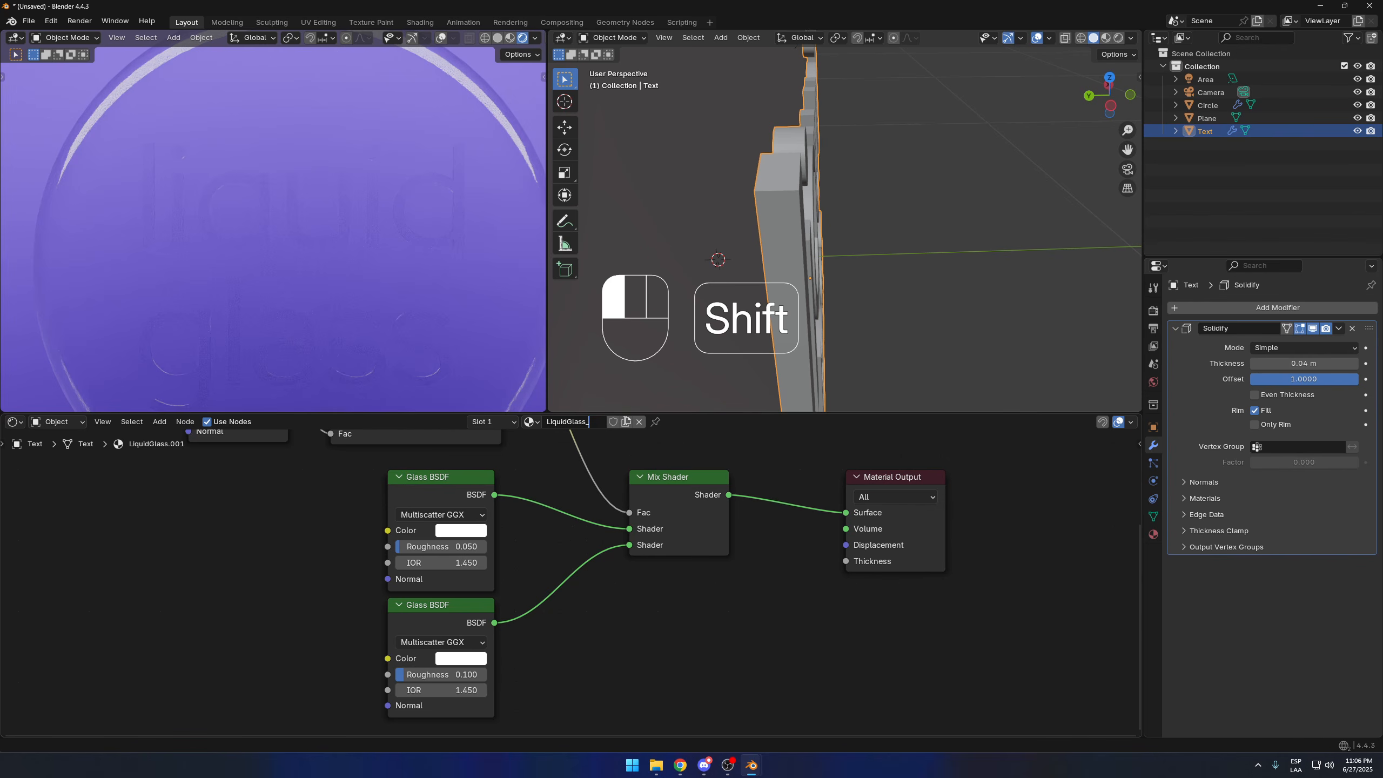
pyautogui.write('_texto')
pyautogui.press('Return')
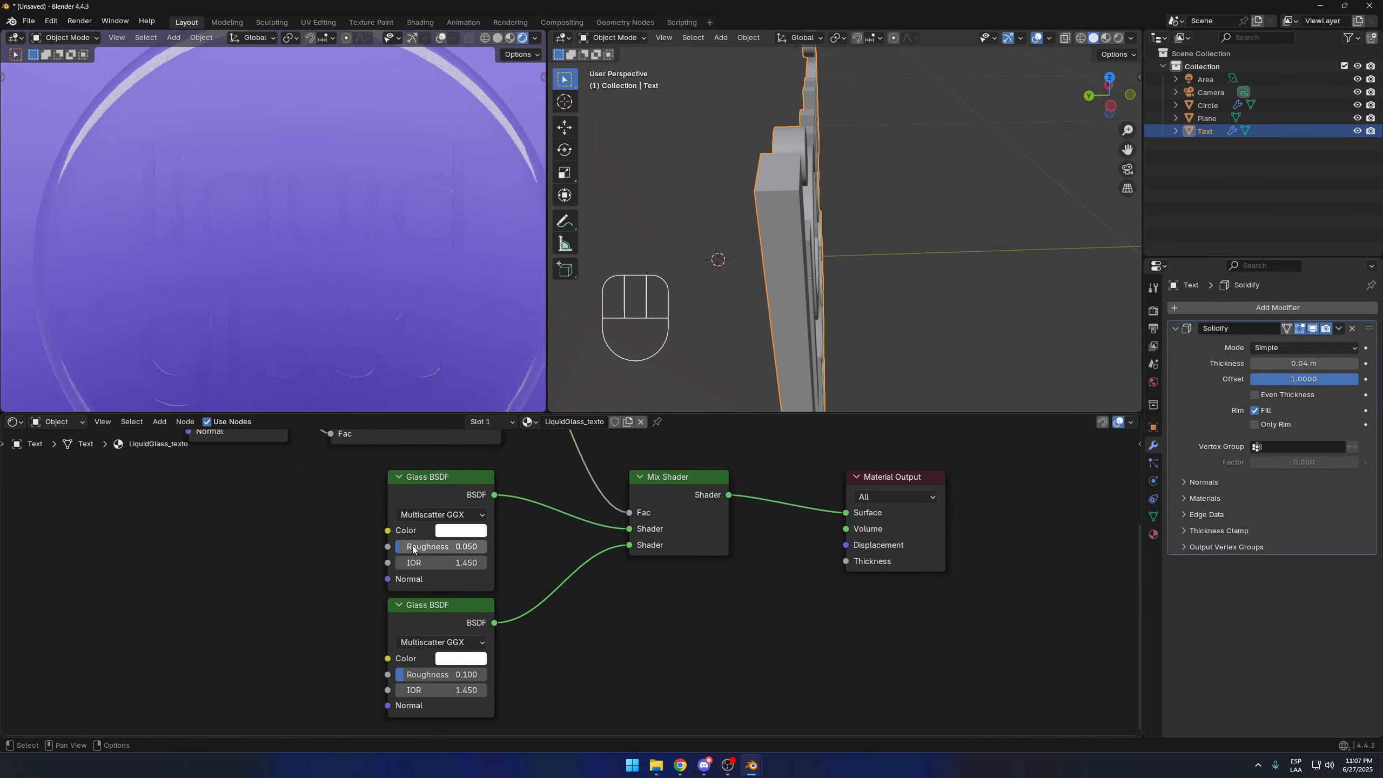
# Step: Set the roughness of the text material's first Glass BSDF to 0.8 and the second to 1.0
pyautogui.moveTo(433, 547); pyautogui.dragTo(503, 548)
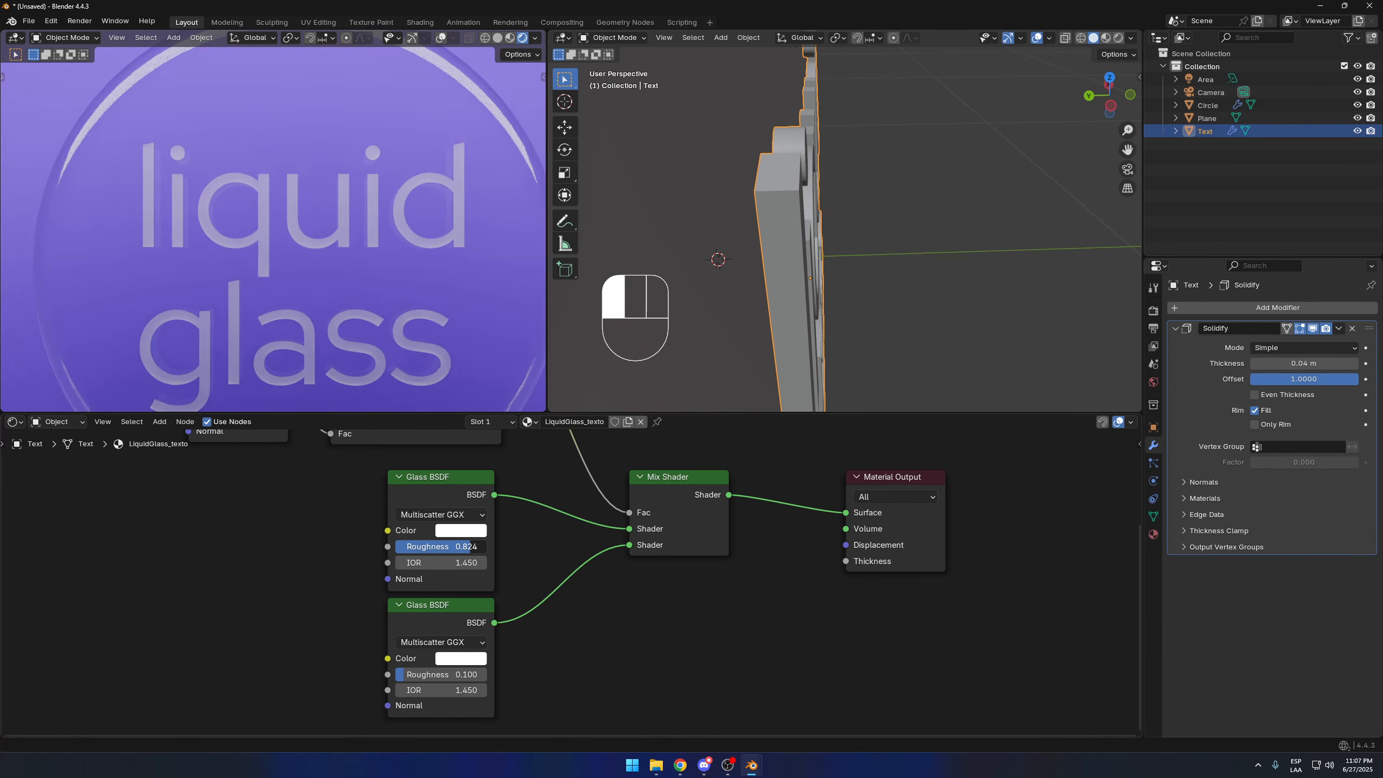
pyautogui.click(462, 546)
pyautogui.write('0.8')
pyautogui.press('Return')
pyautogui.moveTo(440, 674); pyautogui.dragTo(485, 674)
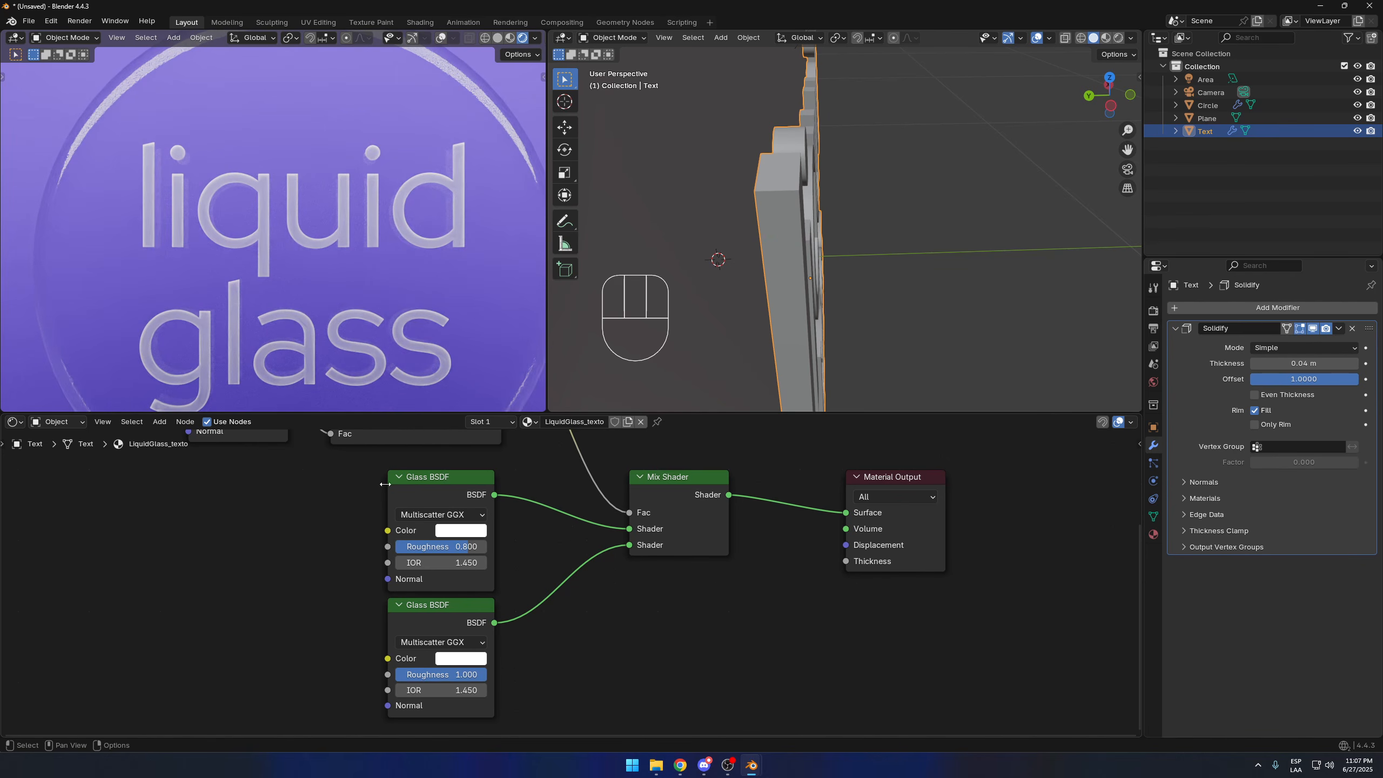
# Step: Try a violet tint as the colour of the text material's first Glass BSDF and drain its saturation
pyautogui.scroll(5, 323, 230)
pyautogui.scroll(4, 316, 230)
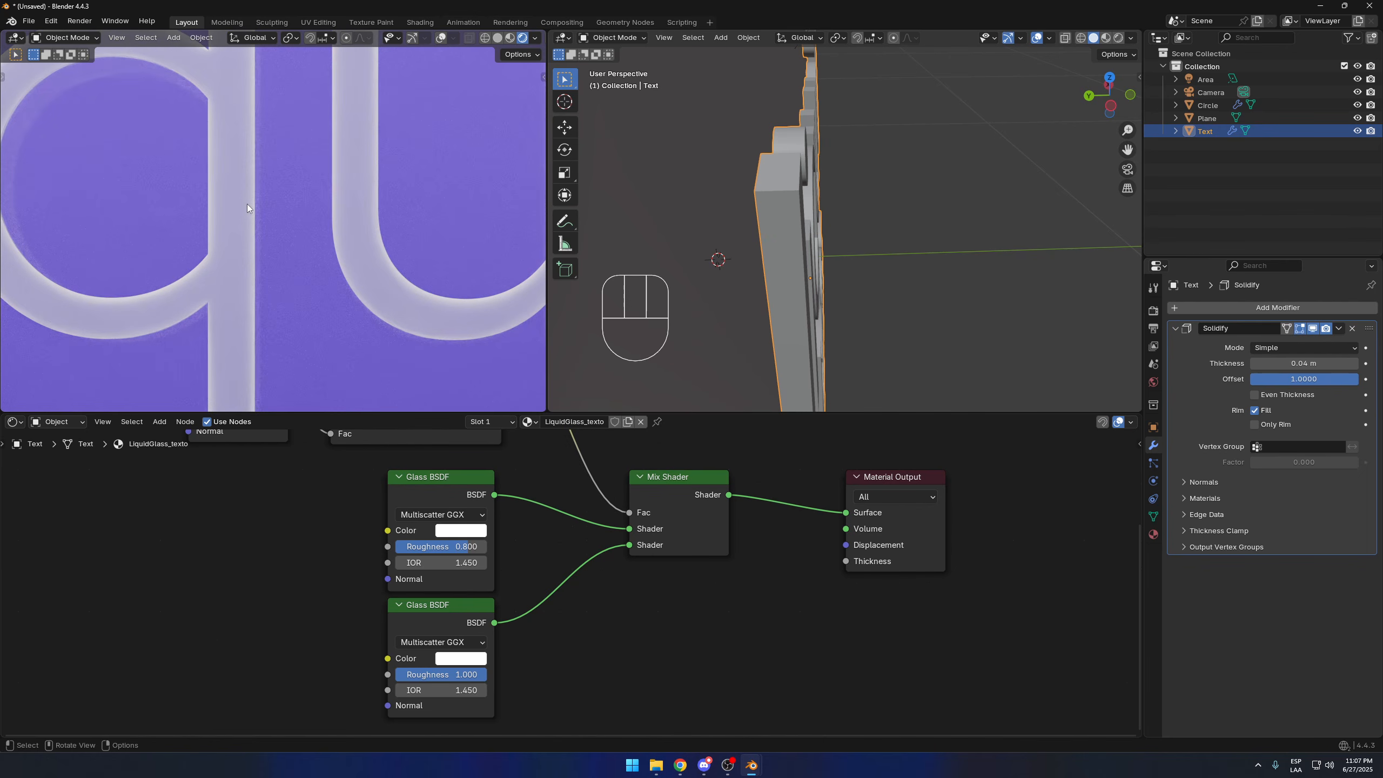
pyautogui.scroll(-8, 261, 292)
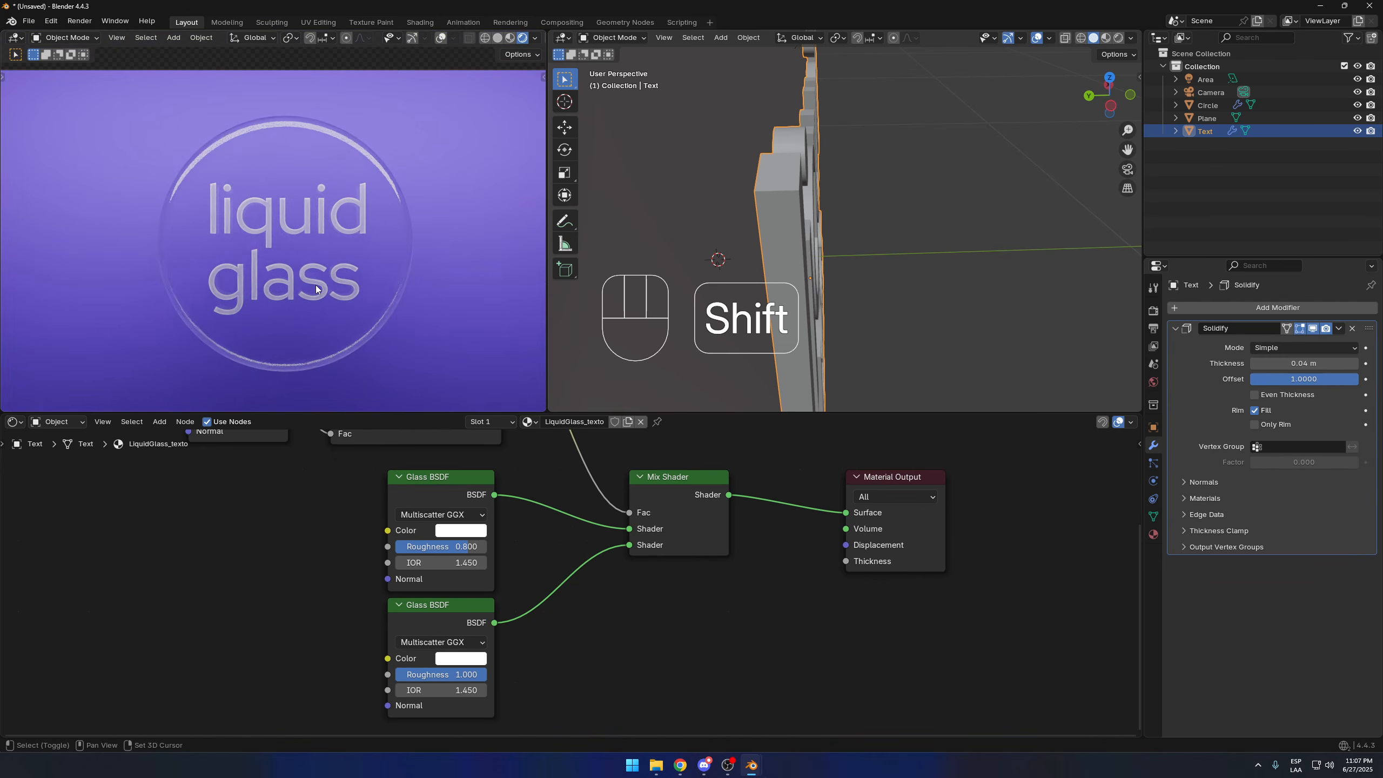
pyautogui.keyDown('shift'); pyautogui.moveTo(320, 288); pyautogui.dragTo(299, 264, button='middle'); pyautogui.keyUp('shift')
pyautogui.moveTo(466, 534); pyautogui.dragTo(567, 603, button='middle')
pyautogui.click(567, 600)
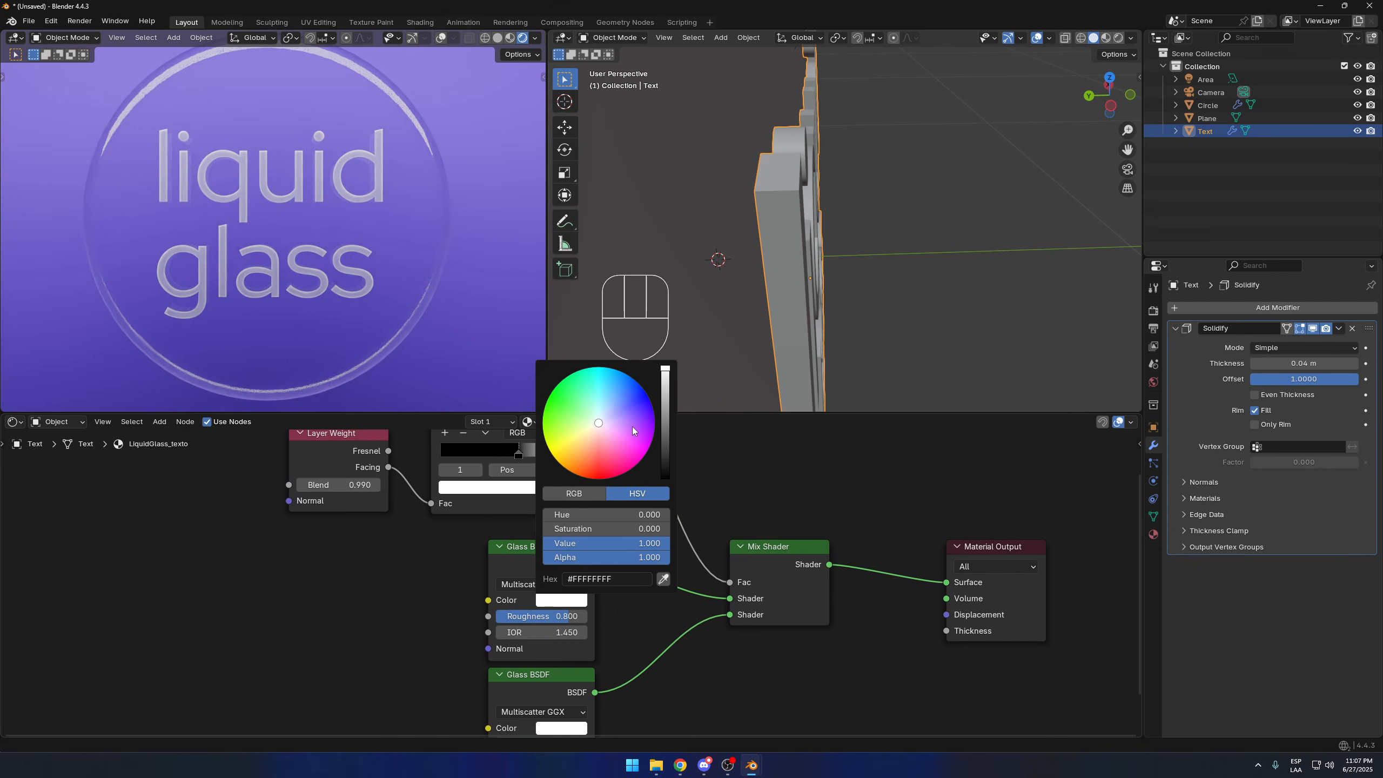
pyautogui.moveTo(634, 432)
pyautogui.mouseDown()
pyautogui.moveTo(618, 387)
pyautogui.moveTo(643, 388)
pyautogui.mouseUp()
pyautogui.moveTo(619, 530); pyautogui.dragTo(547, 530)
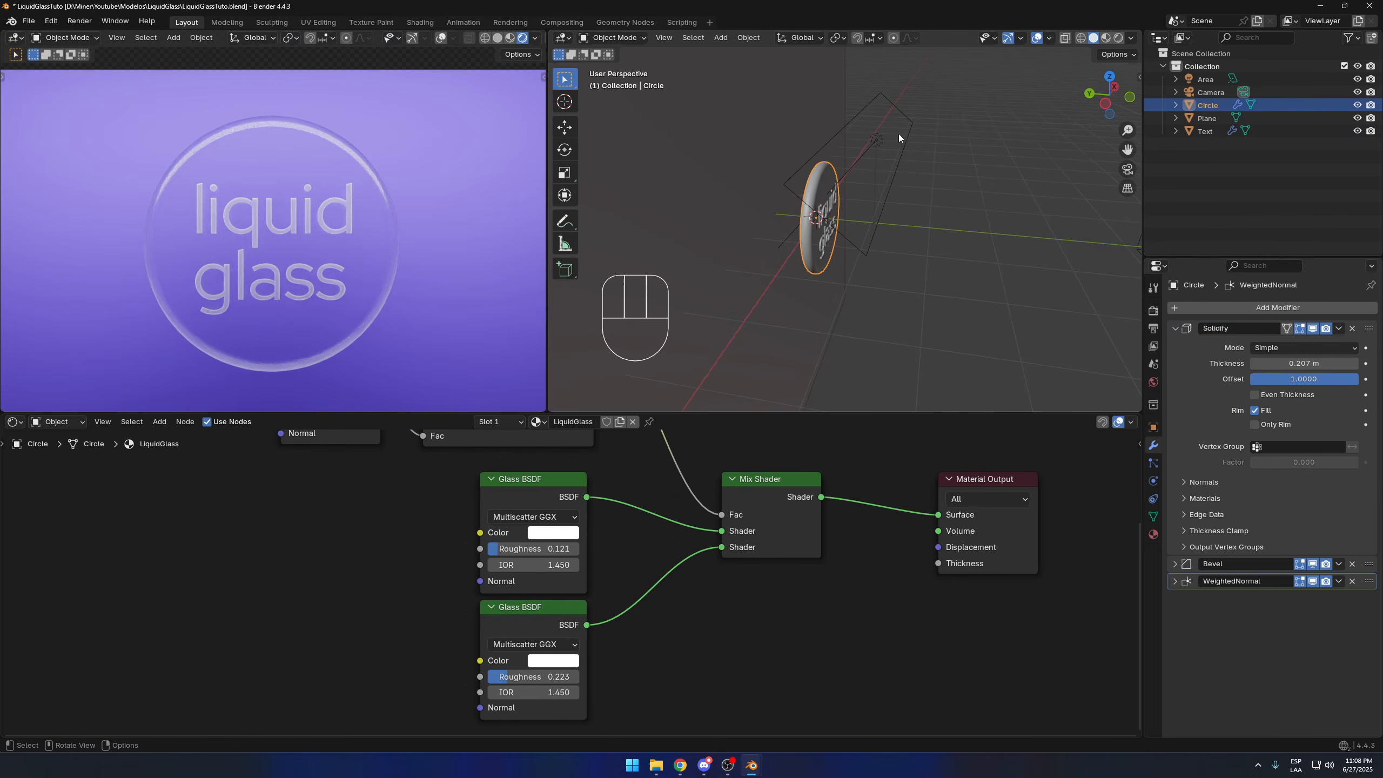
# Step: Try moving the area light higher above the disc and undo the move
pyautogui.click(895, 146)
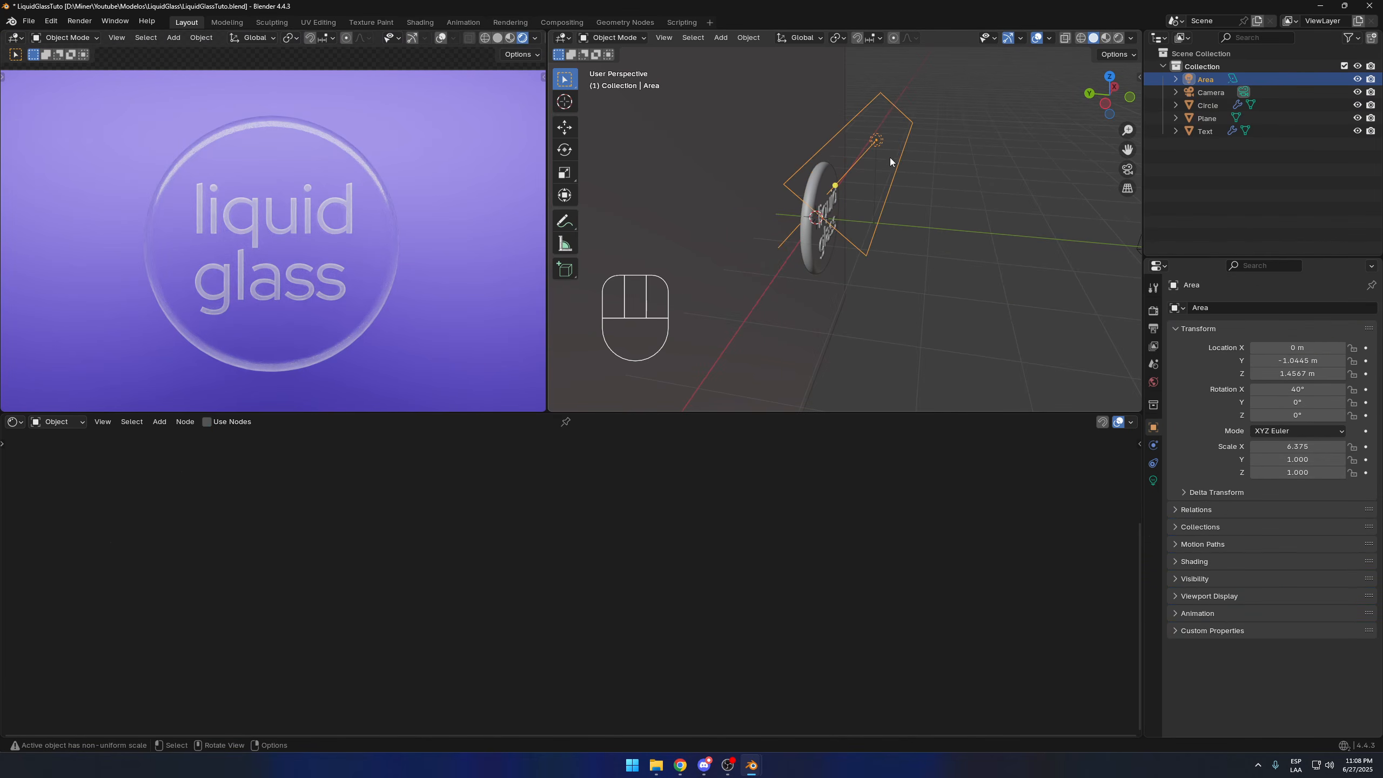
pyautogui.press('g')
pyautogui.click(868, 77)
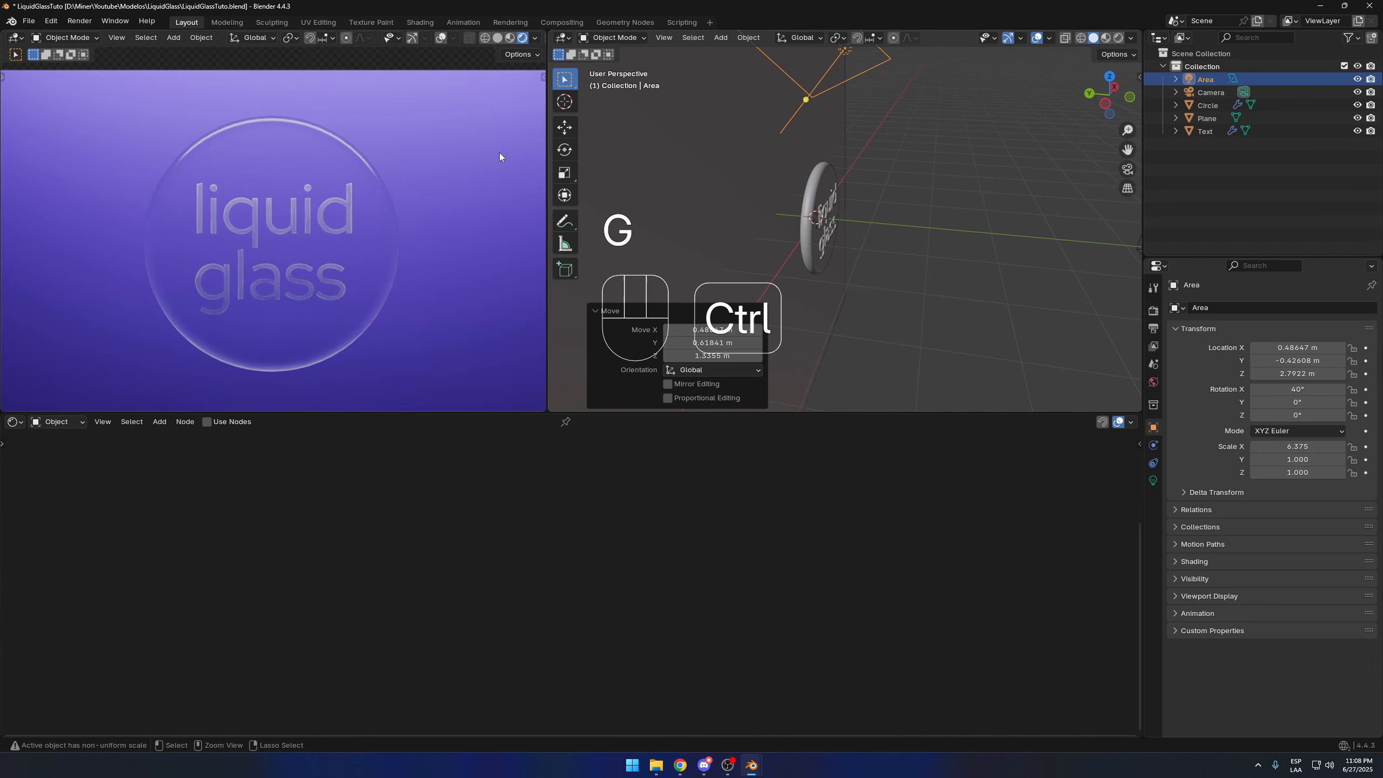
pyautogui.hotkey('ctrl', 'z')
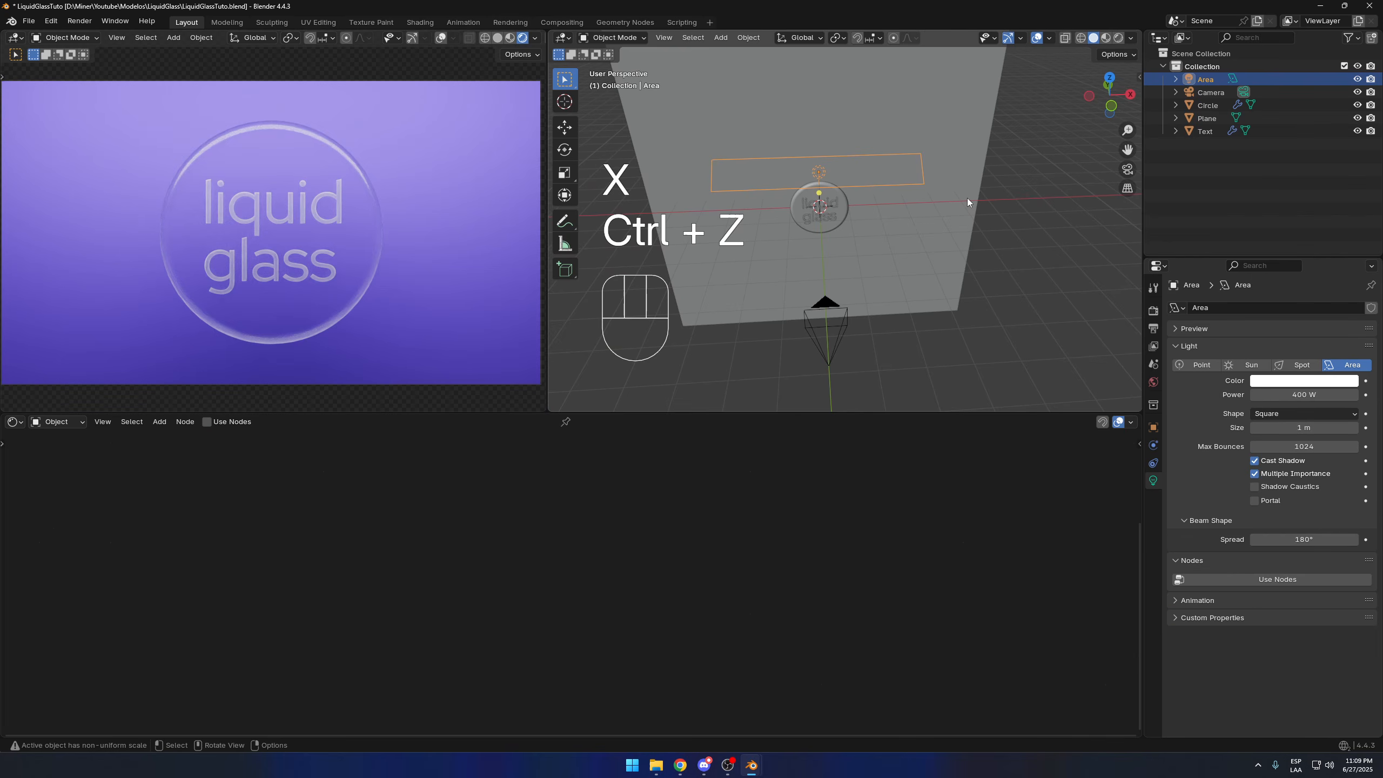
# Step: Narrow the area light along the X axis and scale it along the Y axis
pyautogui.press('s')
pyautogui.press('x')
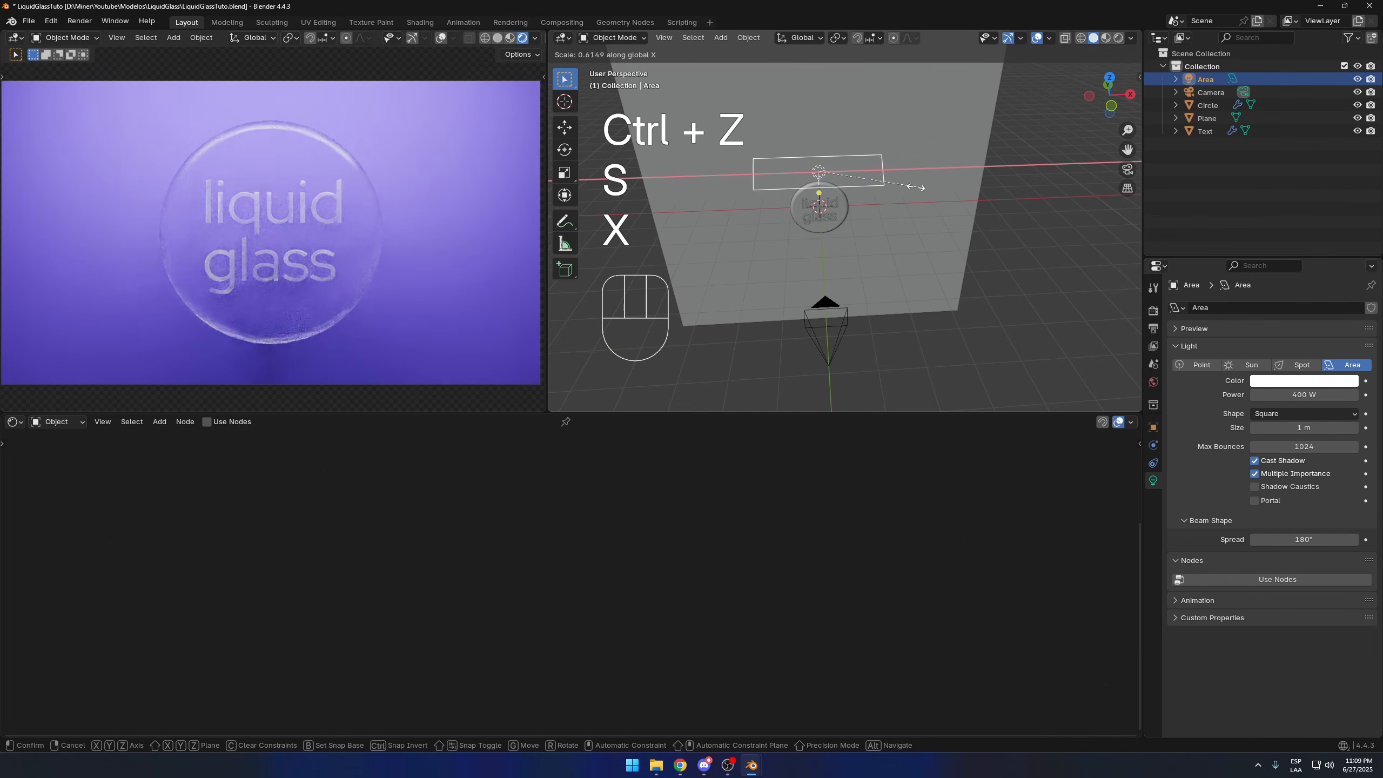
pyautogui.click(885, 185)
pyautogui.moveTo(884, 185); pyautogui.dragTo(866, 218, button='middle')
pyautogui.press('s')
pyautogui.press('y')
pyautogui.press('y')
pyautogui.click(893, 202)
pyautogui.click(914, 207)
# Step: Delete the spare disc copy, and place a smaller duplicate of the disc behind its lower-right edge
pyautogui.scroll(3, 906, 206)
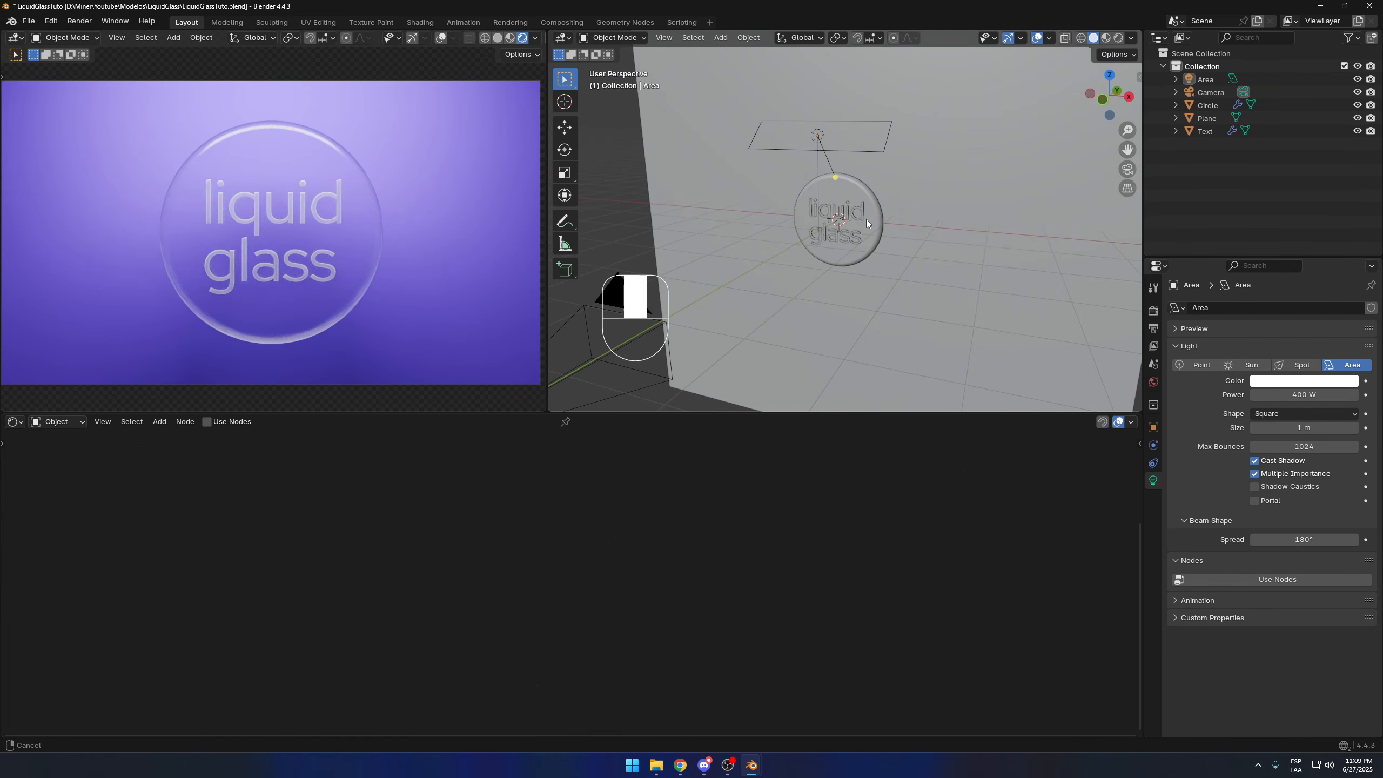
pyautogui.press('Delete')
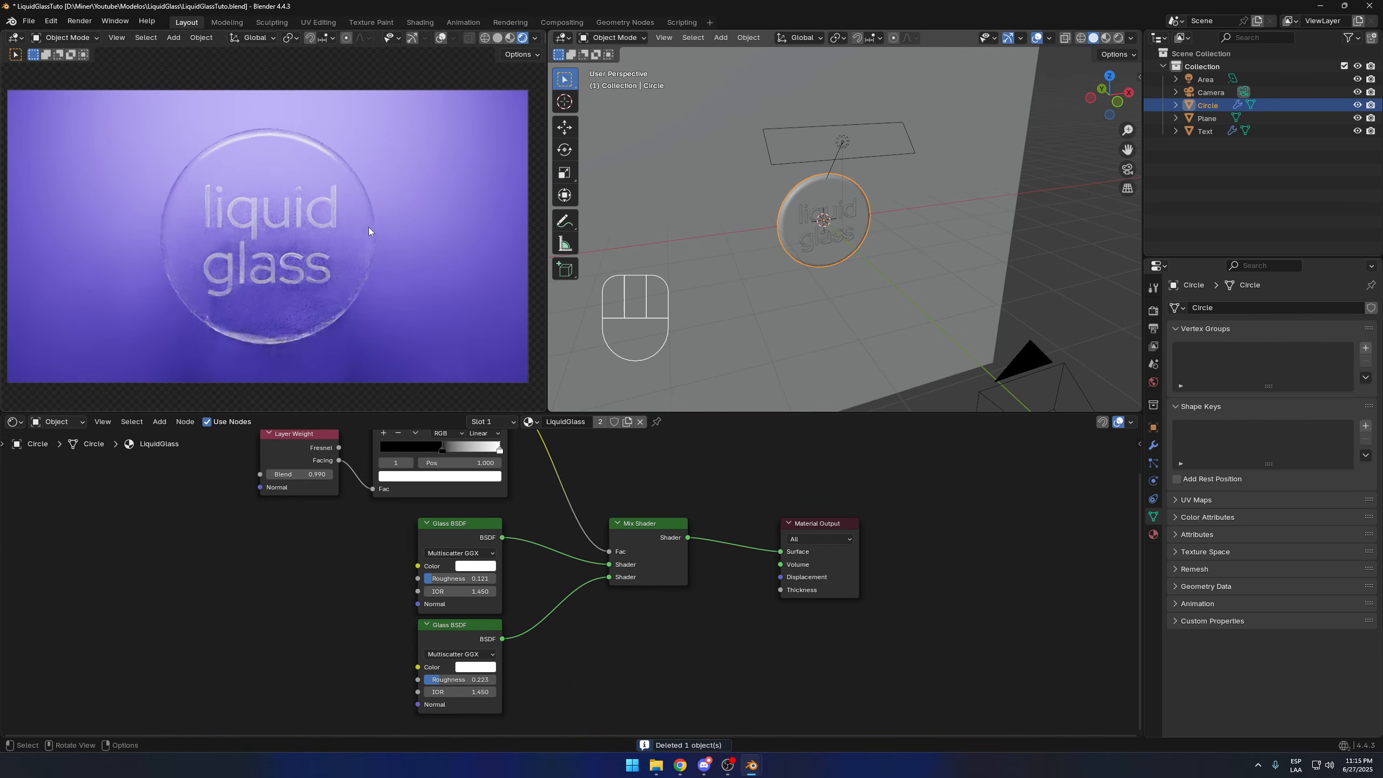
pyautogui.moveTo(657, 222); pyautogui.dragTo(873, 206, button='middle')
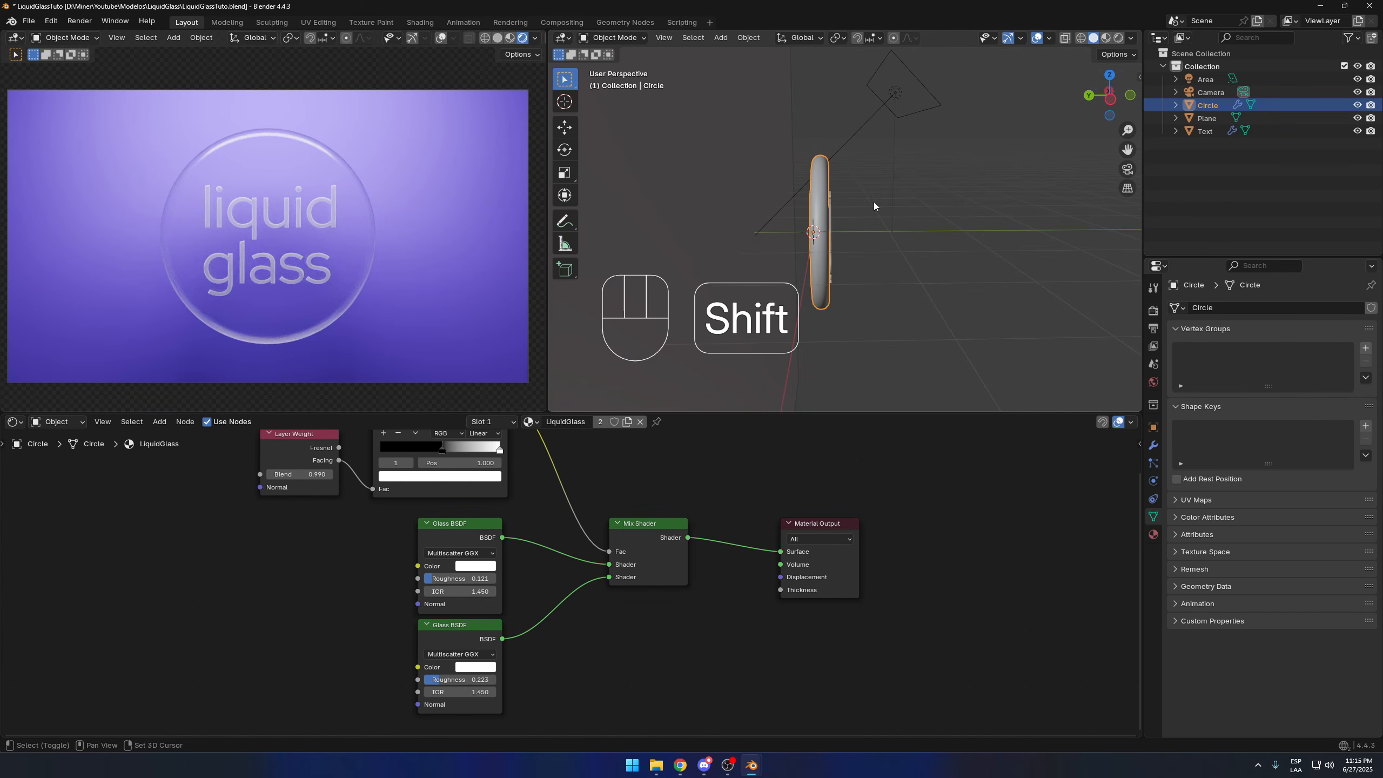
pyautogui.hotkey('shift', 'd')
pyautogui.click(871, 212)
pyautogui.press('g')
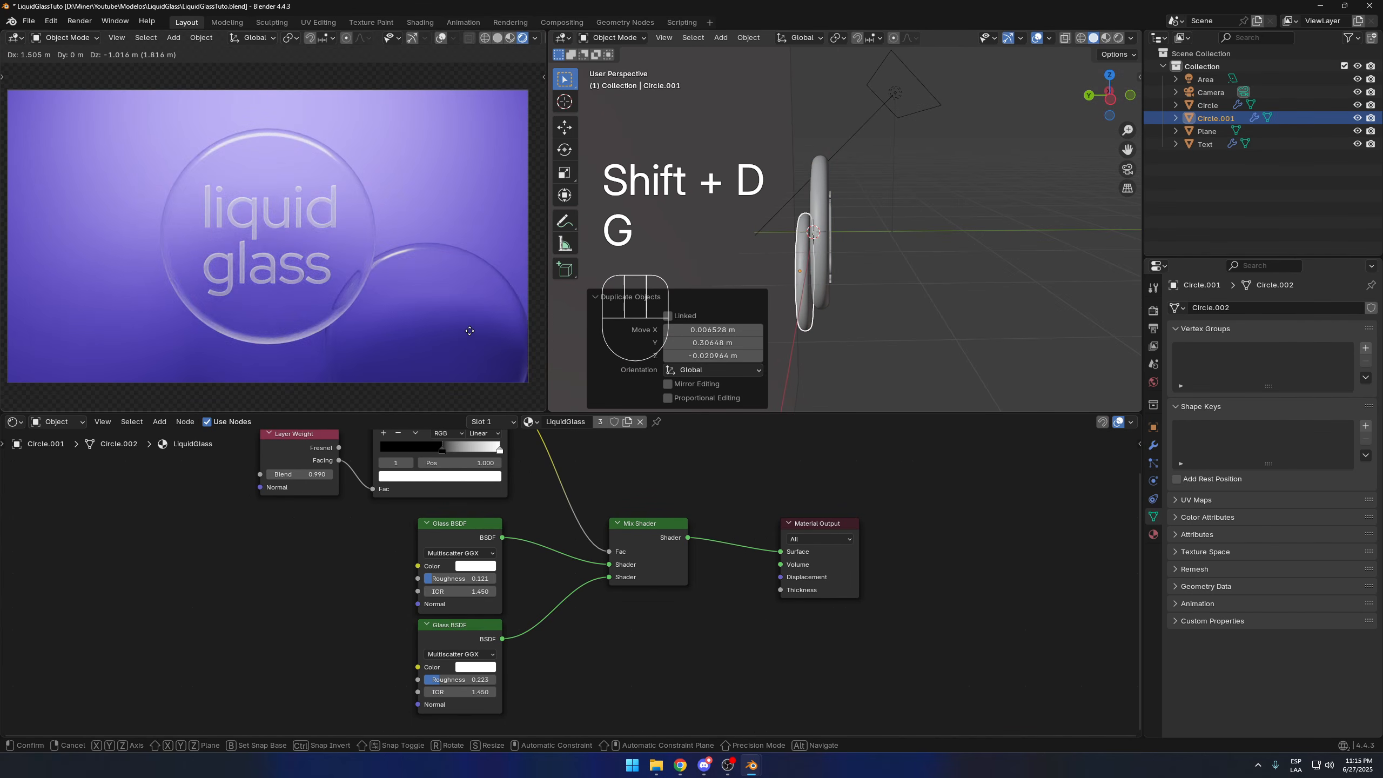
pyautogui.press('y')
pyautogui.click(434, 251)
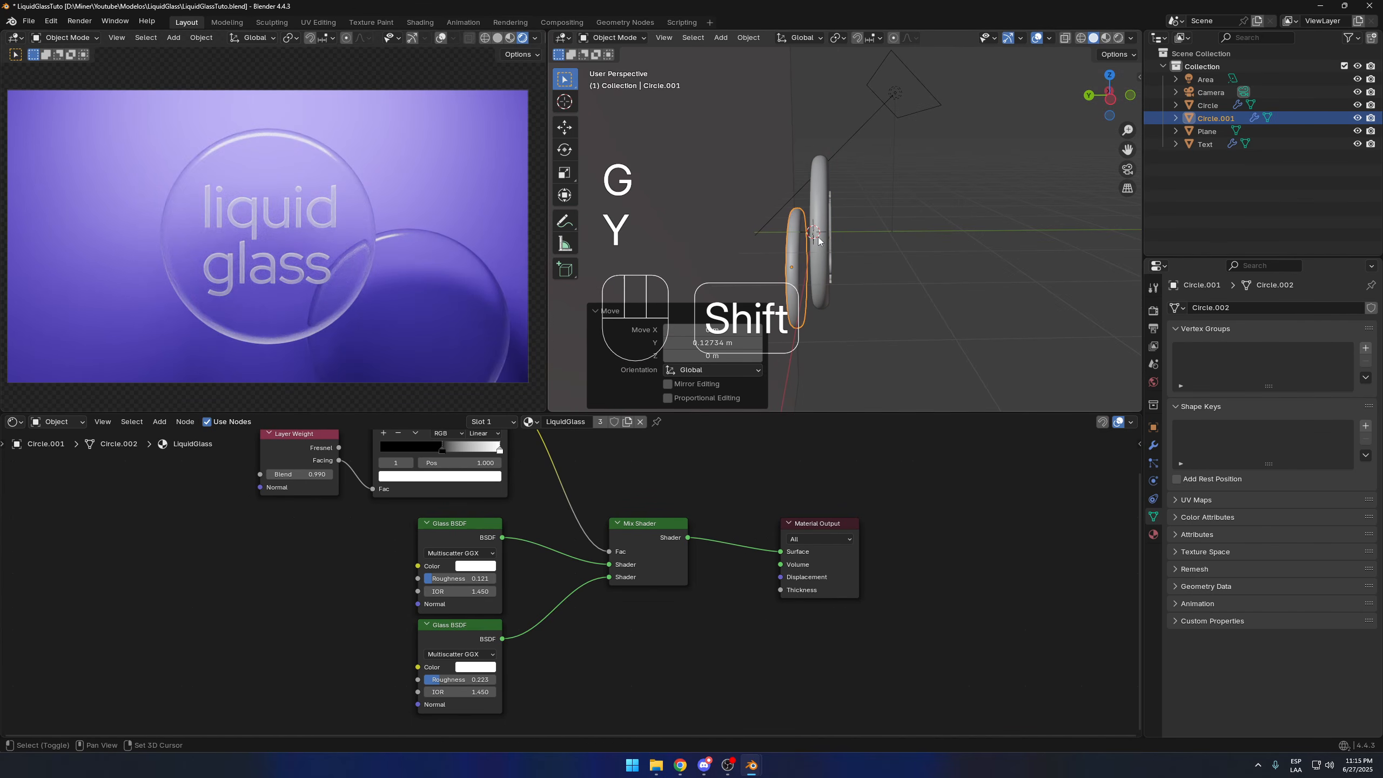
# Step: Duplicate the disc again and place the copy in front at the lower left, its edge overlapping the "g" of "glass"
pyautogui.hotkey('shift', 'd')
pyautogui.click(874, 234)
pyautogui.press('g')
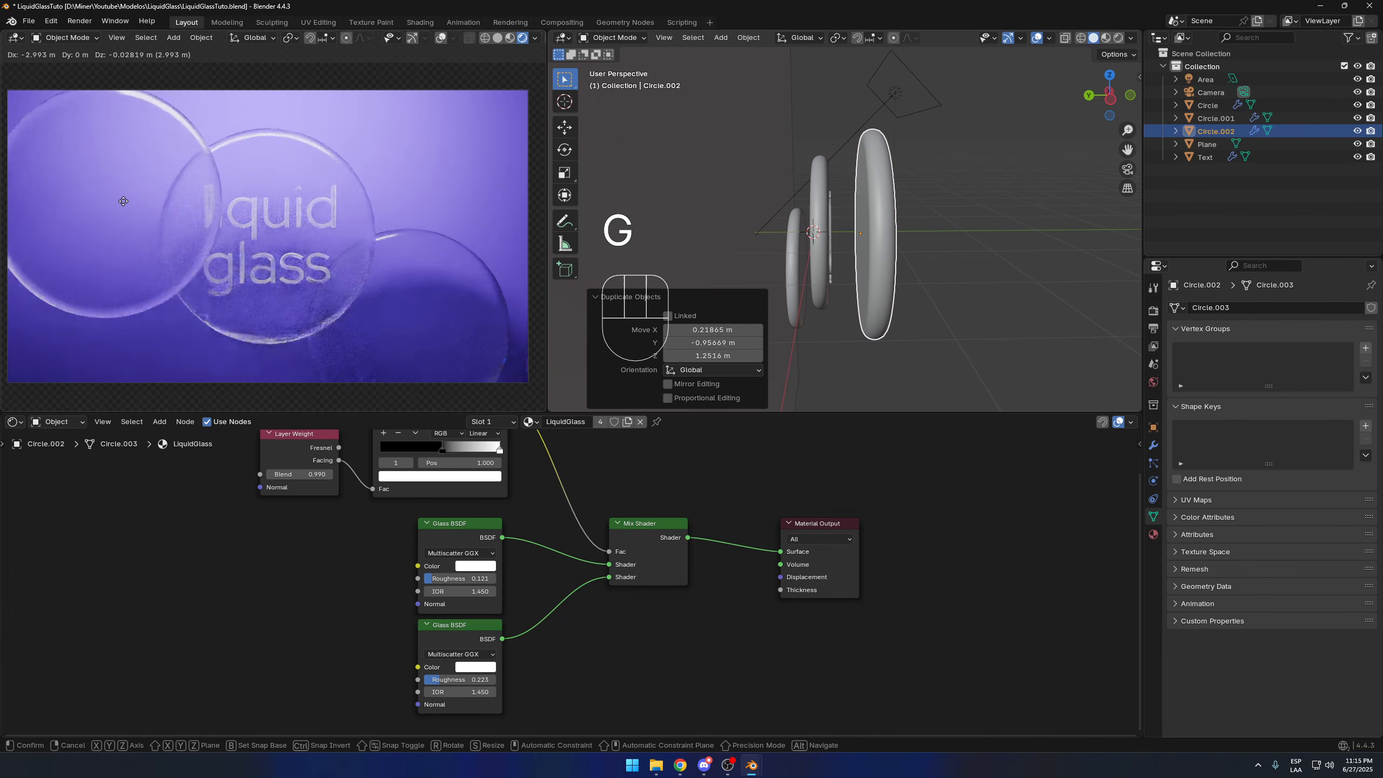
pyautogui.click(143, 311)
pyautogui.scroll(5, 157, 305)
pyautogui.keyDown('shift'); pyautogui.moveTo(192, 289); pyautogui.dragTo(329, 190, button='middle'); pyautogui.keyUp('shift')
pyautogui.scroll(4, 329, 190)
pyautogui.press('g')
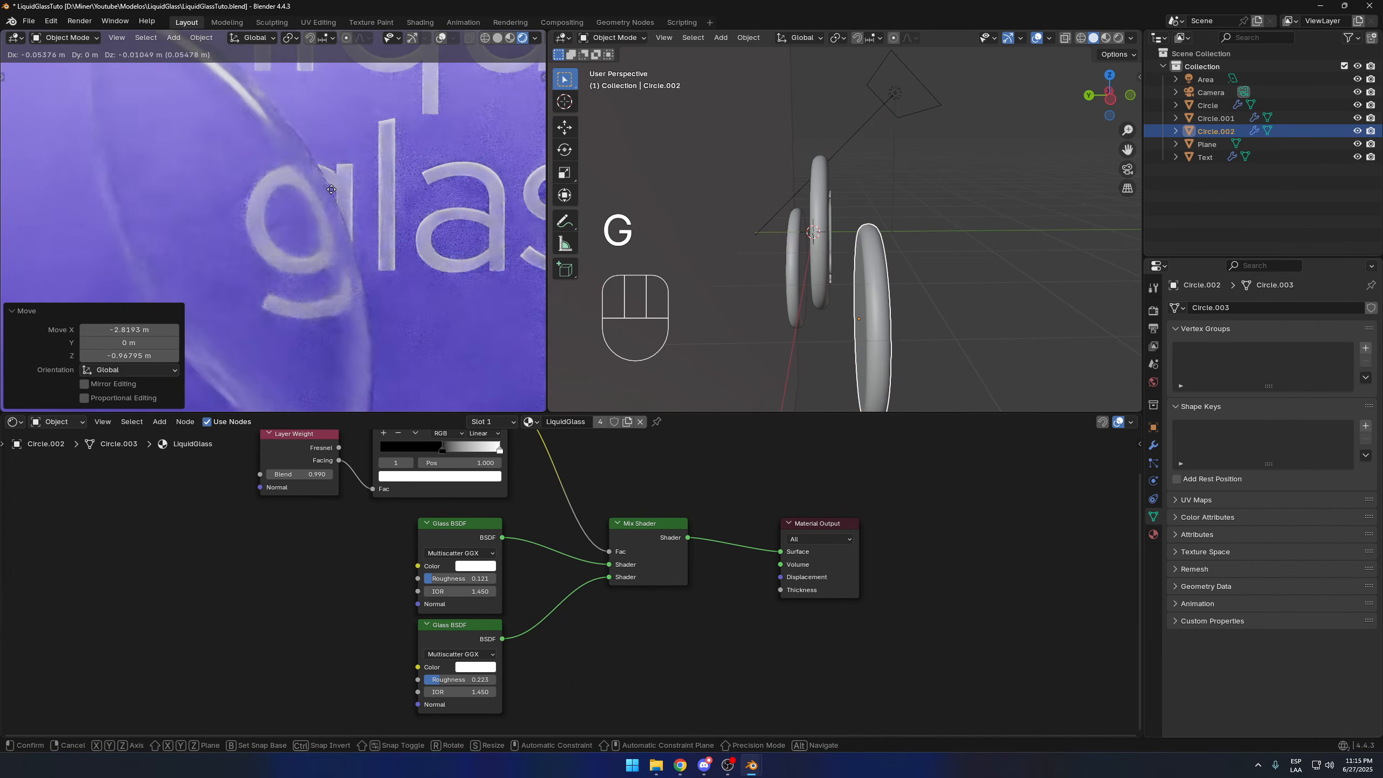
pyautogui.click(337, 188)
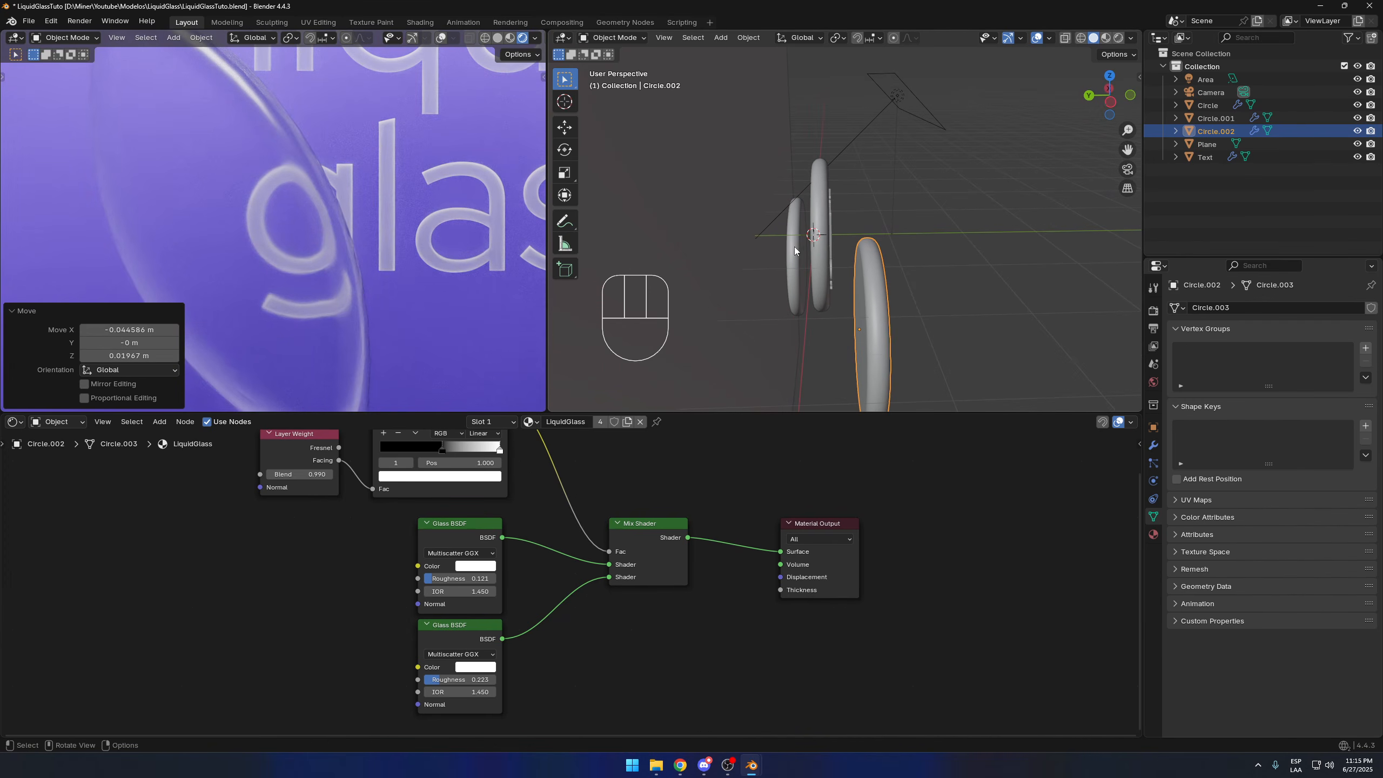
# Step: Move the front disc copy along Y closer to the main disc, and apply its rotation and scale
pyautogui.press('g')
pyautogui.press('x')
pyautogui.press('y')
pyautogui.hotkey('ctrl', 'a')
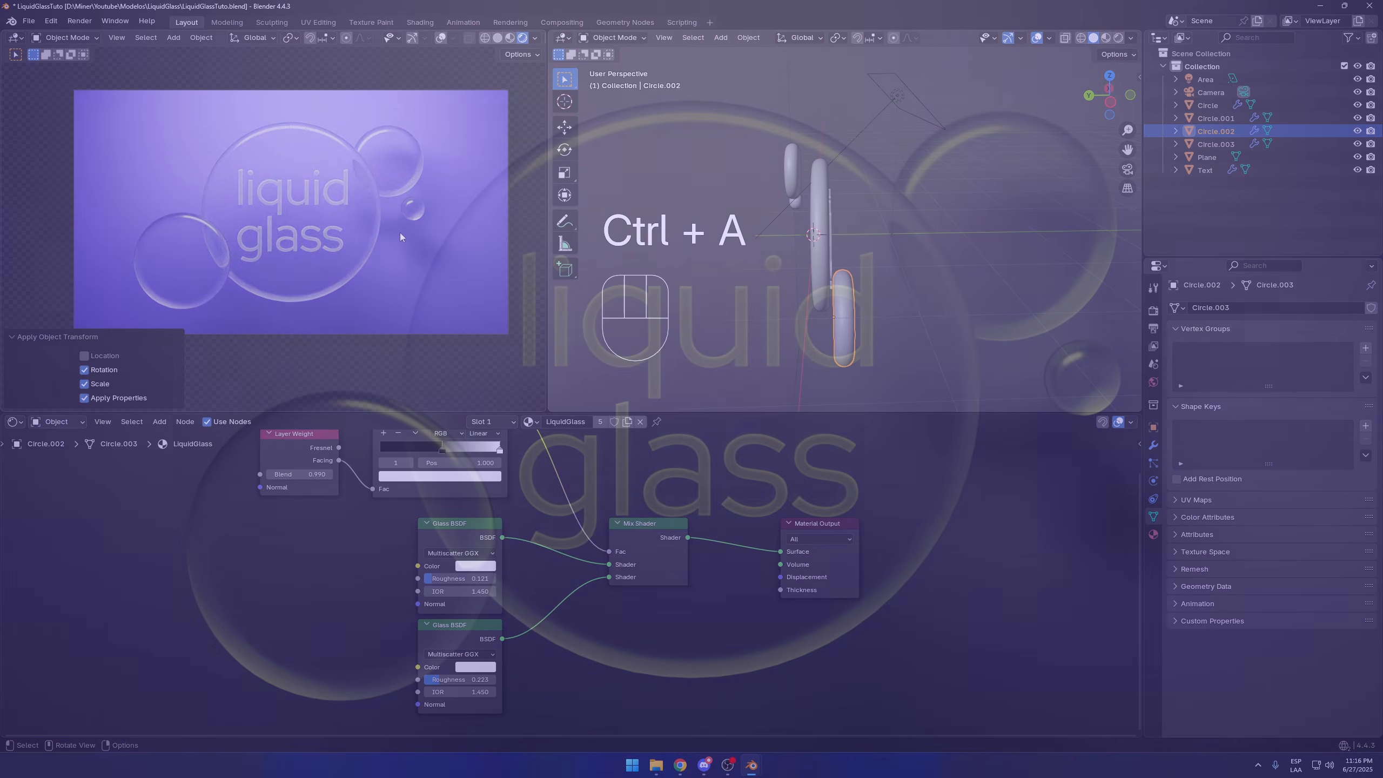